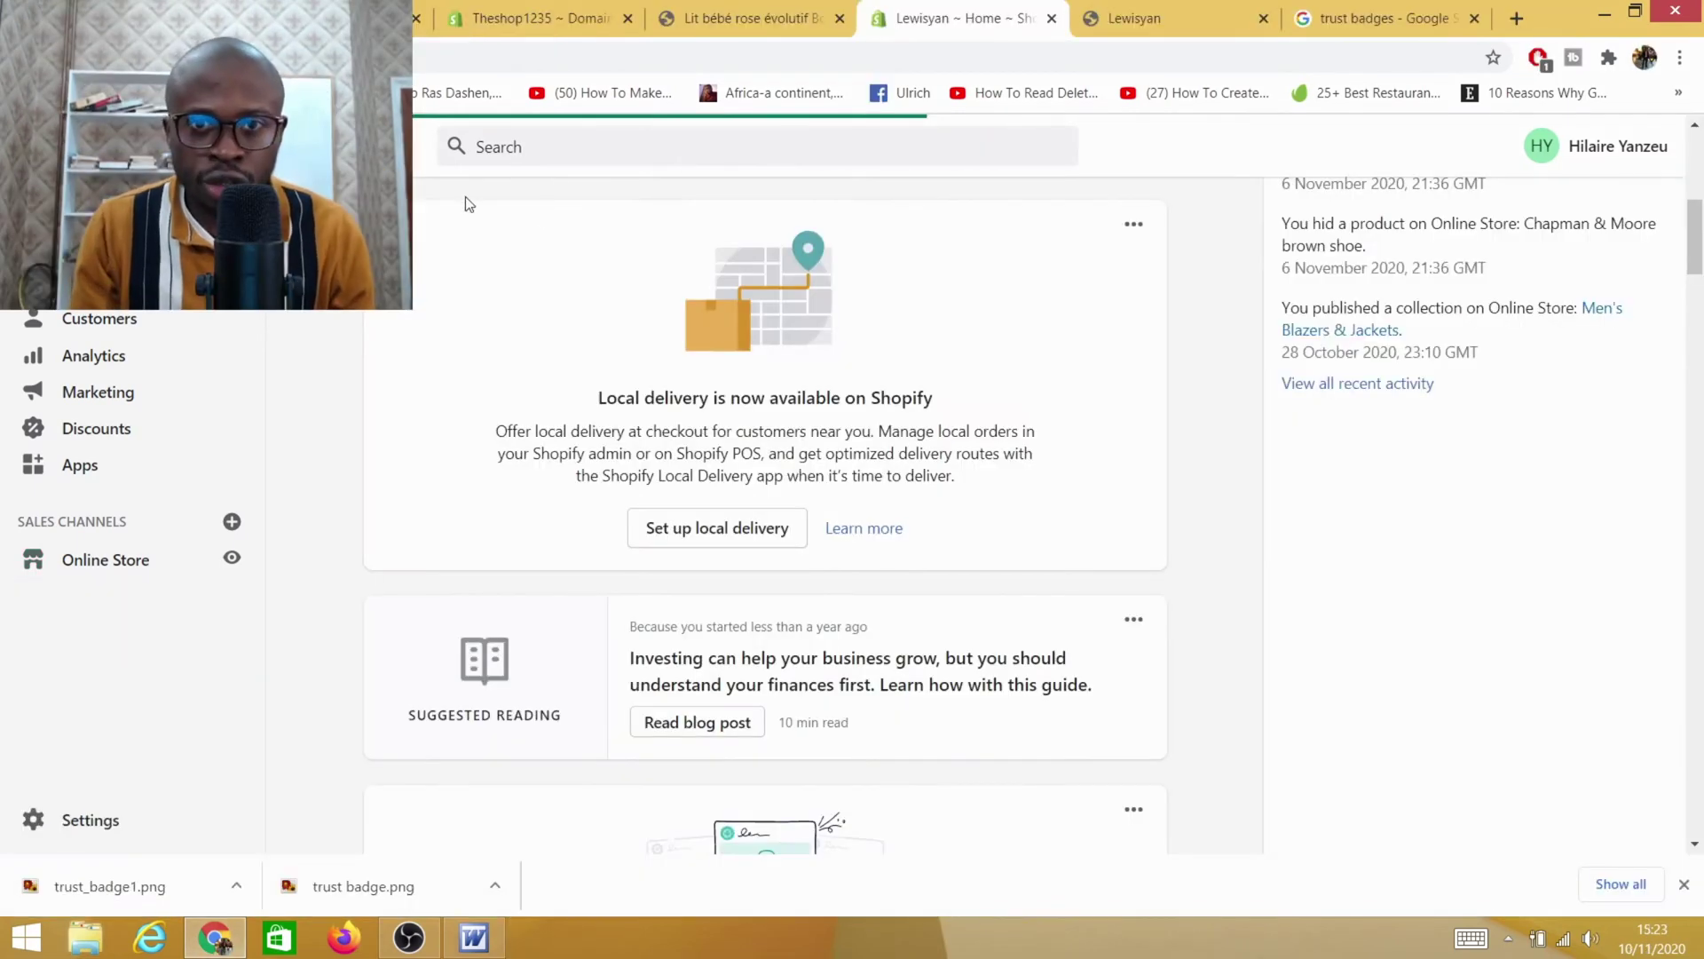
View the storefront product page and its trust badges
{"action": "left_click", "coordinate": [732, 23]}
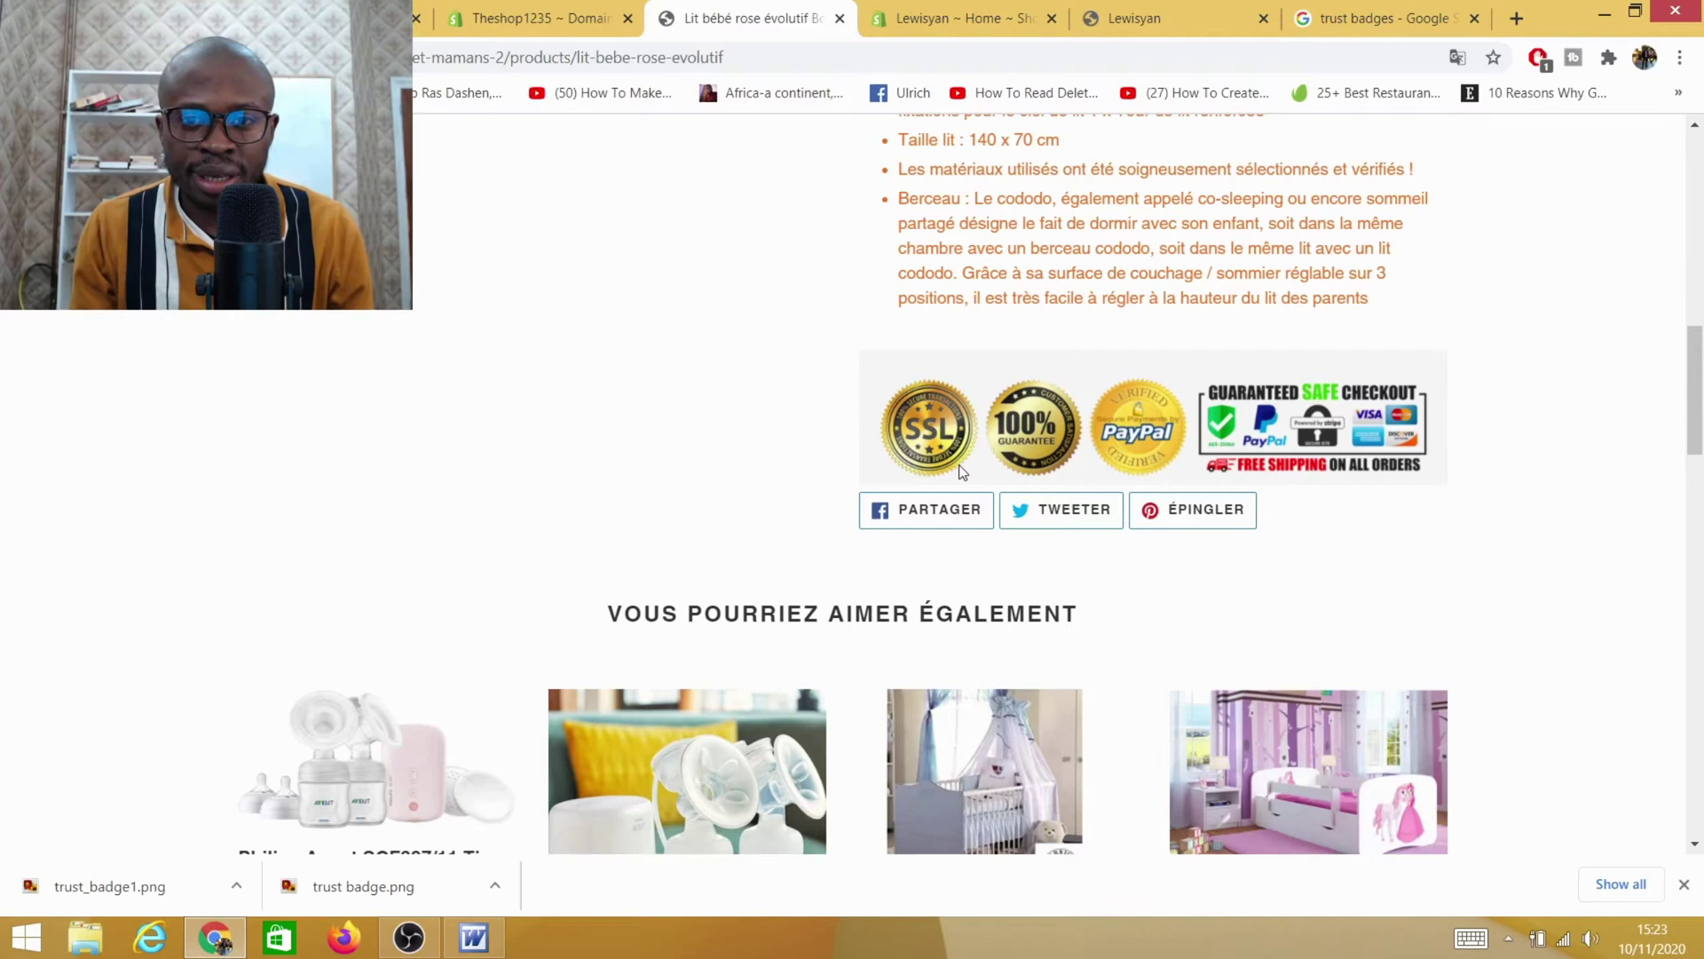
{"action": "scroll", "coordinate": [1034, 523], "scroll_direction": "up", "scroll_amount": 10}
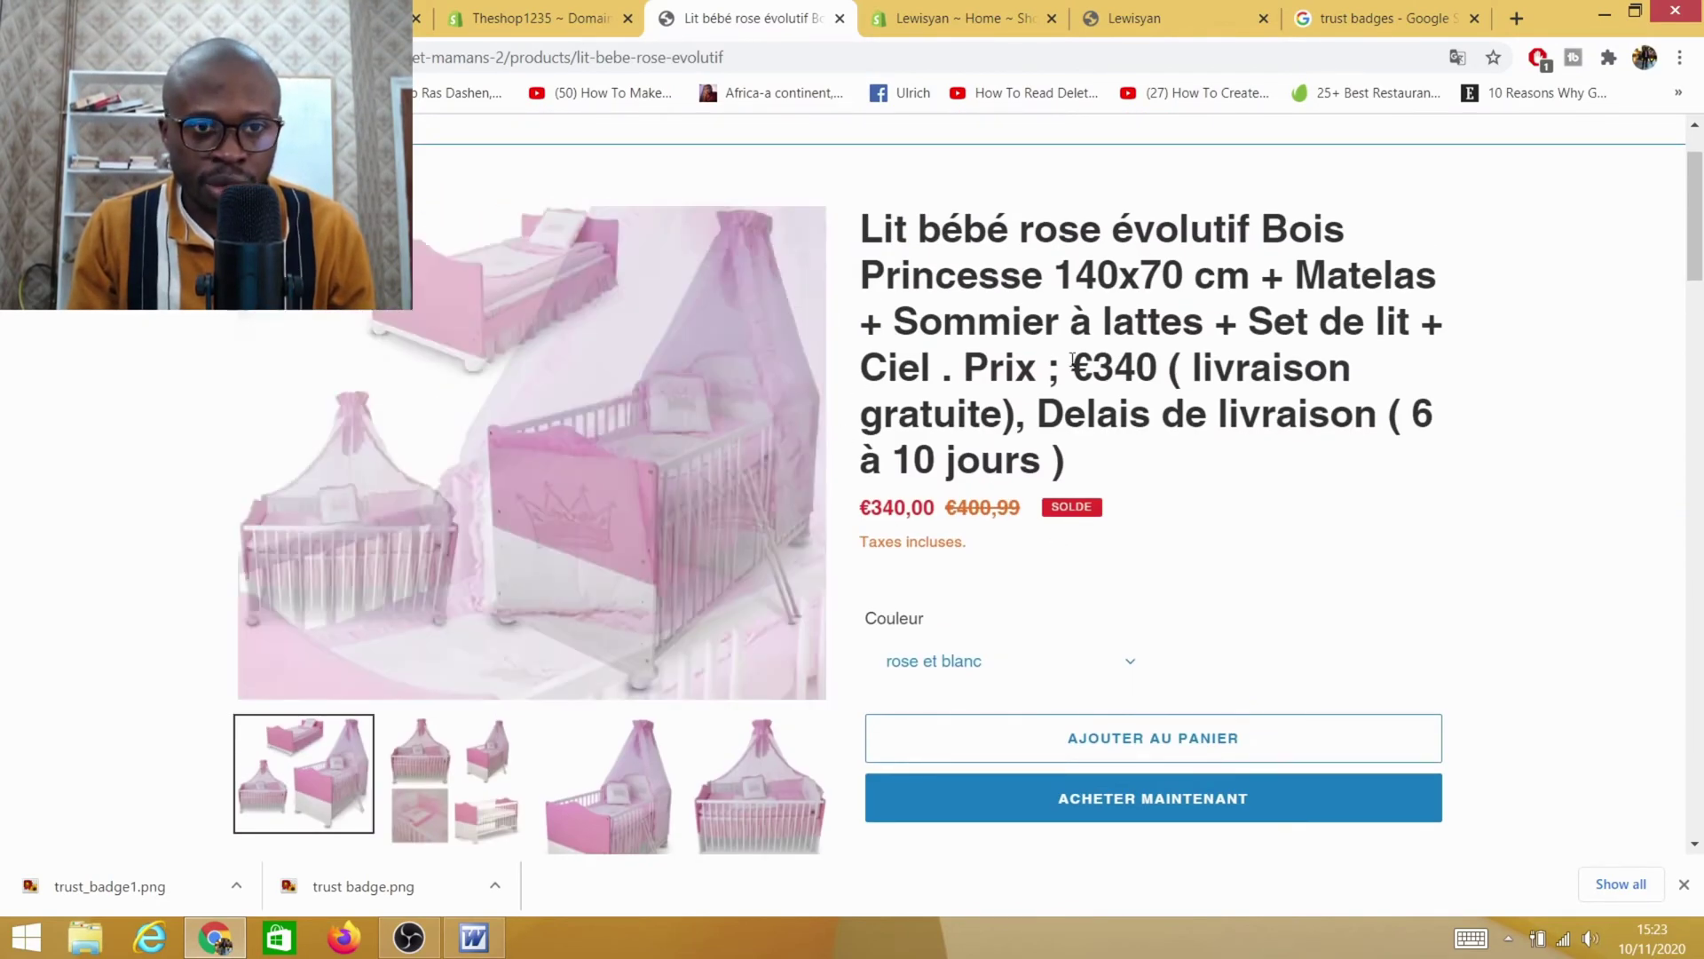
{"action": "scroll", "coordinate": [1541, 453], "scroll_direction": "down", "scroll_amount": 13}
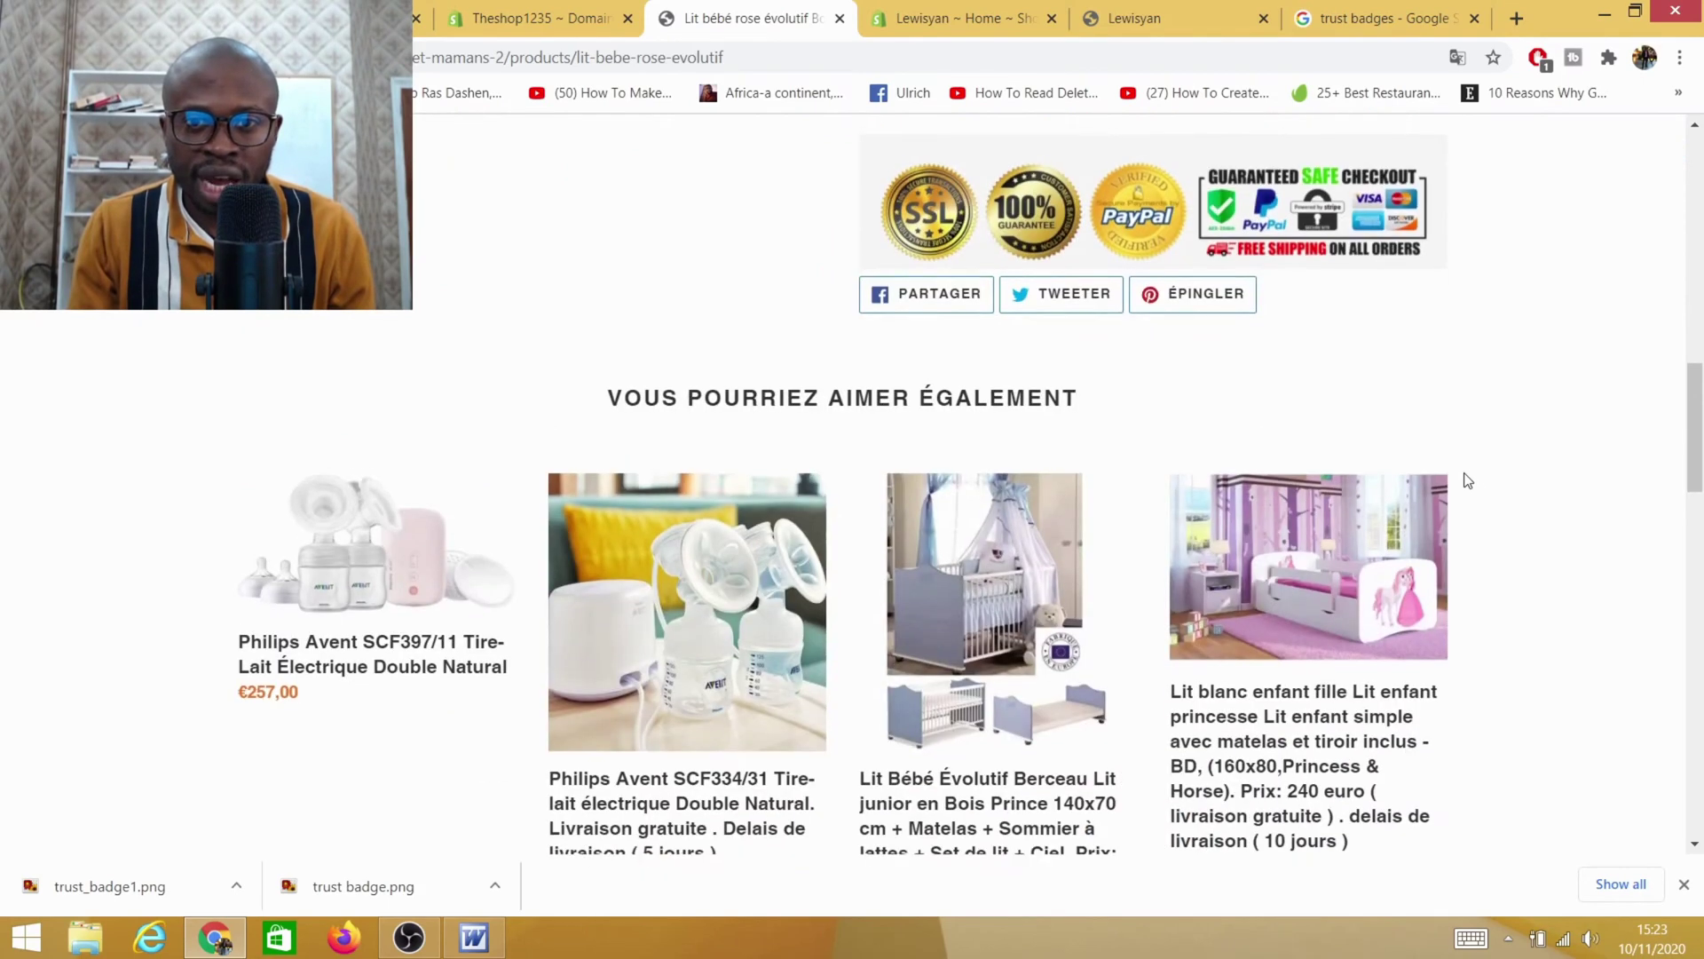
{"action": "scroll", "coordinate": [1465, 484], "scroll_direction": "up", "scroll_amount": 9}
{"action": "scroll", "coordinate": [1429, 495], "scroll_direction": "up", "scroll_amount": 5}
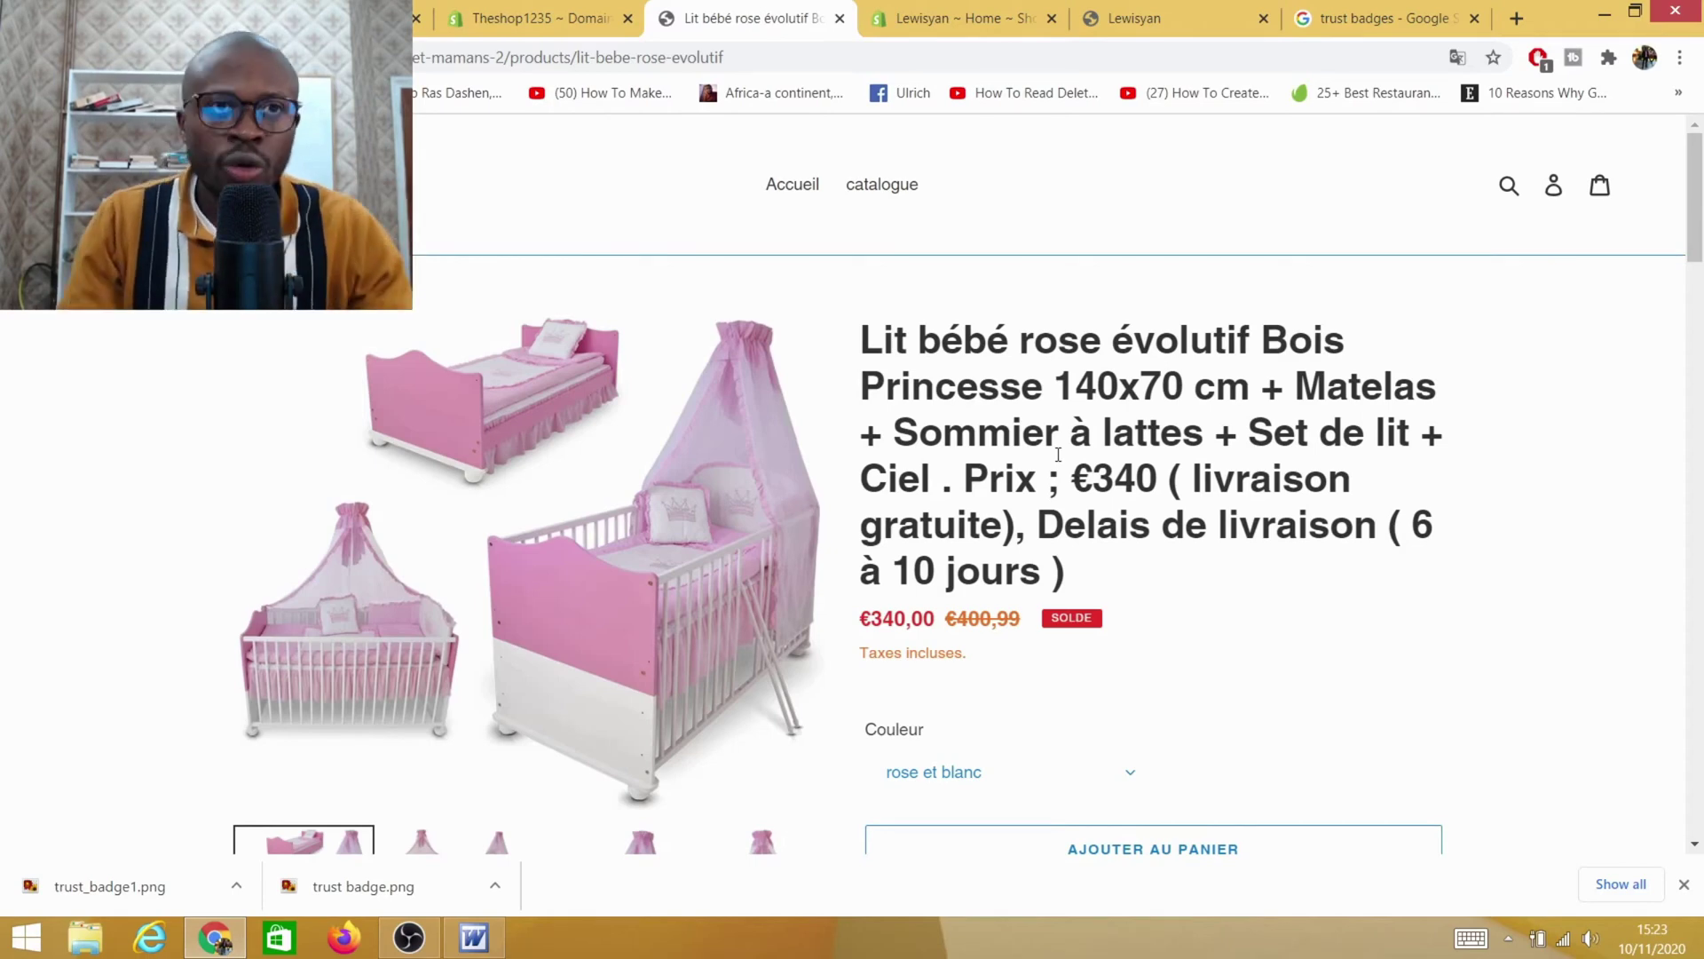
Return to the Shopify store admin dashboard and scroll through it
{"action": "left_click", "coordinate": [986, 18]}
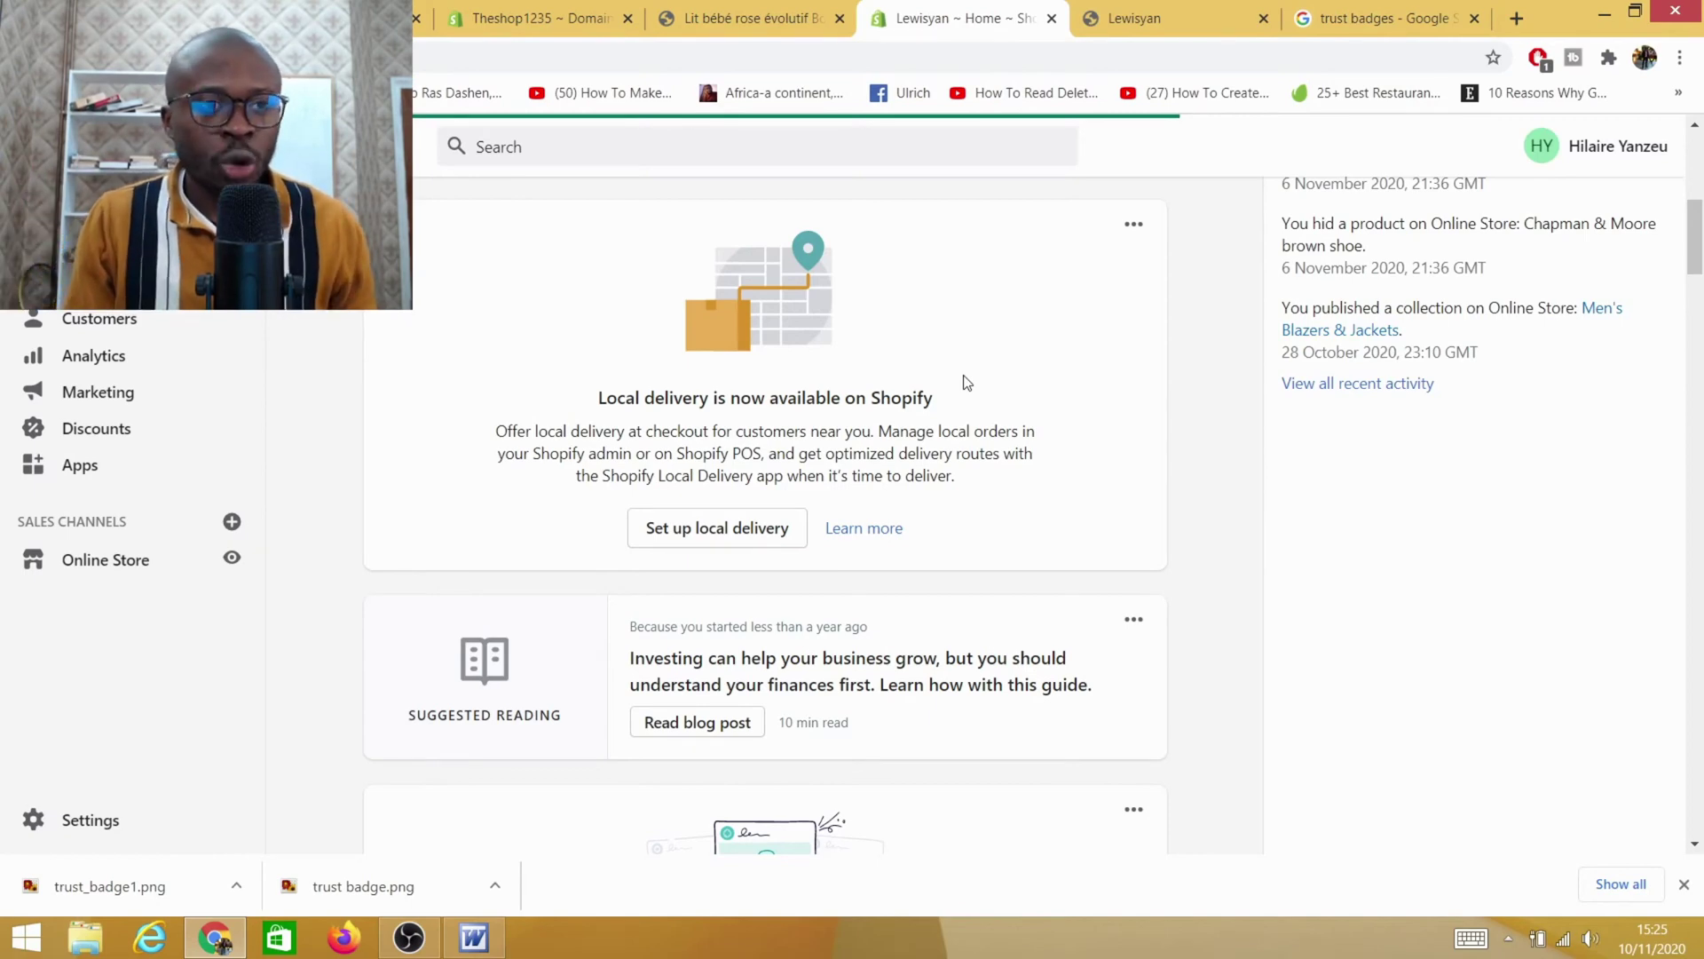
{"action": "scroll", "coordinate": [292, 412], "scroll_direction": "up", "scroll_amount": 7}
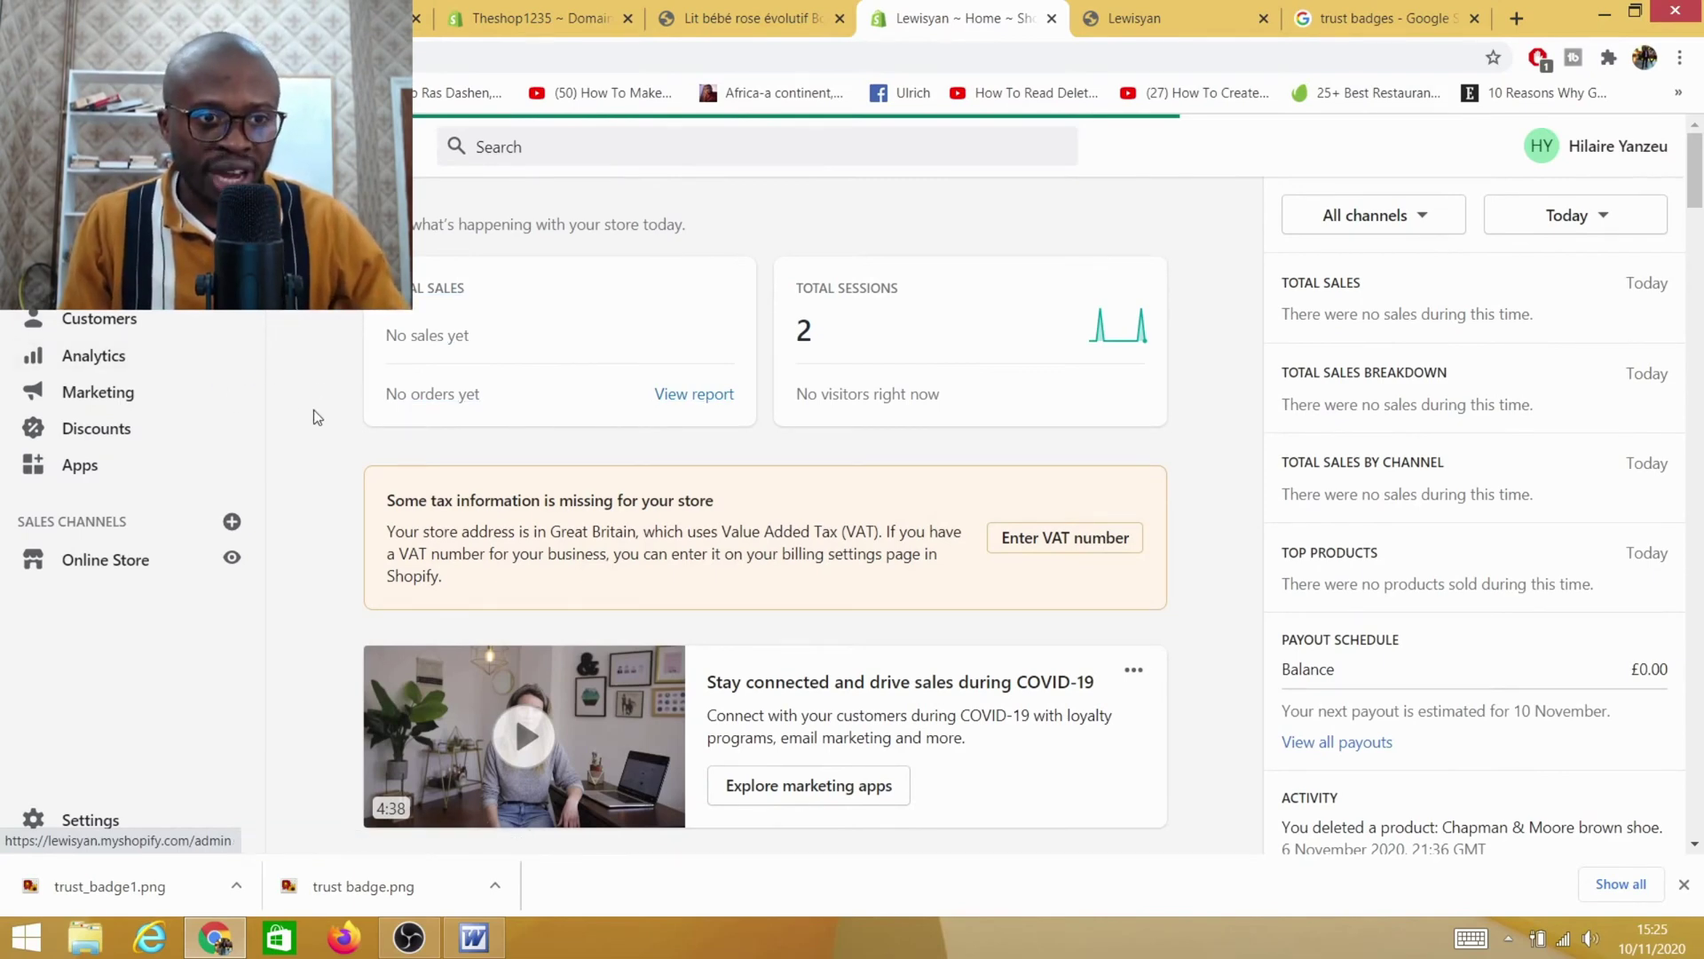
{"action": "scroll", "coordinate": [316, 415], "scroll_direction": "down", "scroll_amount": 10}
Maximize the Word document and select the Secure with PayPal badge image beneath the img tag
{"action": "left_click", "coordinate": [467, 952]}
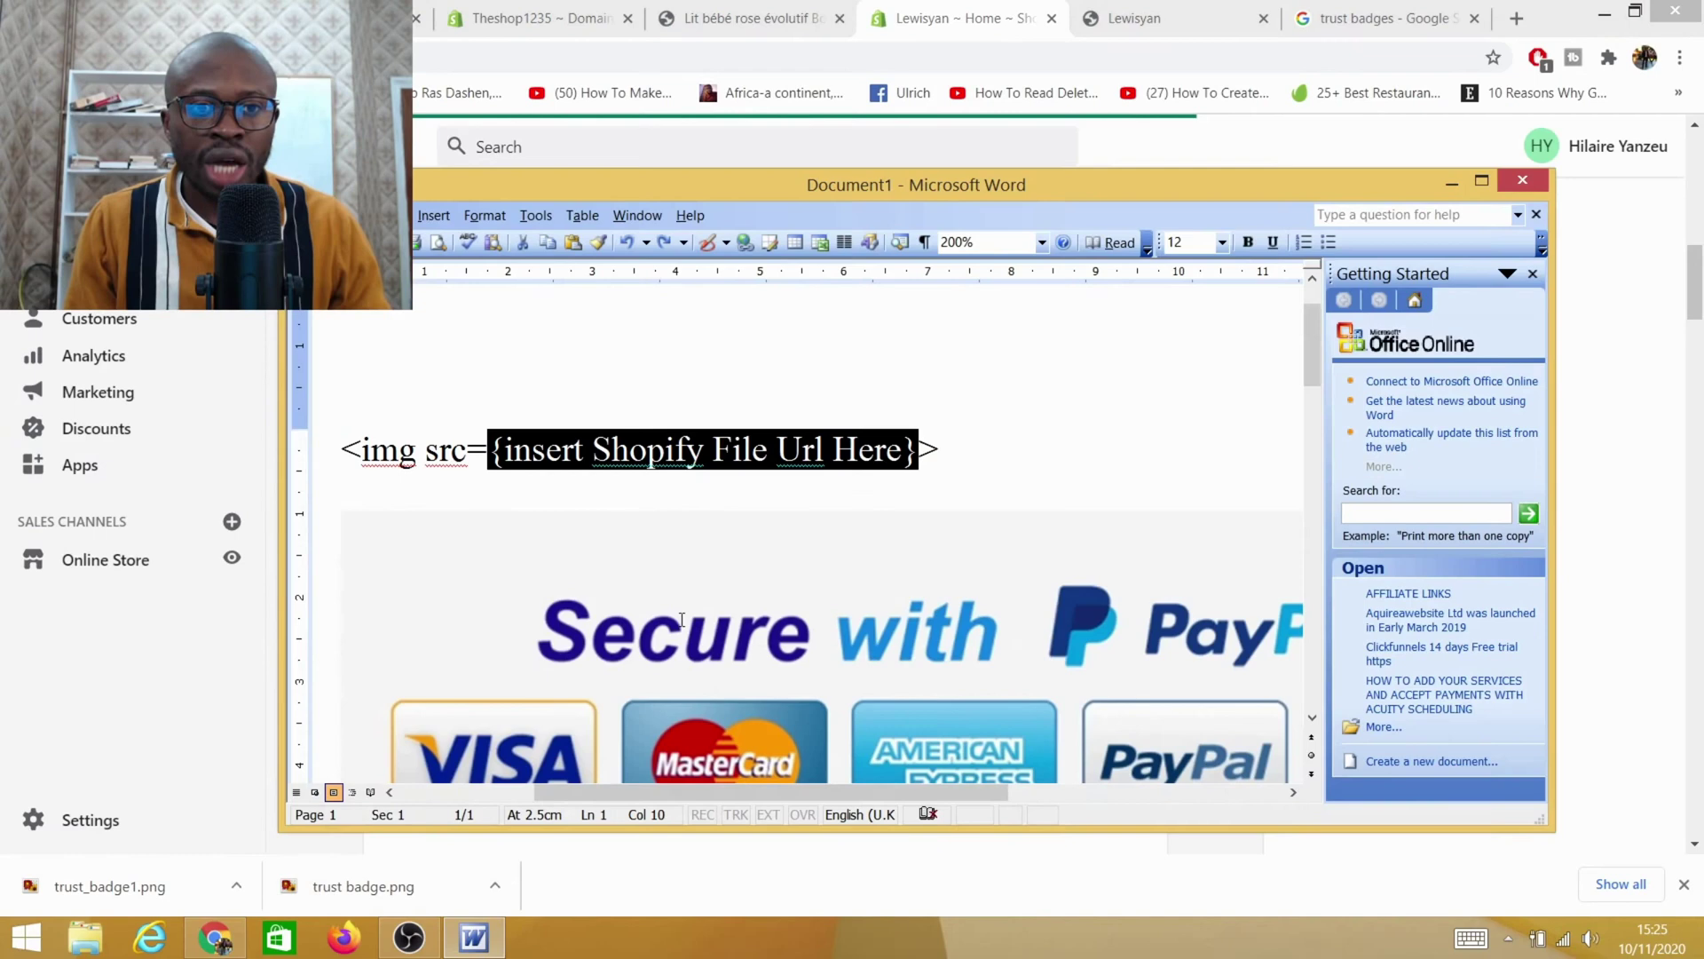
{"action": "left_click", "coordinate": [1481, 180]}
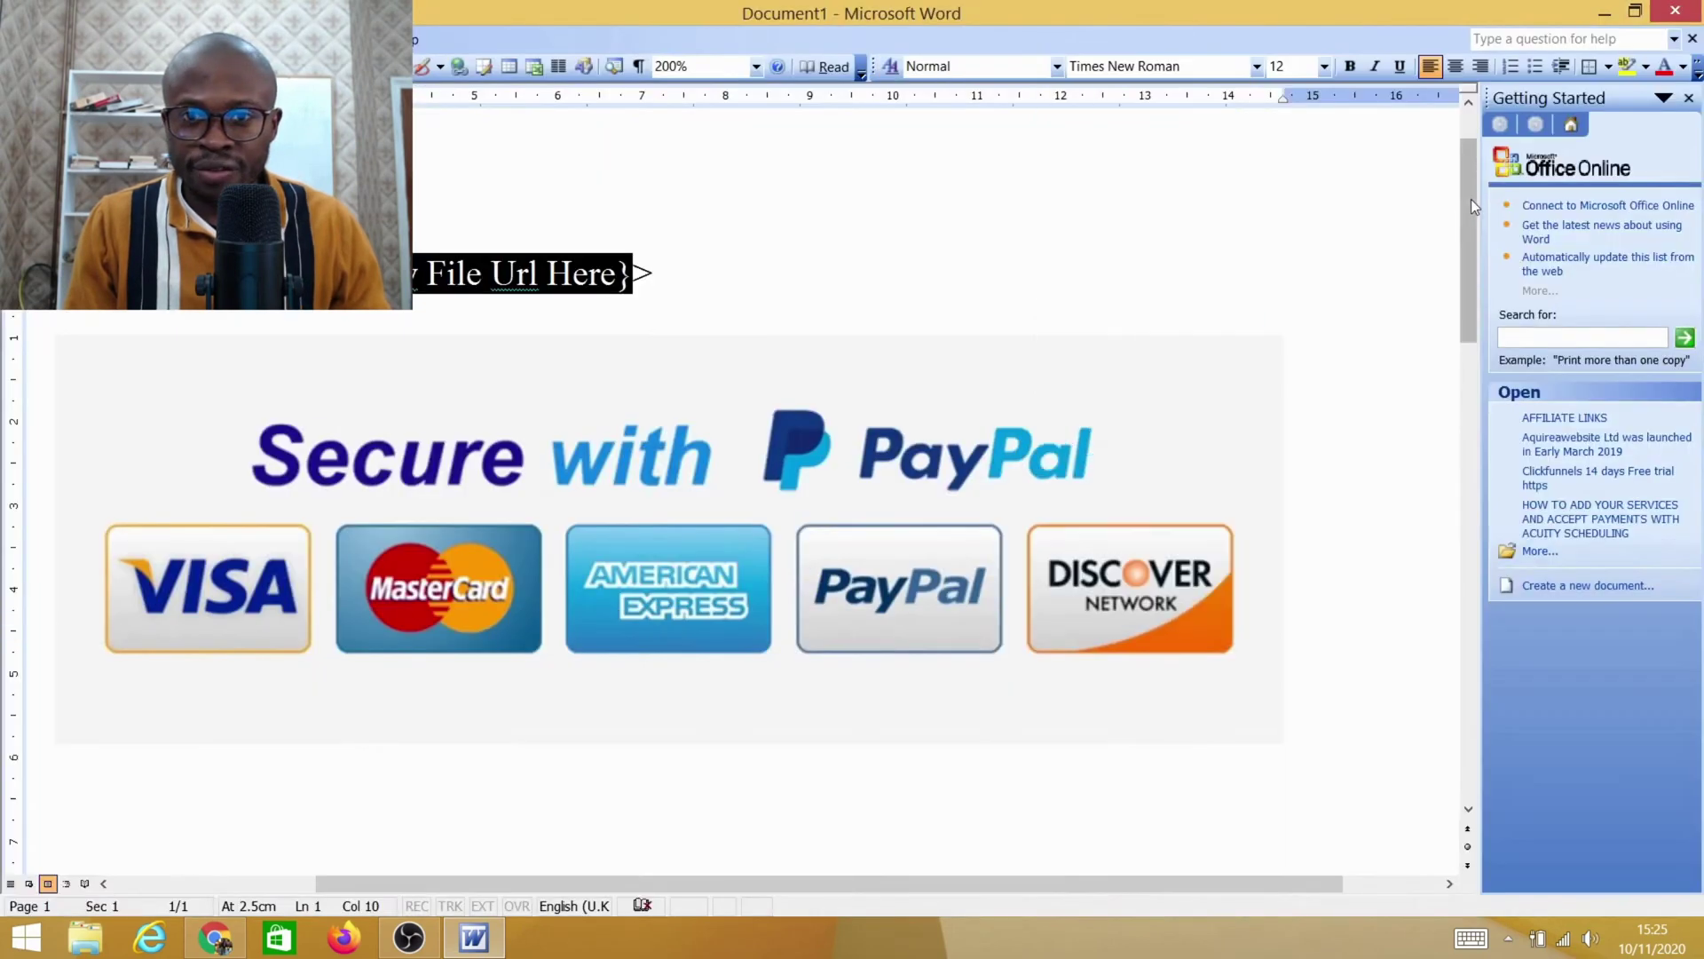
{"action": "left_click", "coordinate": [661, 307]}
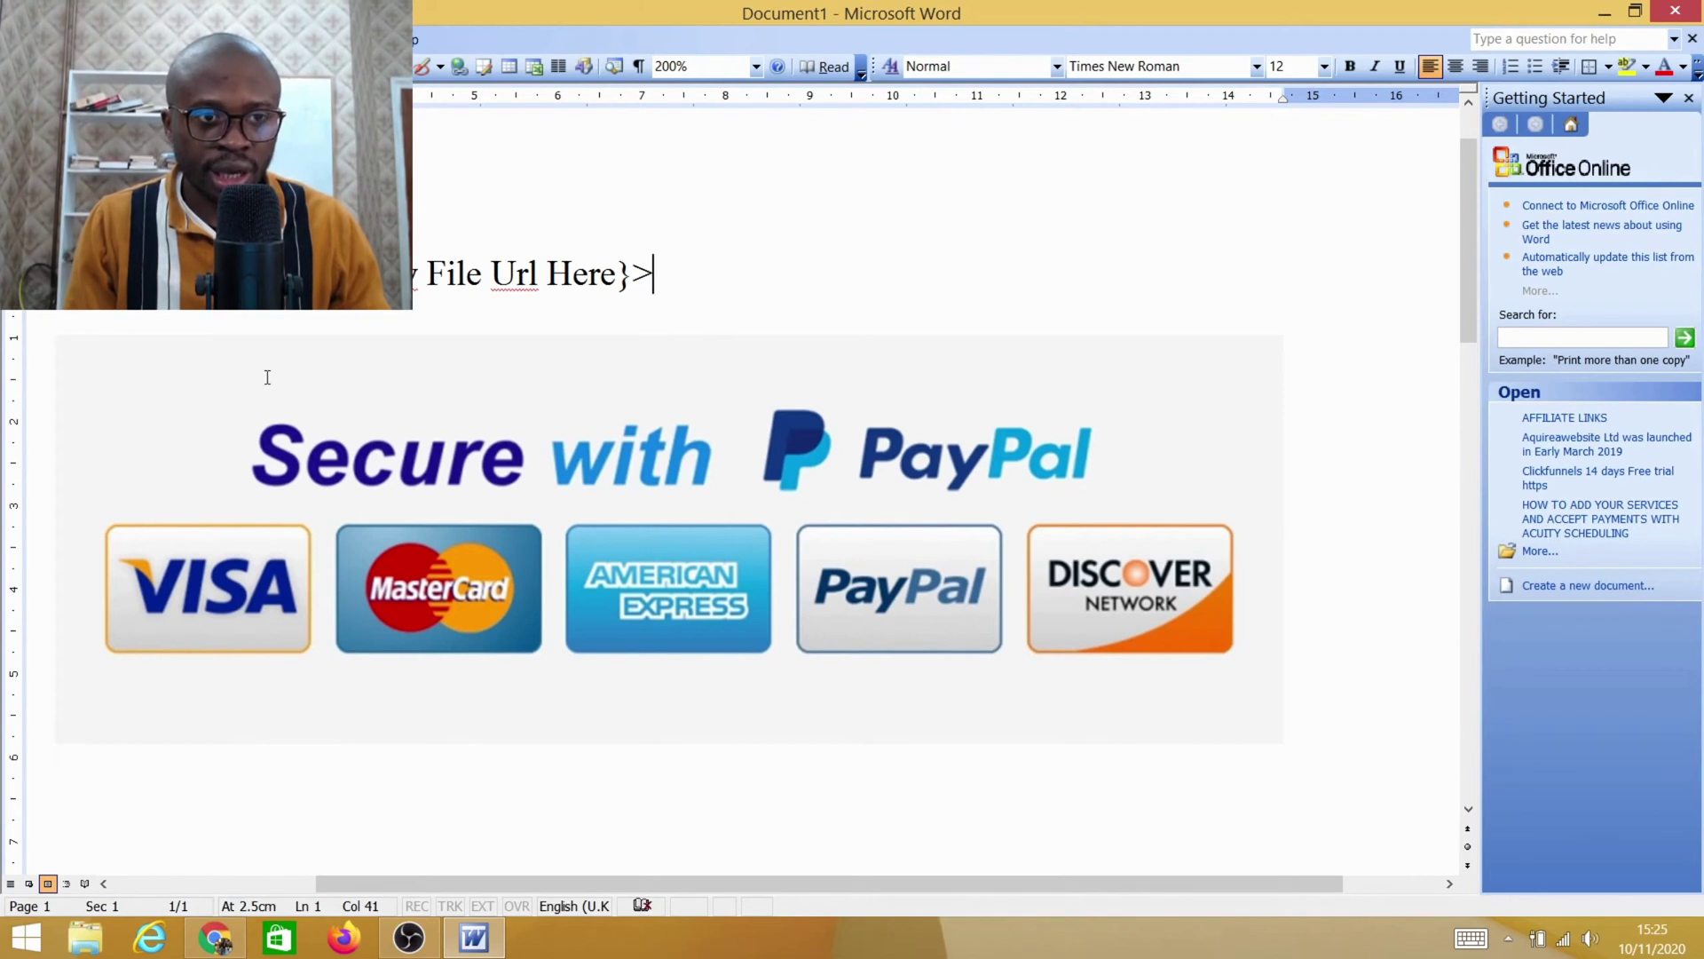
{"action": "left_click", "coordinate": [492, 536]}
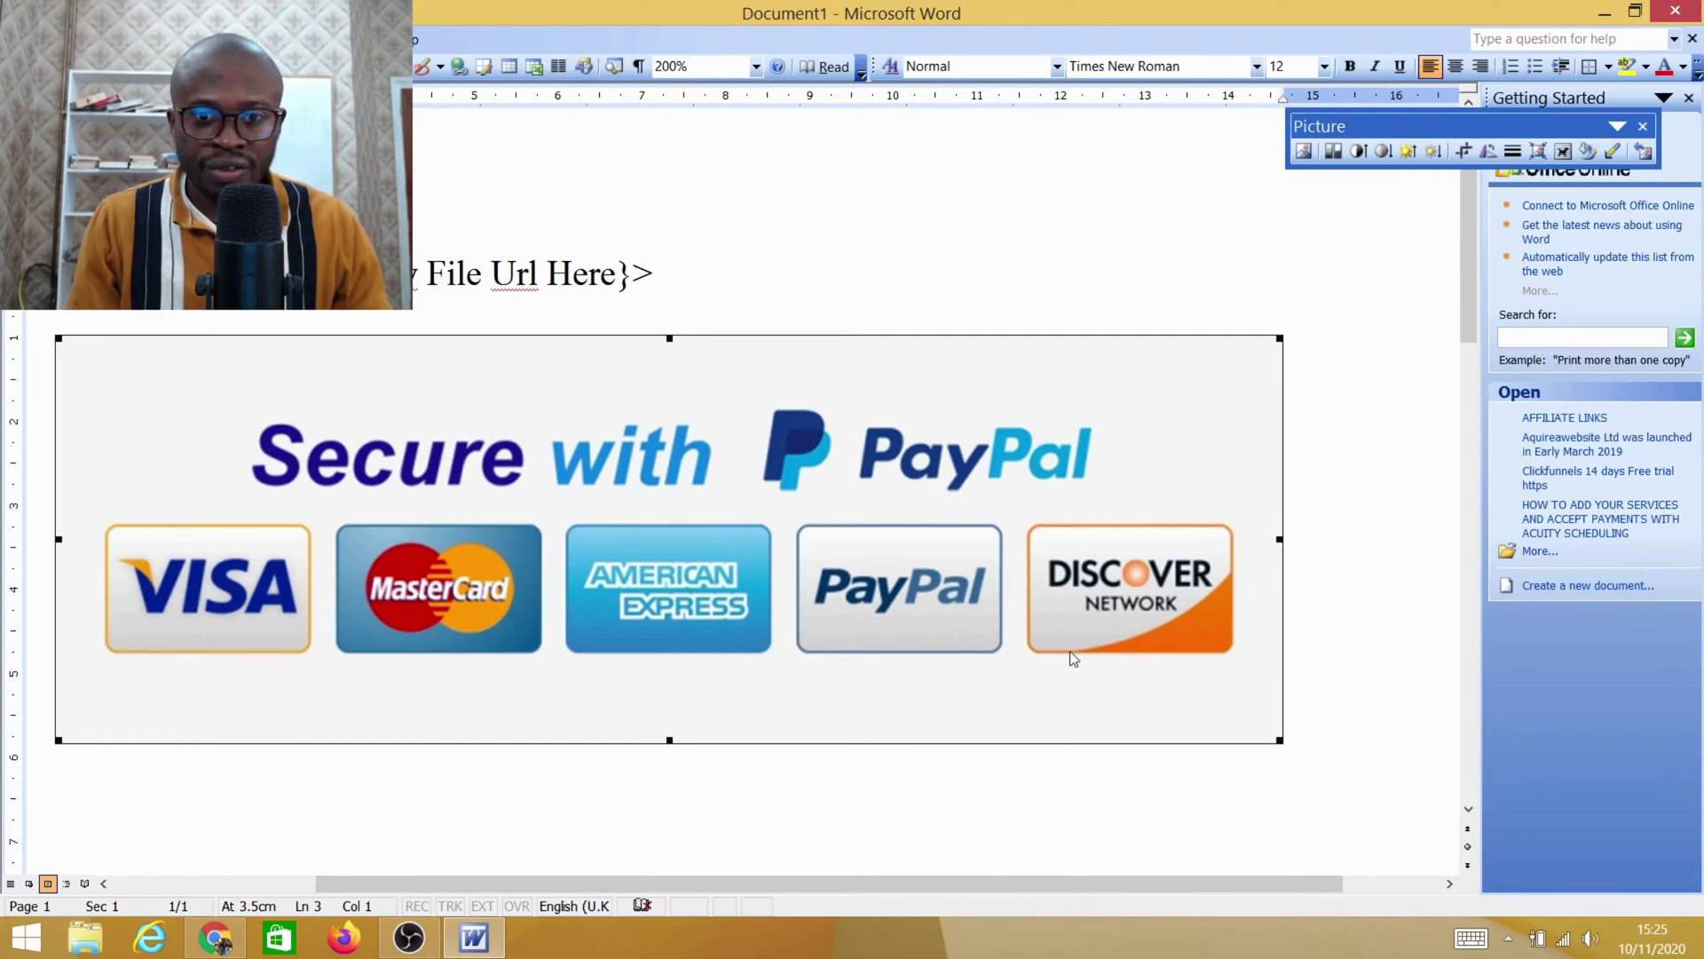
{"action": "left_click", "coordinate": [1059, 241]}
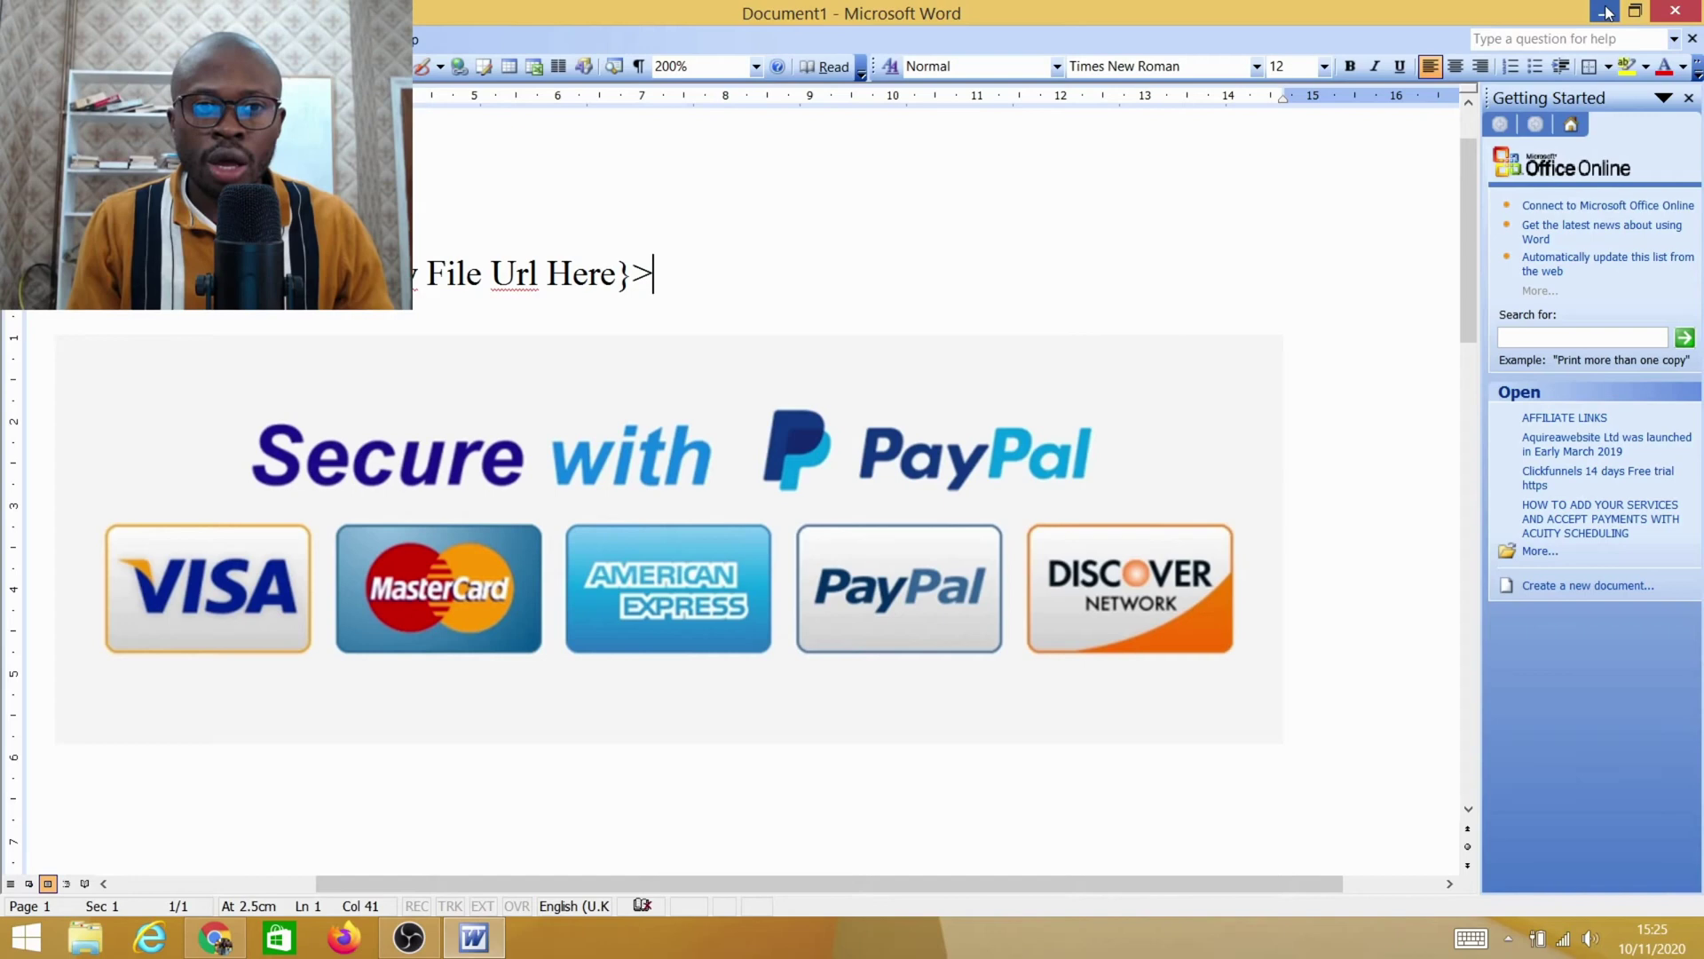
{"action": "left_click", "coordinate": [869, 487]}
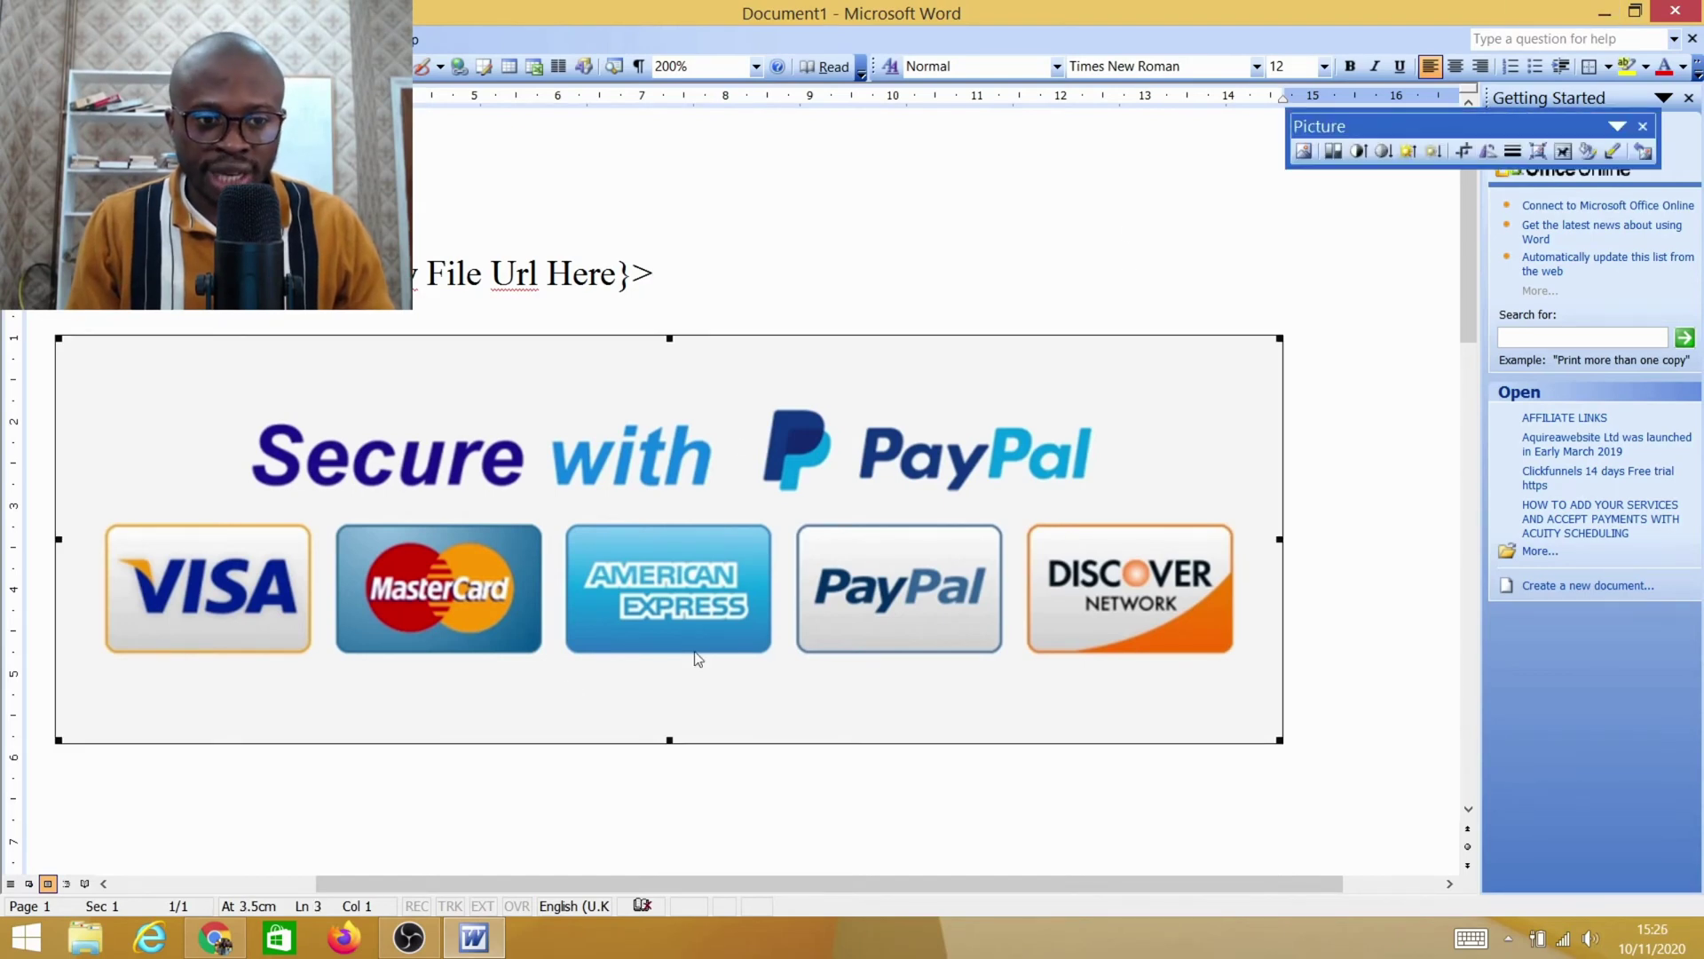
{"action": "left_click", "coordinate": [229, 939]}
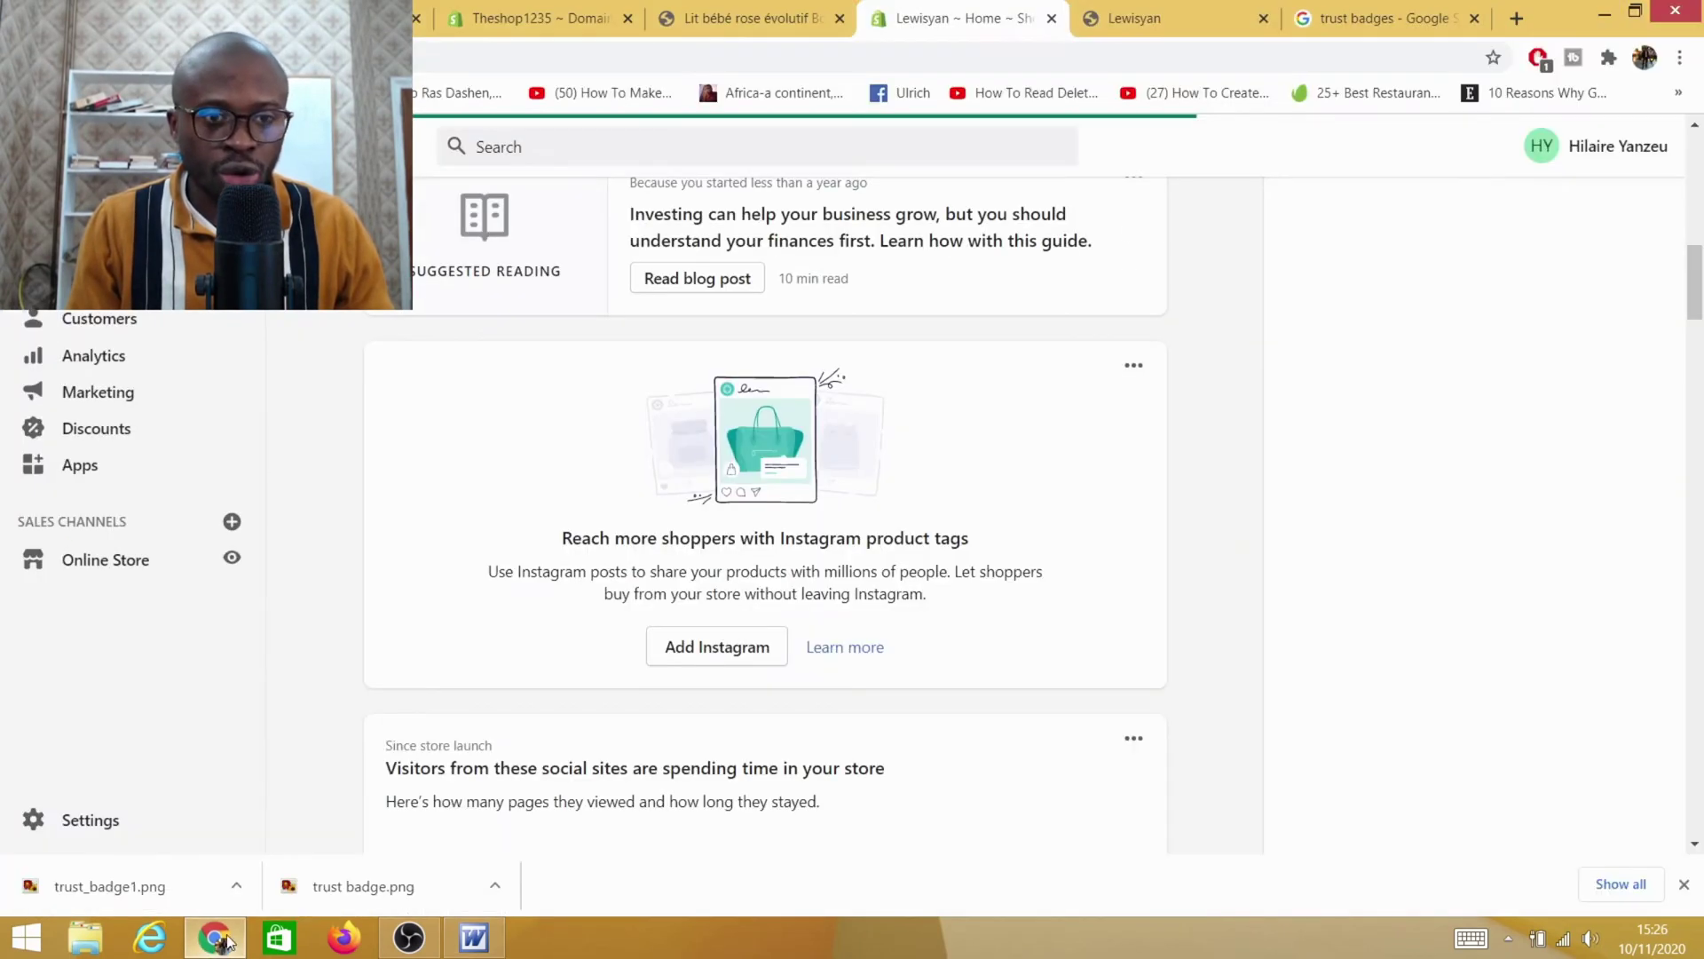
{"action": "left_click", "coordinate": [1382, 27]}
{"action": "scroll", "coordinate": [607, 358], "scroll_direction": "up", "scroll_amount": 10}
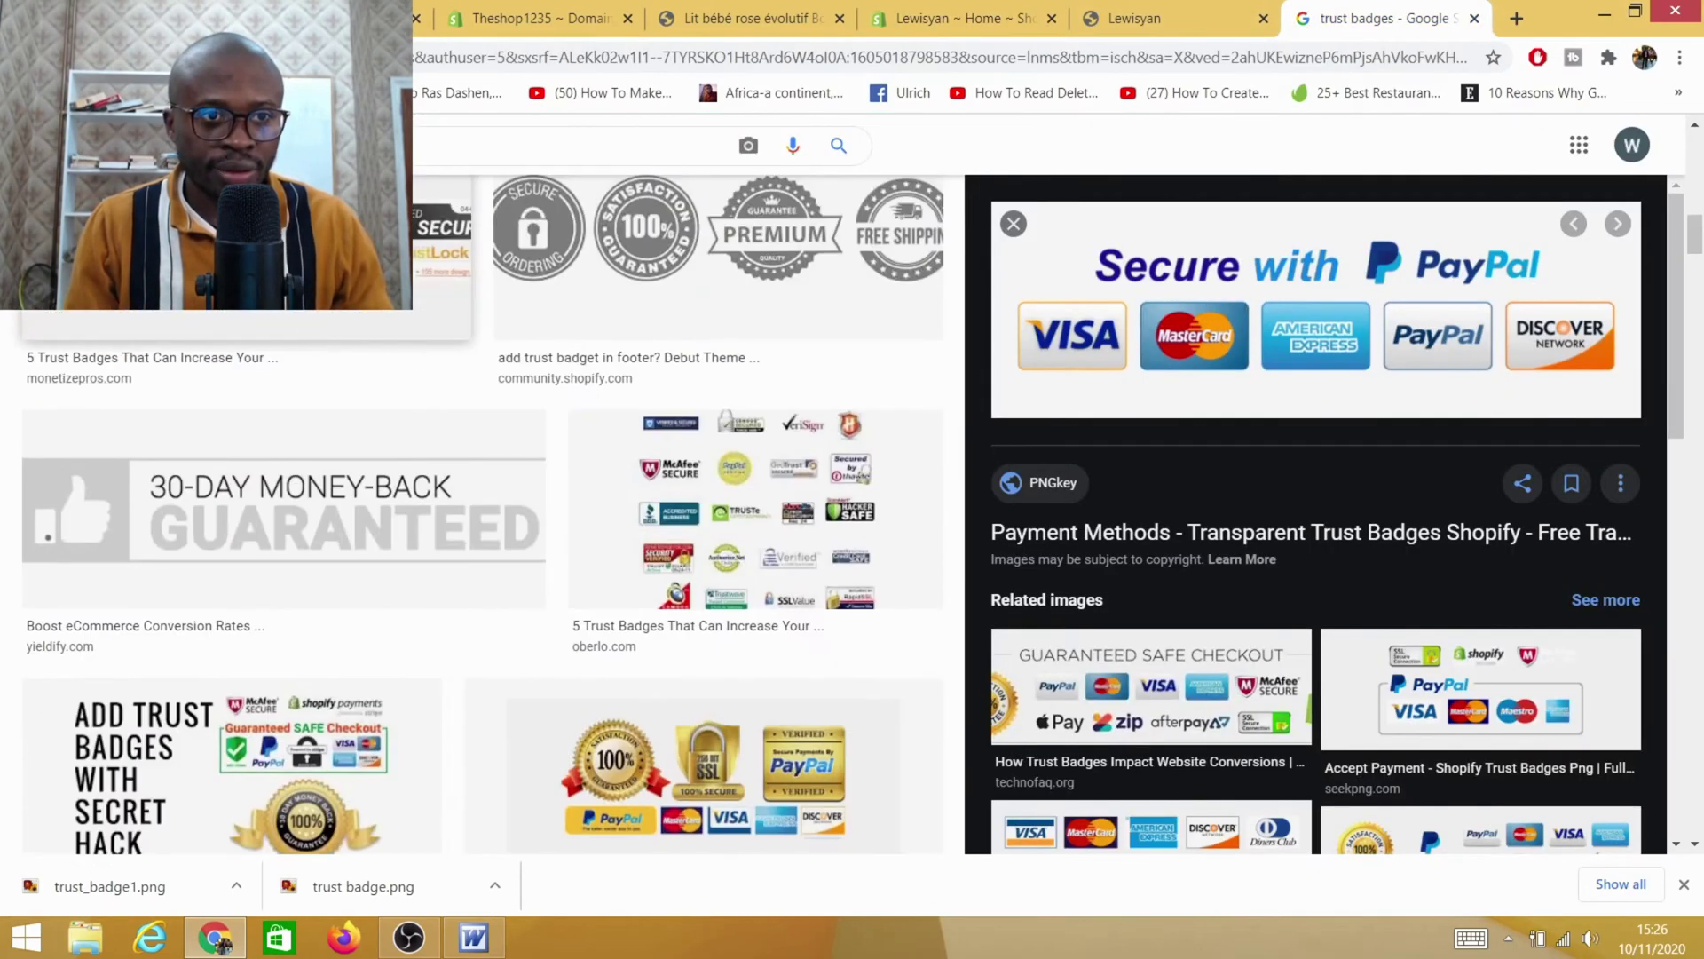
{"action": "scroll", "coordinate": [628, 264], "scroll_direction": "up", "scroll_amount": 5}
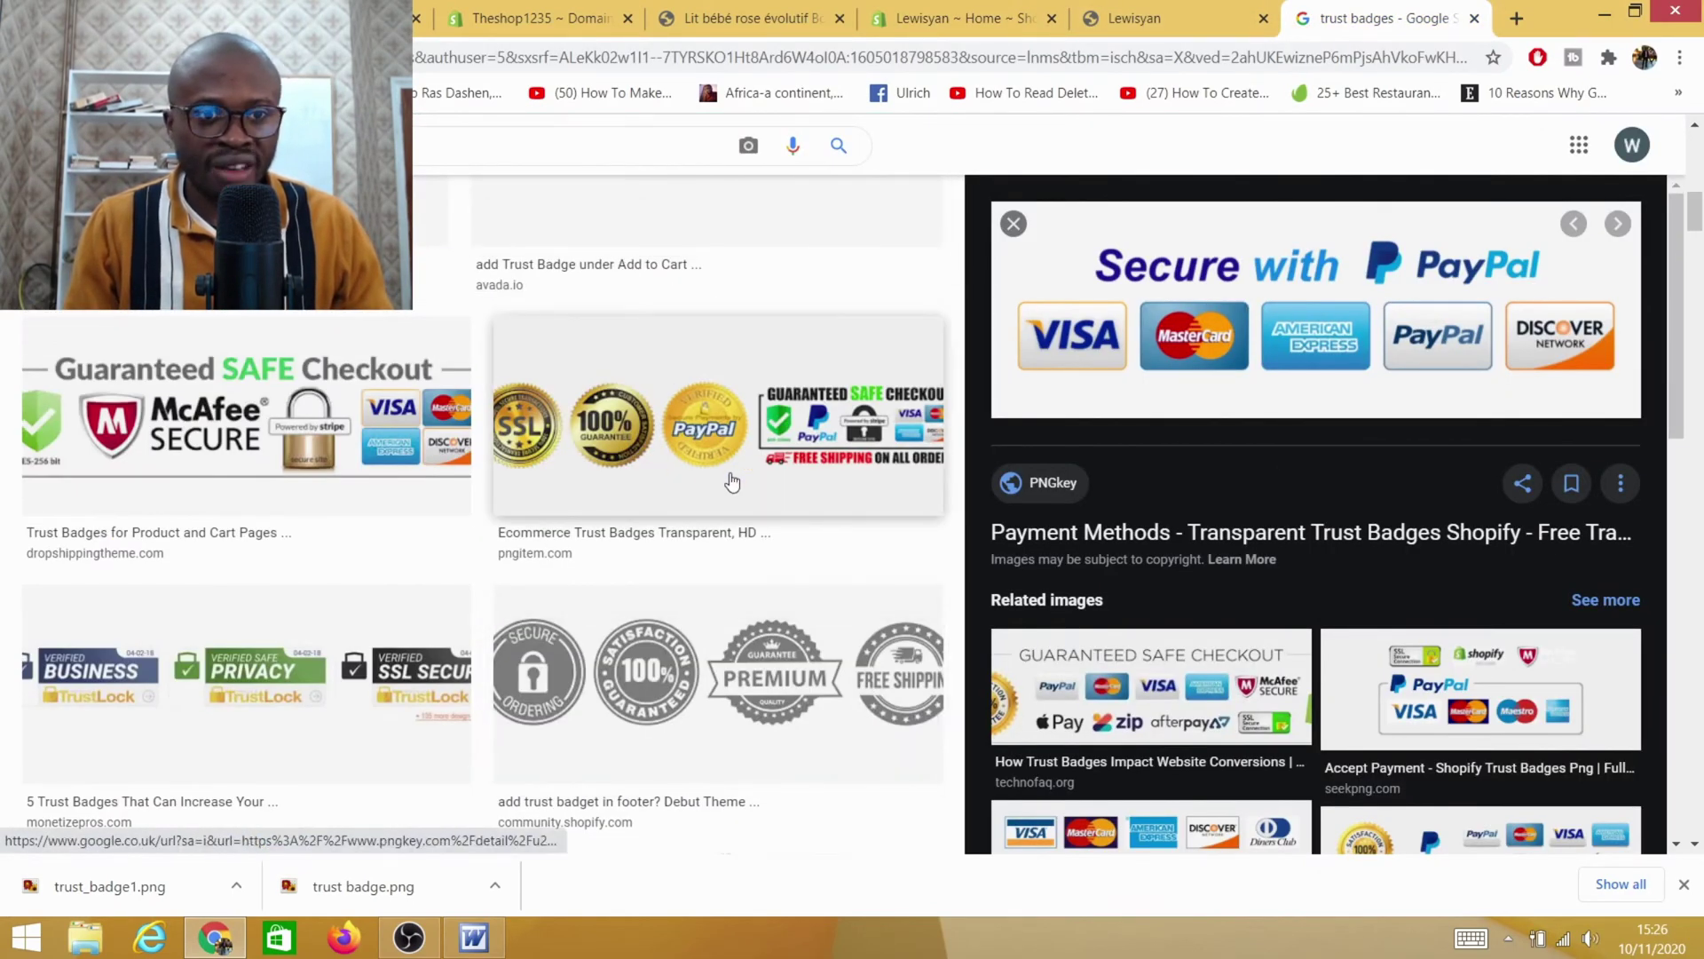
{"action": "scroll", "coordinate": [634, 455], "scroll_direction": "down", "scroll_amount": 10}
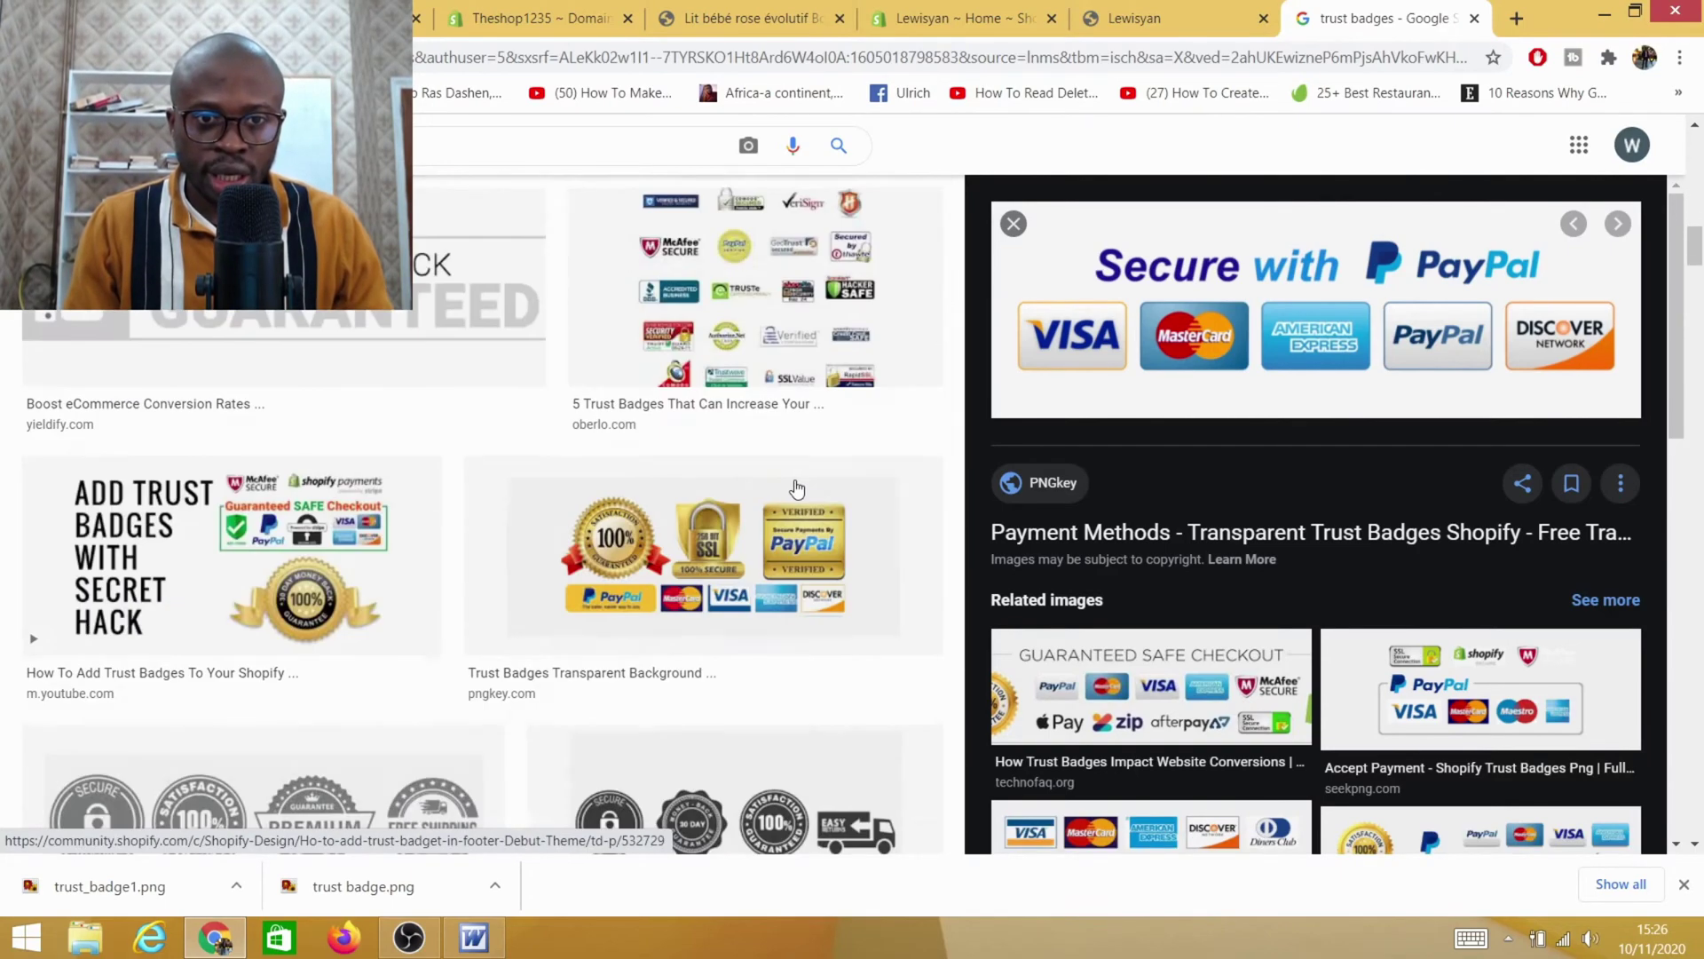
{"action": "scroll", "coordinate": [642, 497], "scroll_direction": "down", "scroll_amount": 8}
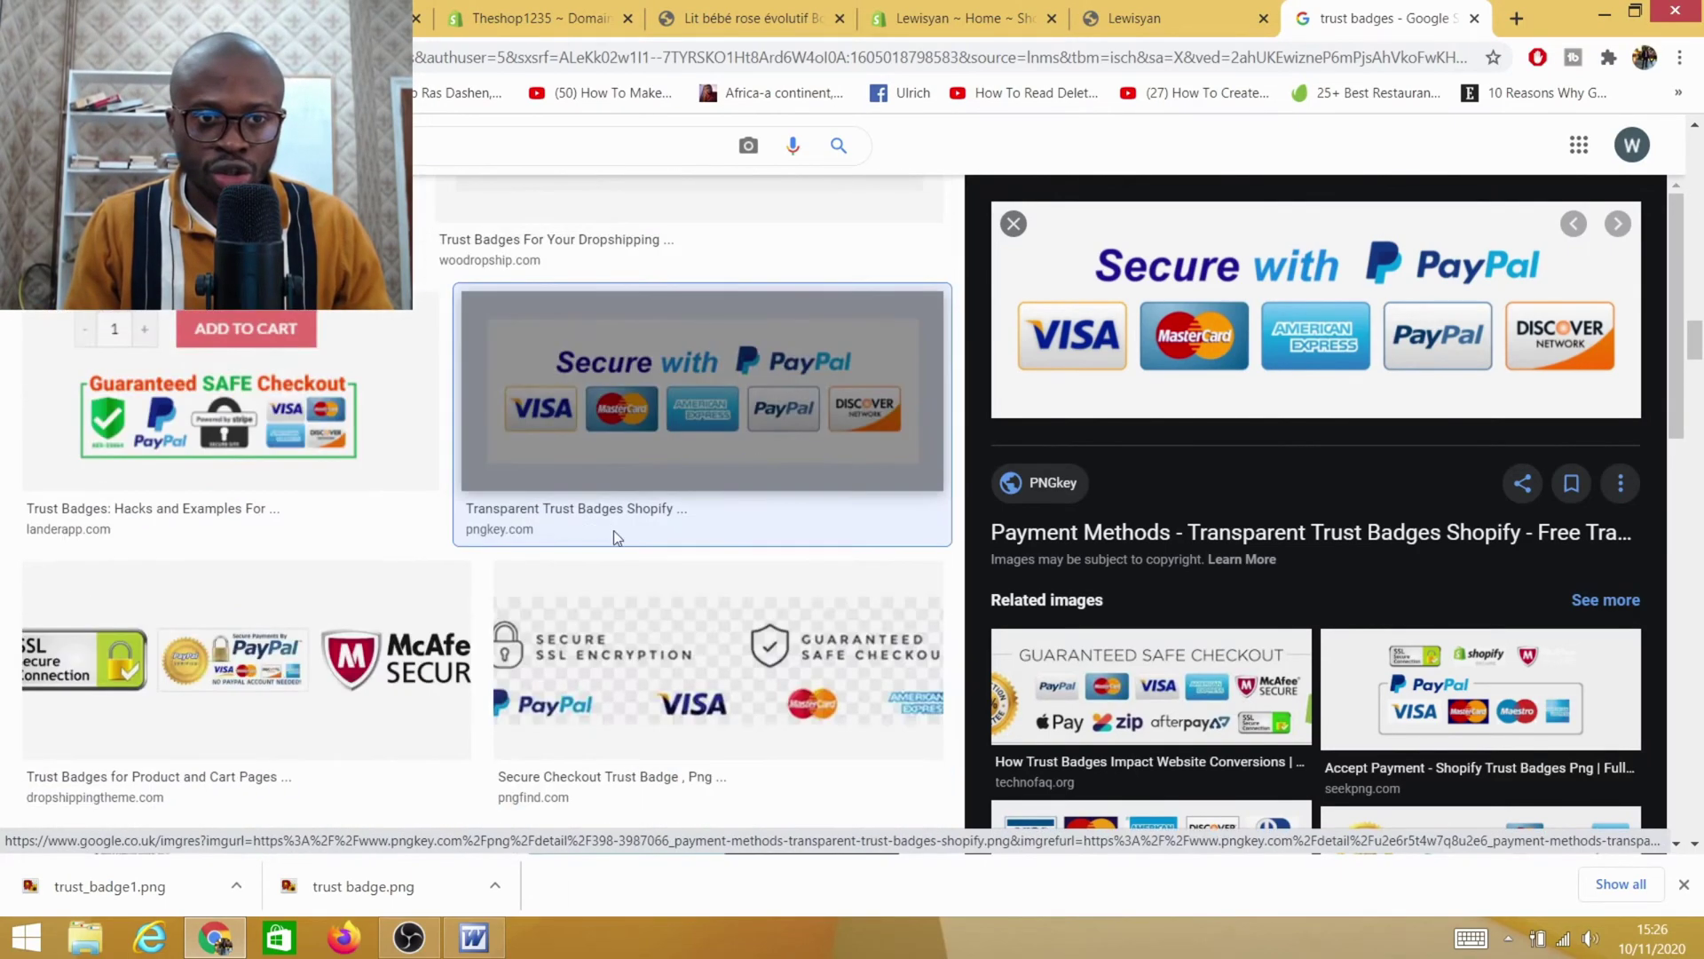
{"action": "scroll", "coordinate": [707, 545], "scroll_direction": "up", "scroll_amount": 10}
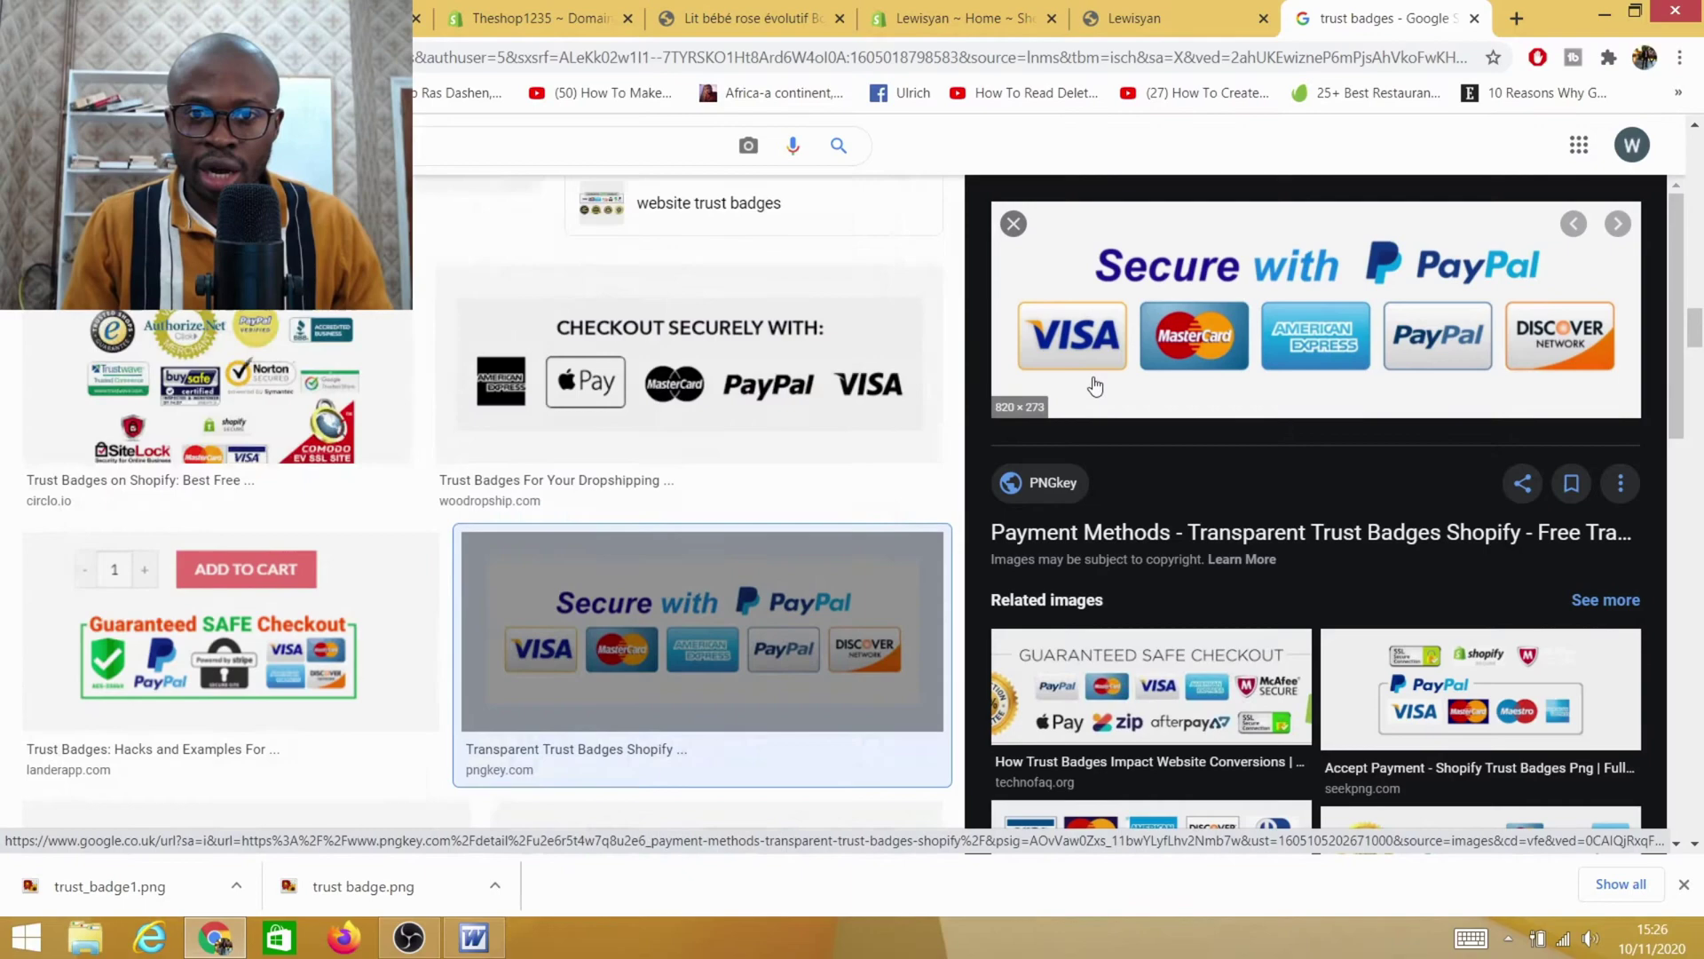
{"action": "scroll", "coordinate": [706, 545], "scroll_direction": "down", "scroll_amount": 6}
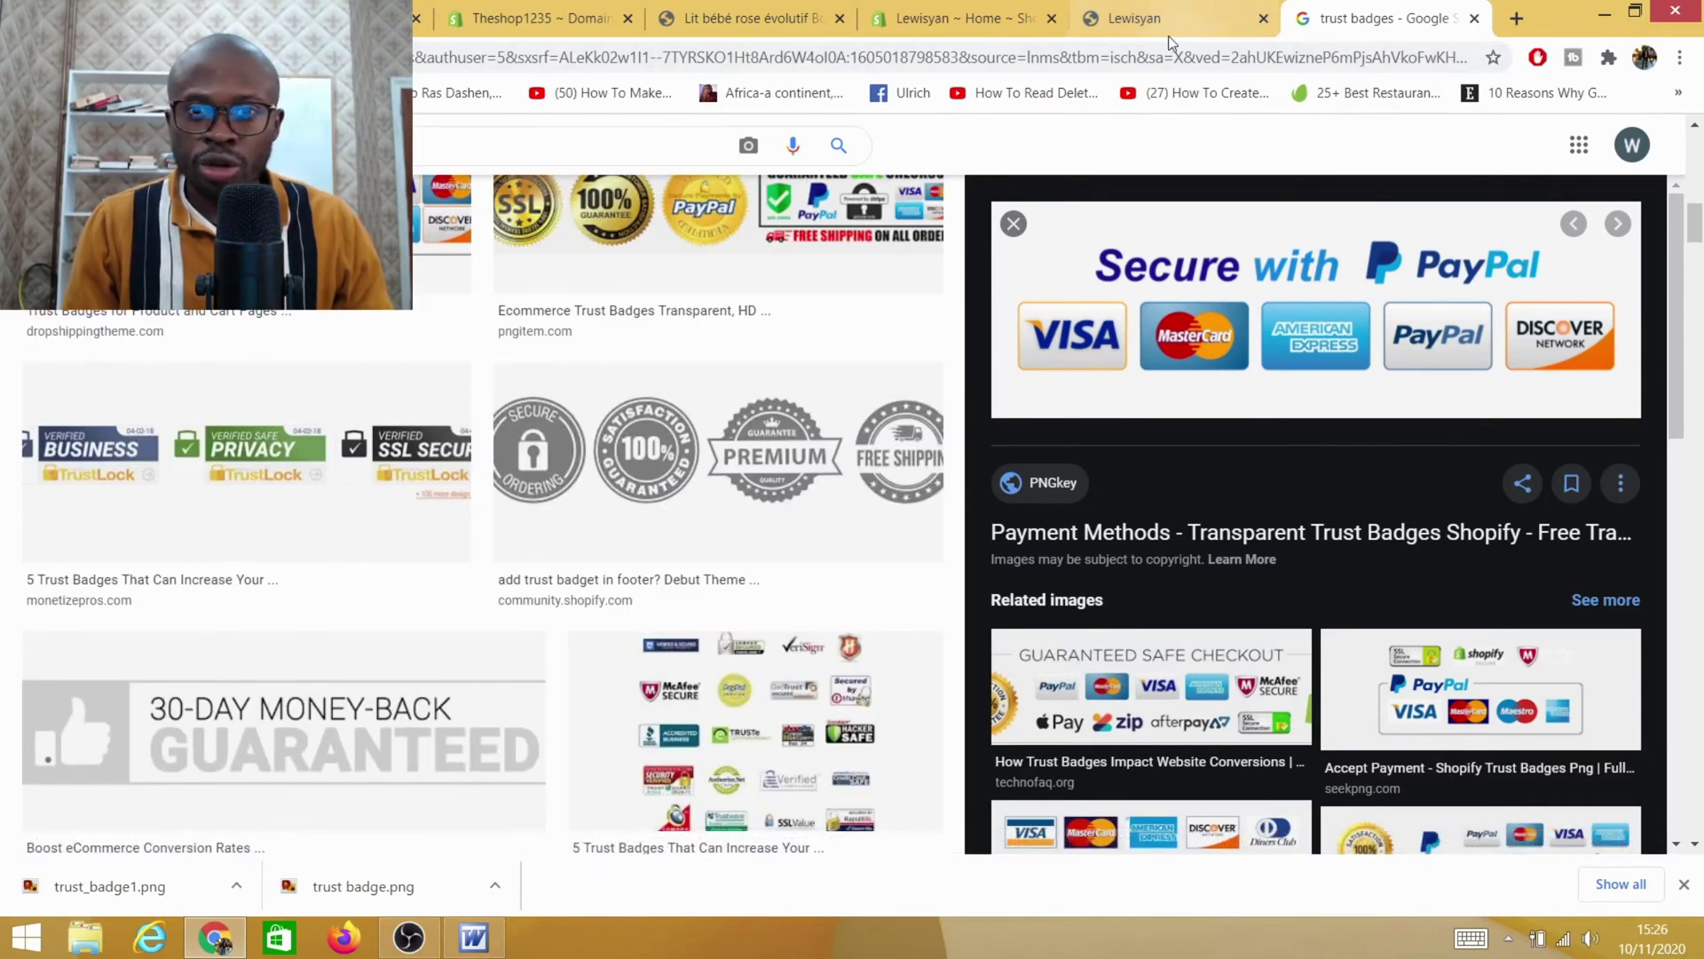
Open the store's Files list under Settings, showing trust_badge.png
{"action": "left_click", "coordinate": [970, 19]}
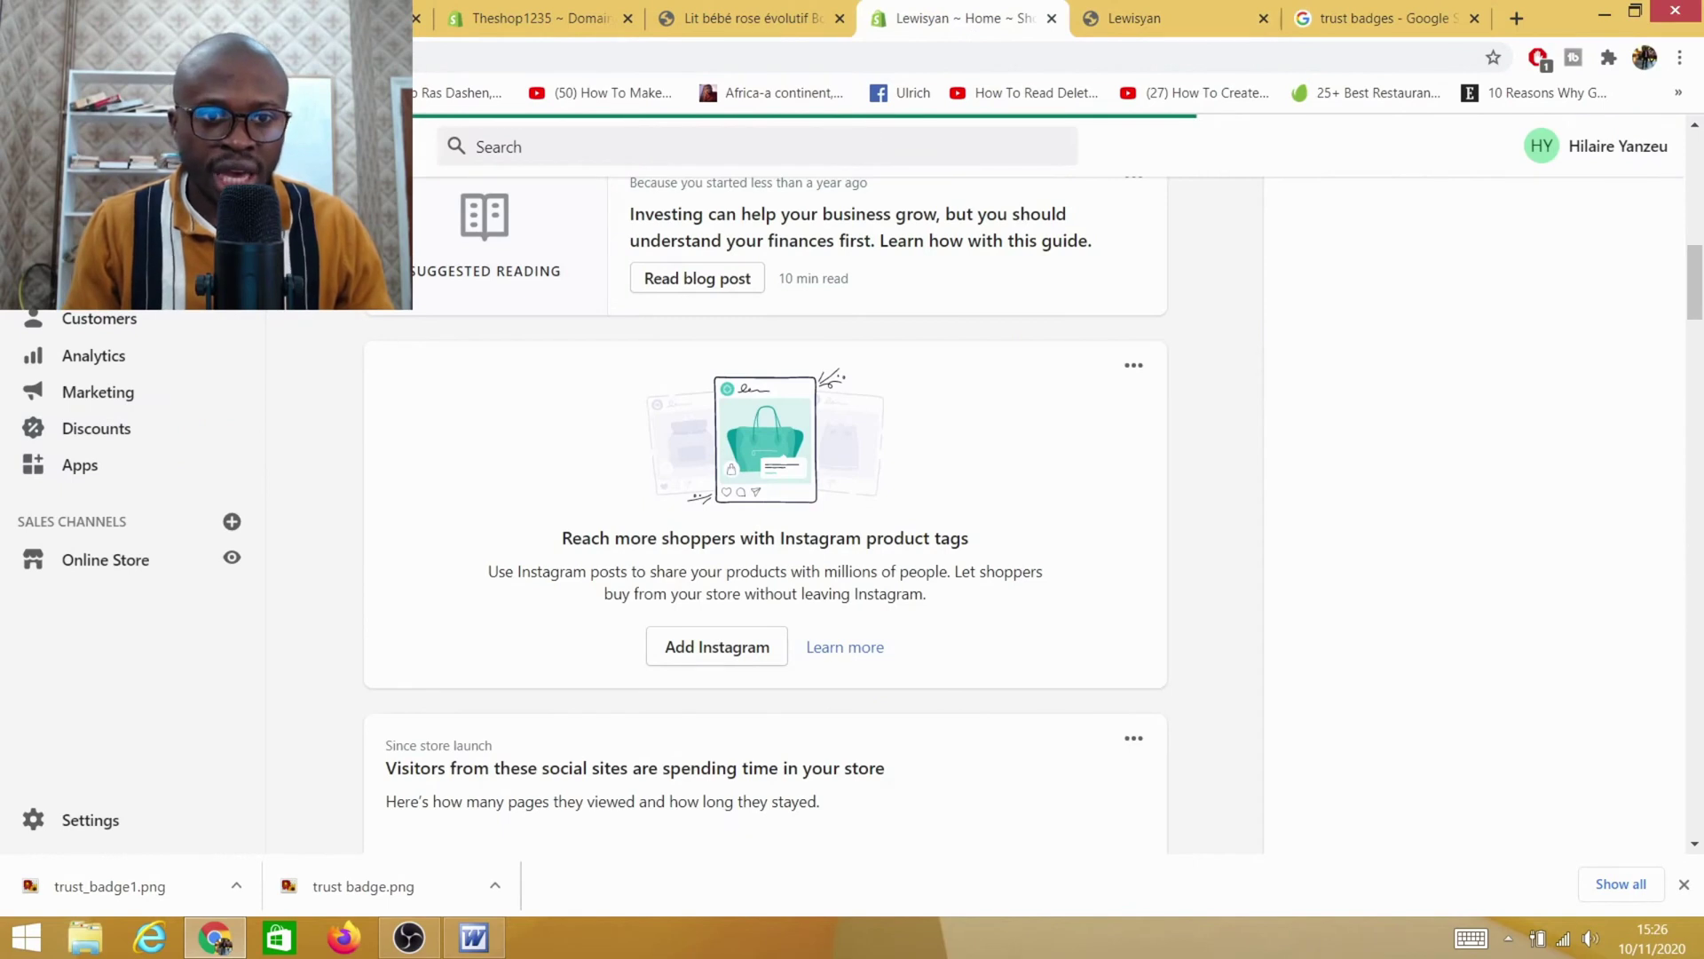
{"action": "left_click", "coordinate": [100, 563]}
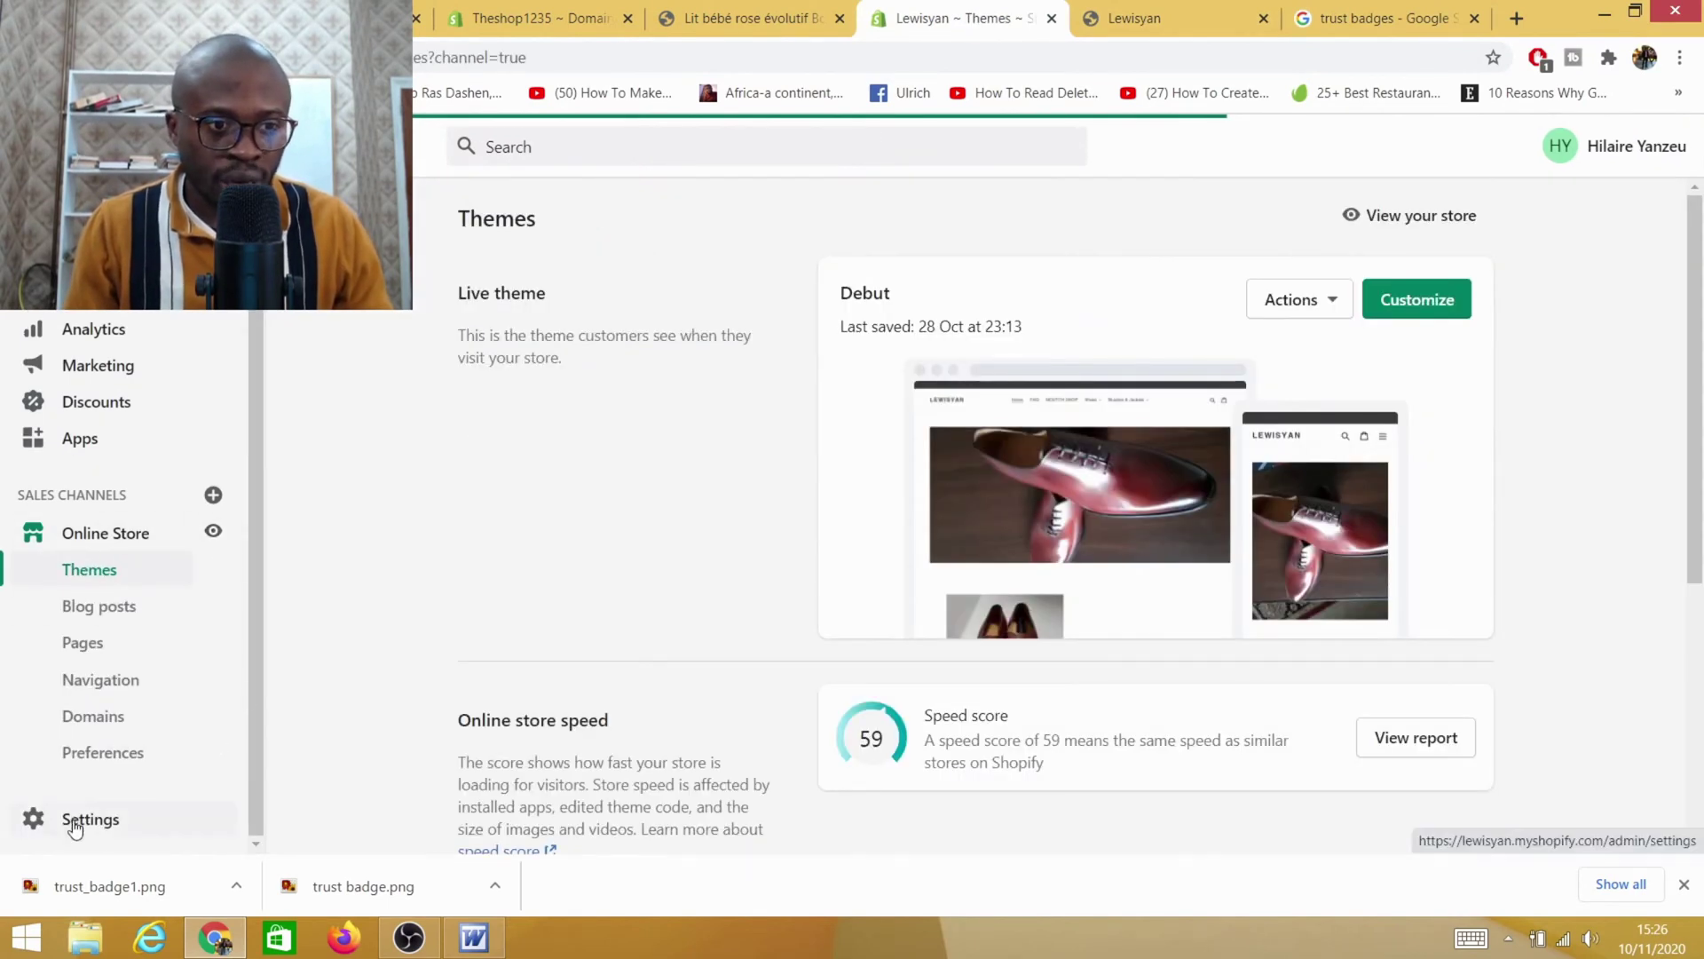
{"action": "left_click", "coordinate": [76, 823]}
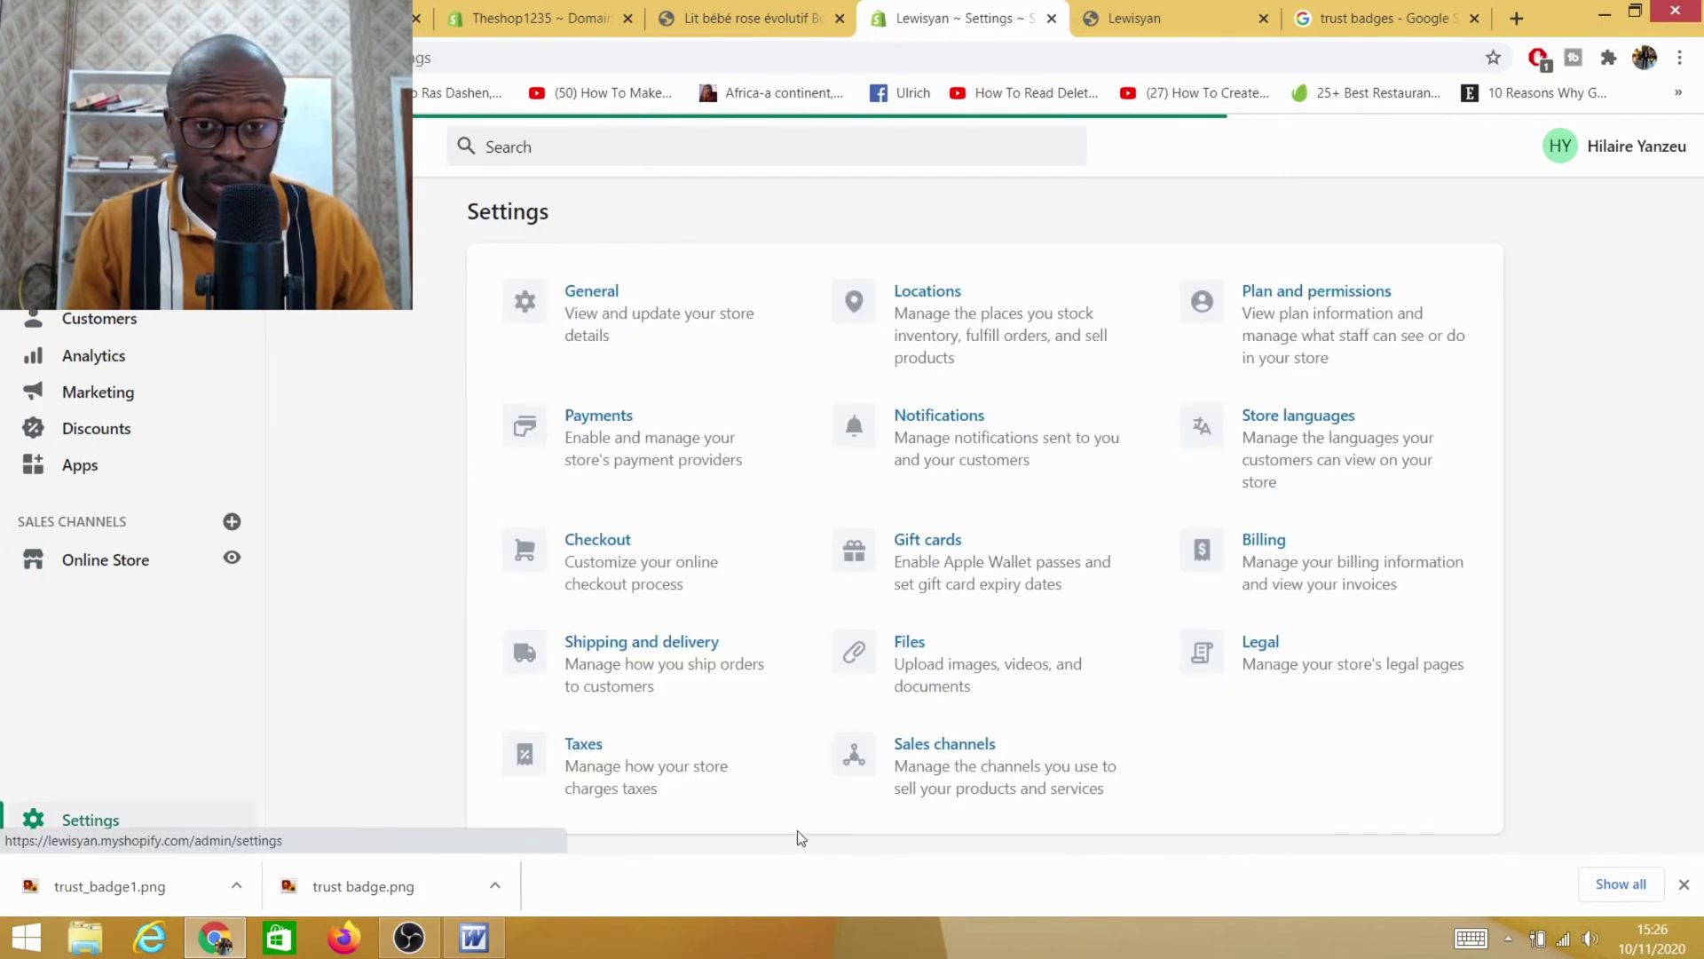
{"action": "left_click", "coordinate": [936, 659]}
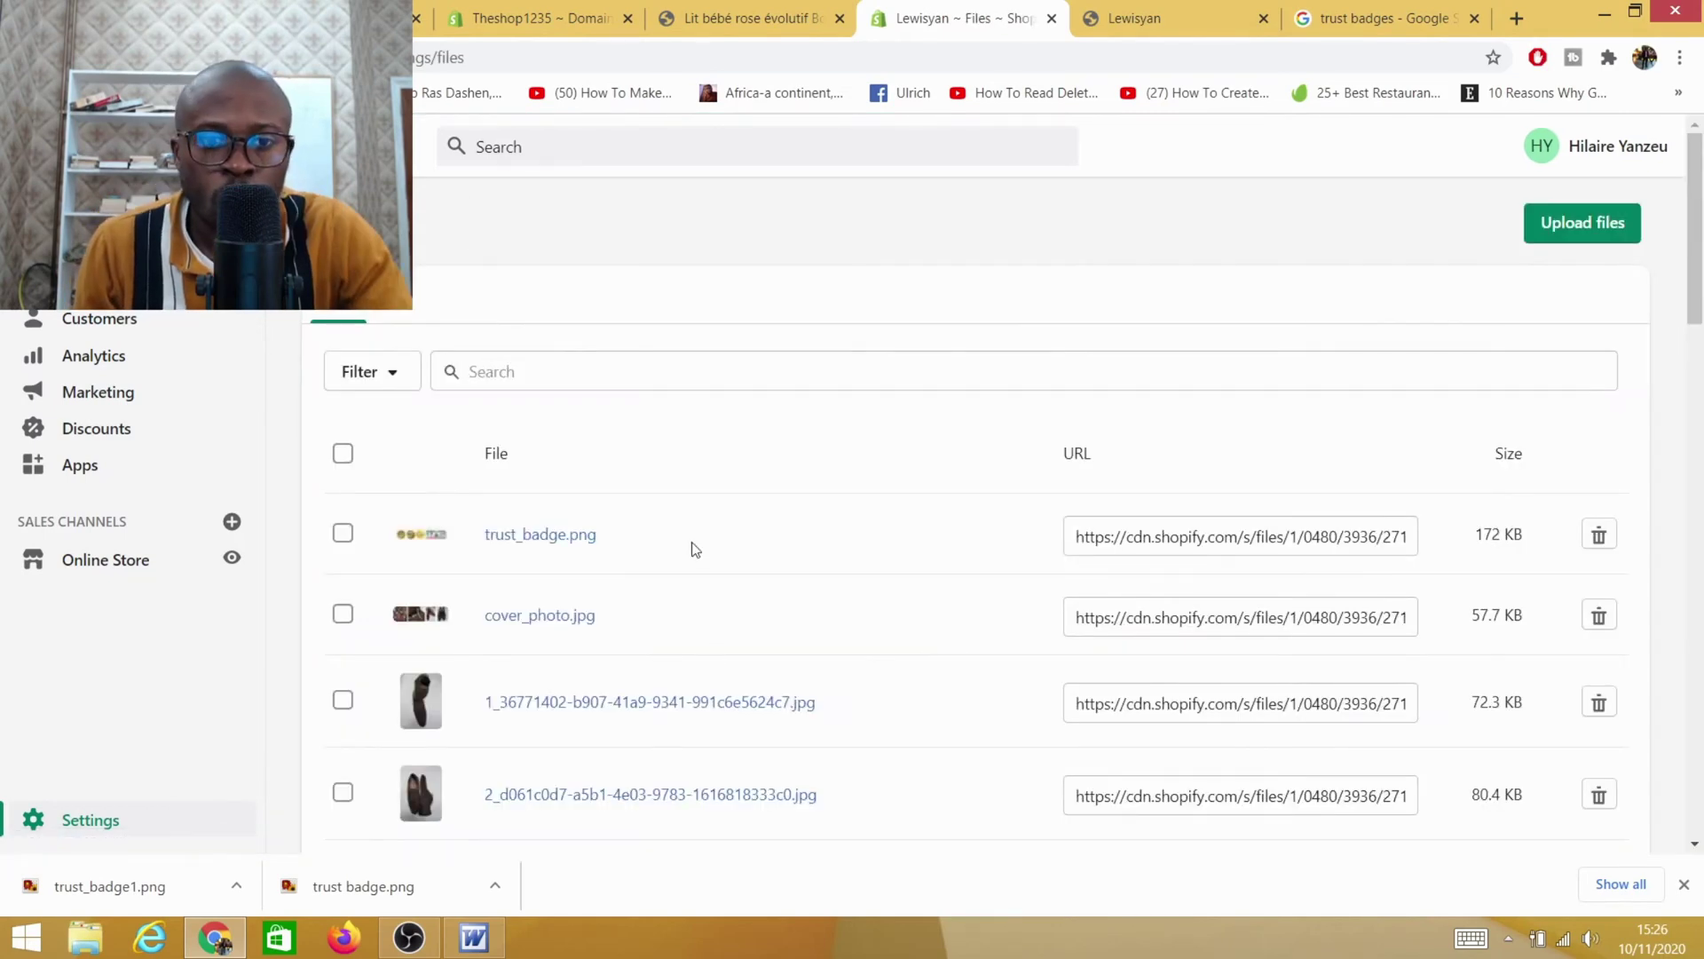
Start a file upload, search the Desktop for the trust badge image, then cancel it
{"action": "left_click", "coordinate": [1578, 233]}
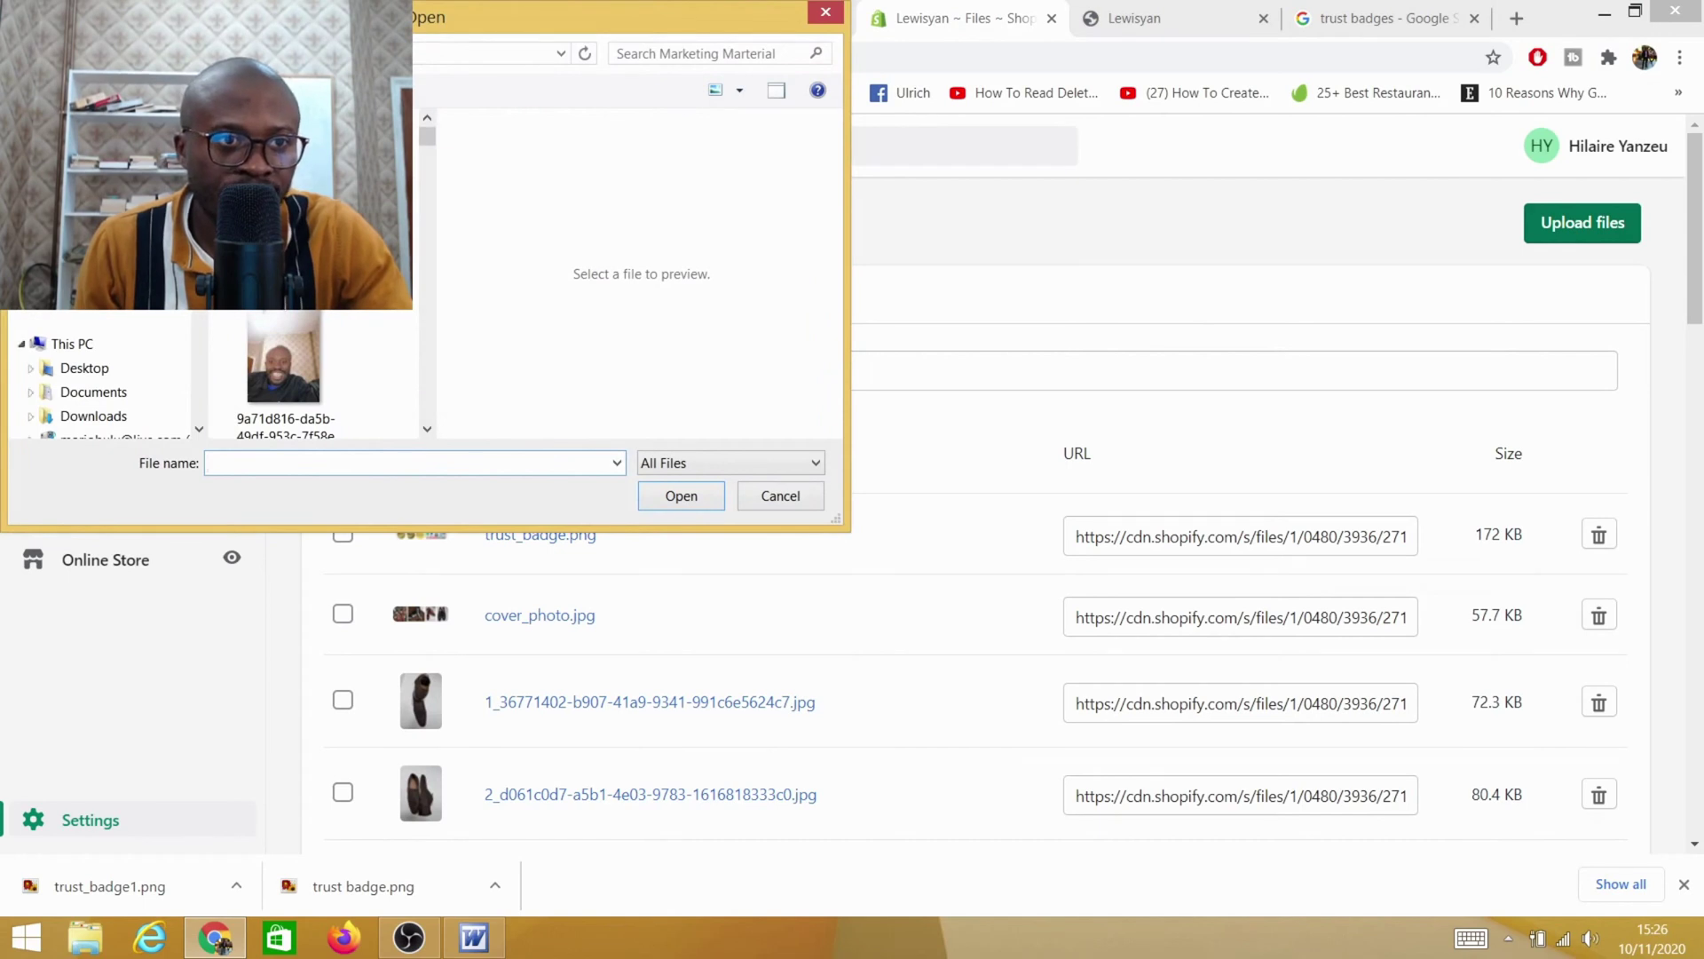
{"action": "key", "text": "alt+Up"}
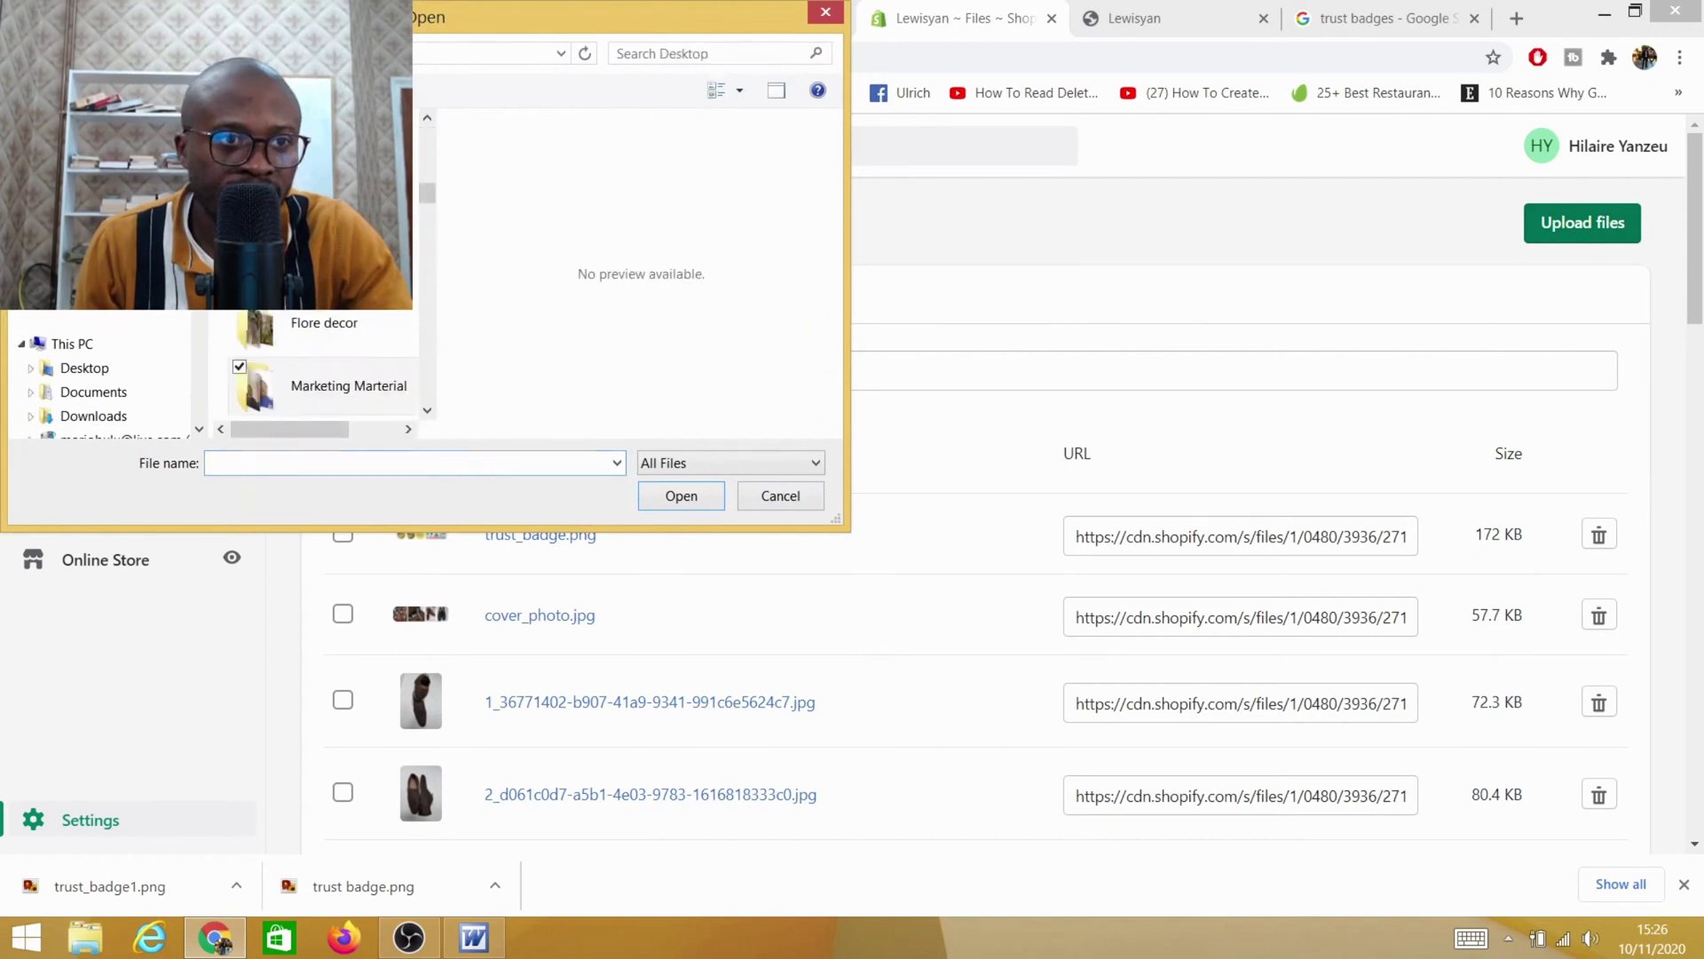
{"action": "left_click", "coordinate": [683, 54]}
{"action": "left_click", "coordinate": [662, 78]}
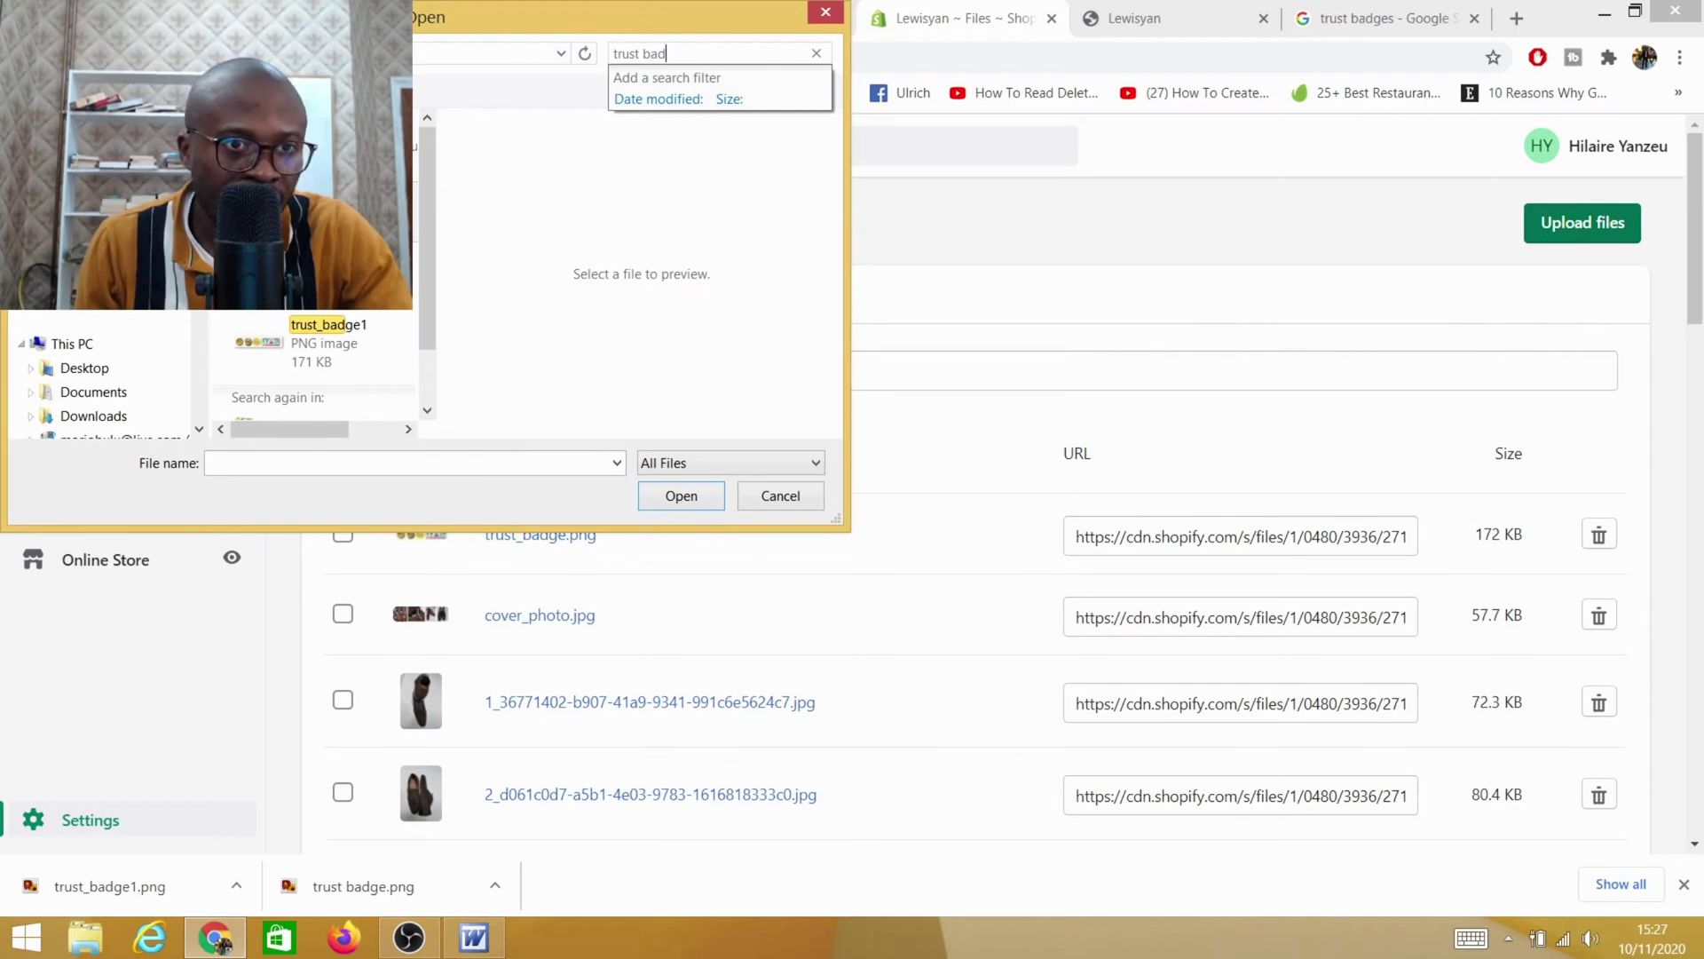
{"action": "left_click", "coordinate": [781, 497]}
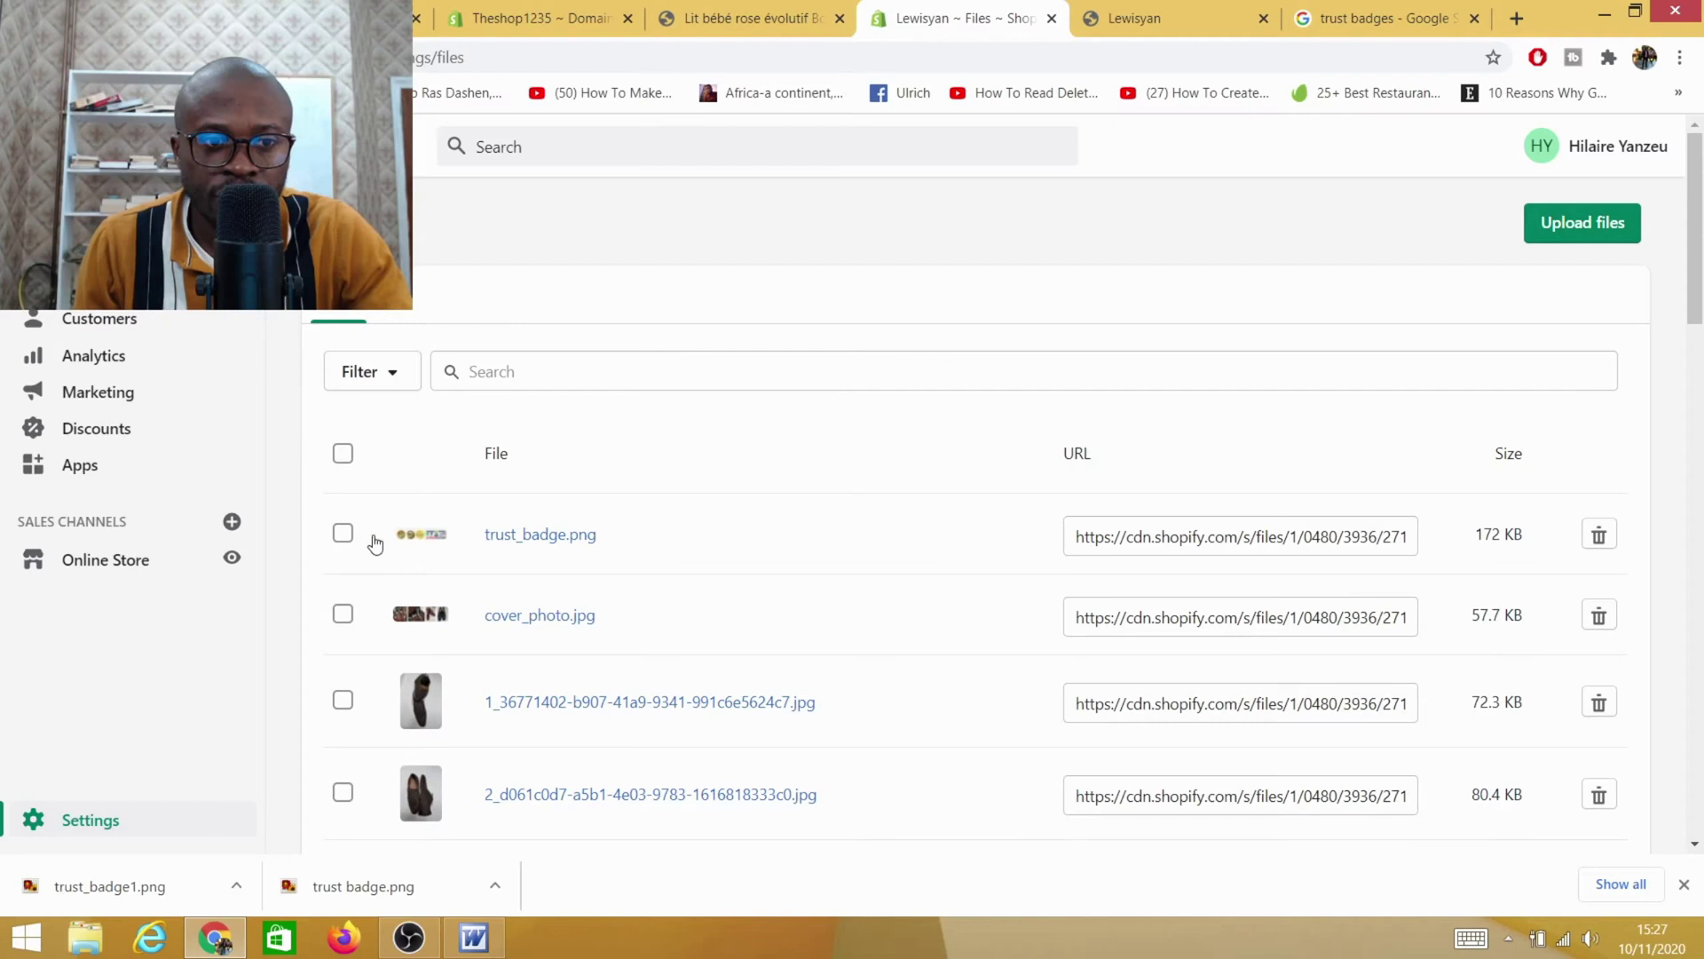
{"action": "left_click", "coordinate": [1567, 229]}
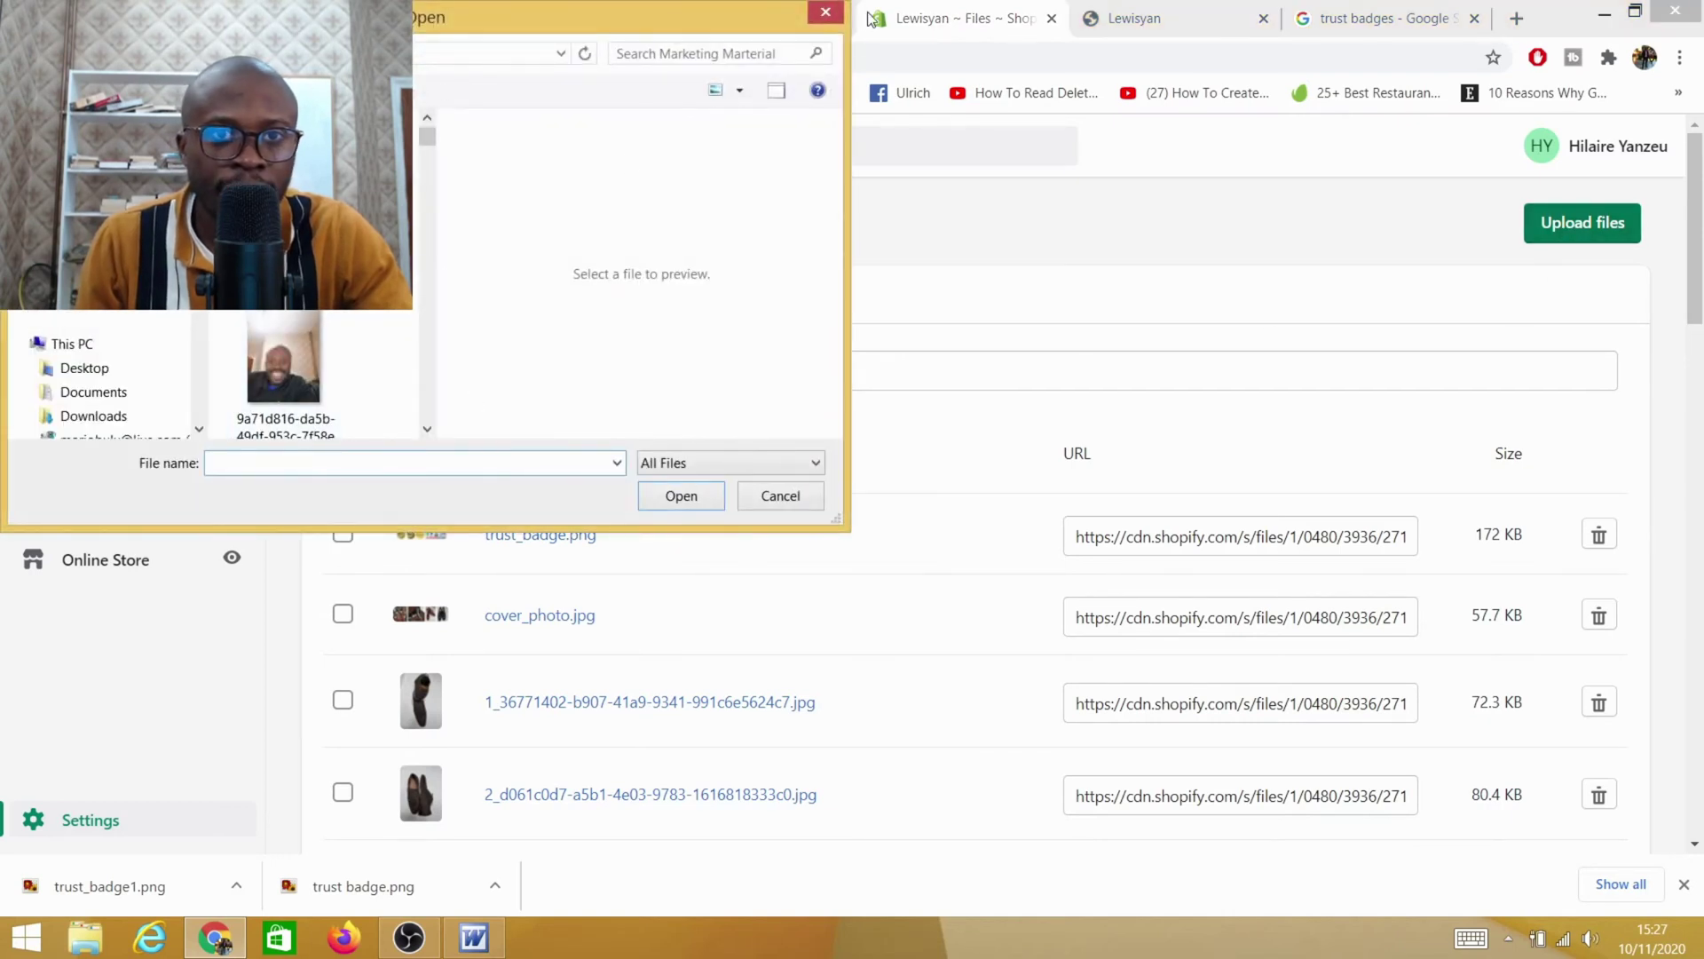
{"action": "left_click", "coordinate": [825, 12]}
{"action": "left_click", "coordinate": [1356, 19]}
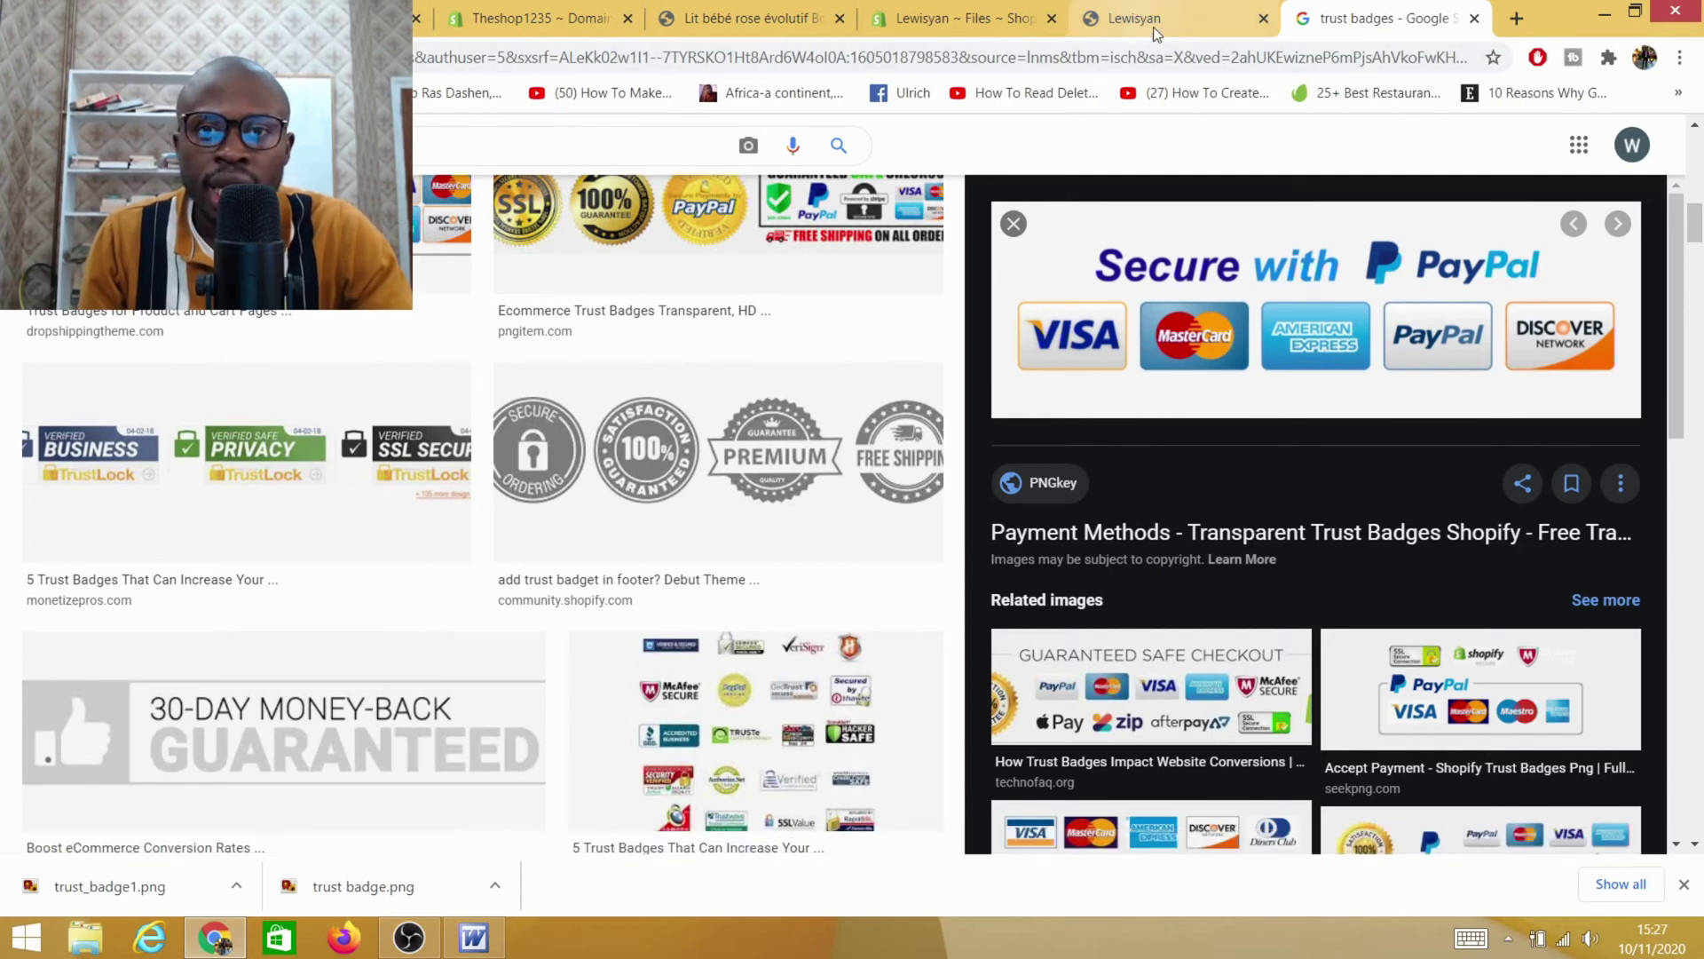
Go back to the Shopify Files page listing trust_badge.png (172 KB)
{"action": "left_click", "coordinate": [966, 22]}
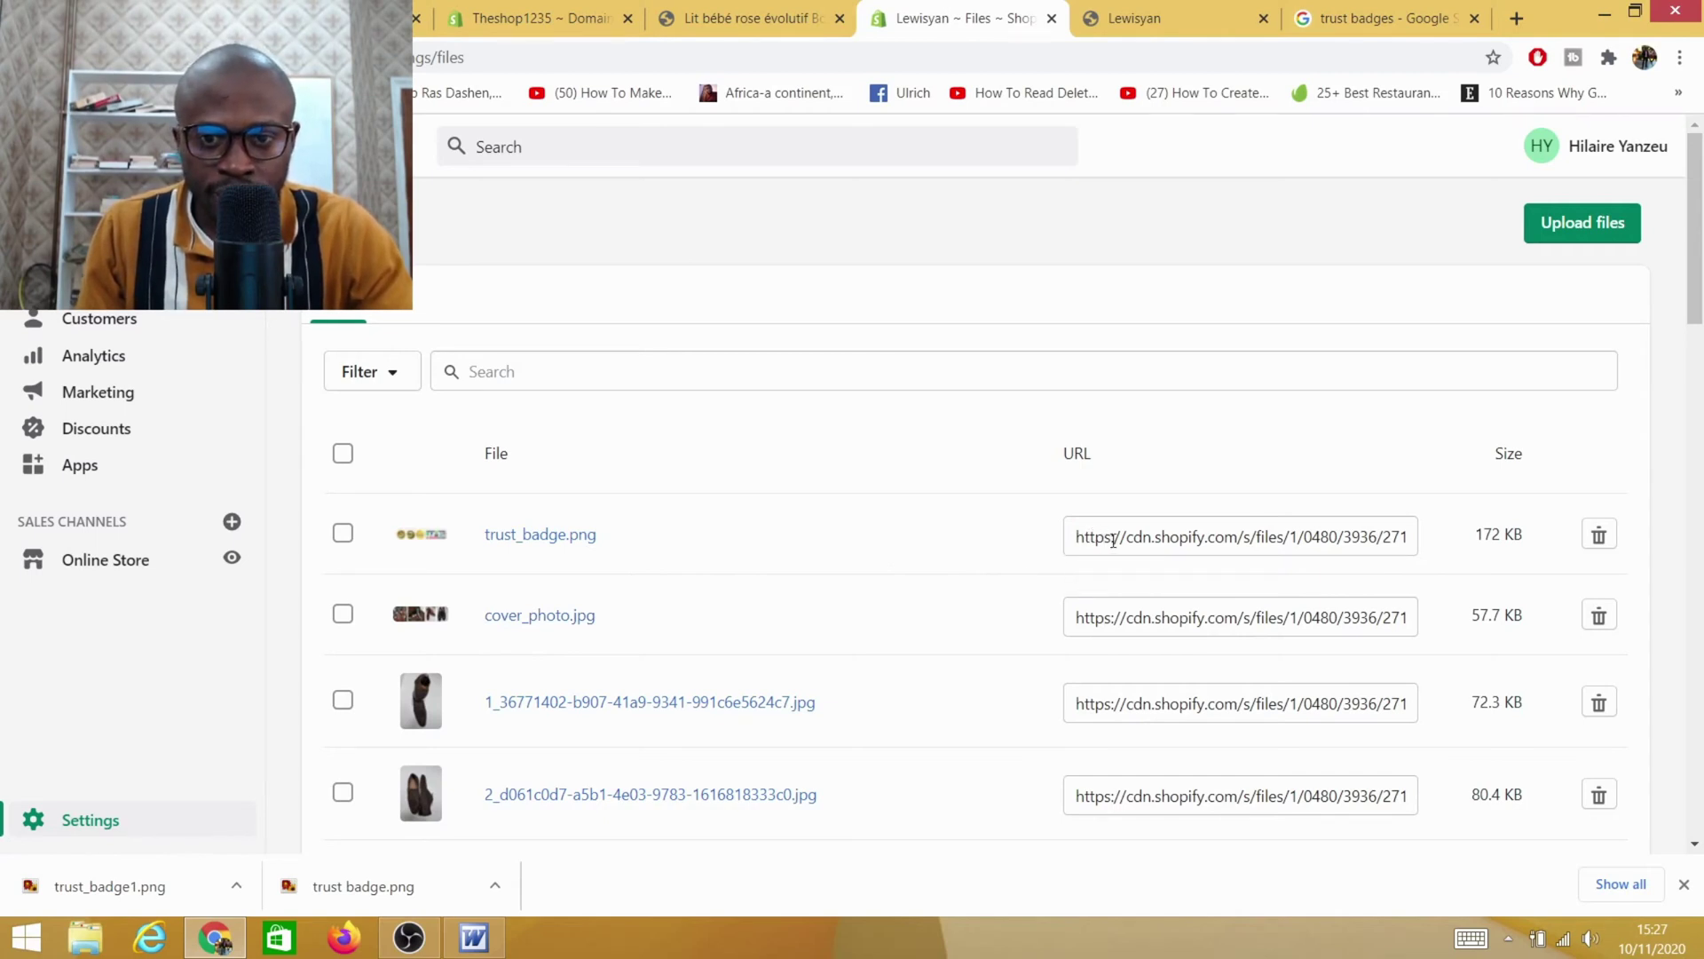
Copy the cdn.shopify.com URL of trust_badge.png from the Files list
{"action": "left_click", "coordinate": [1113, 539]}
{"action": "right_click", "coordinate": [1120, 543]}
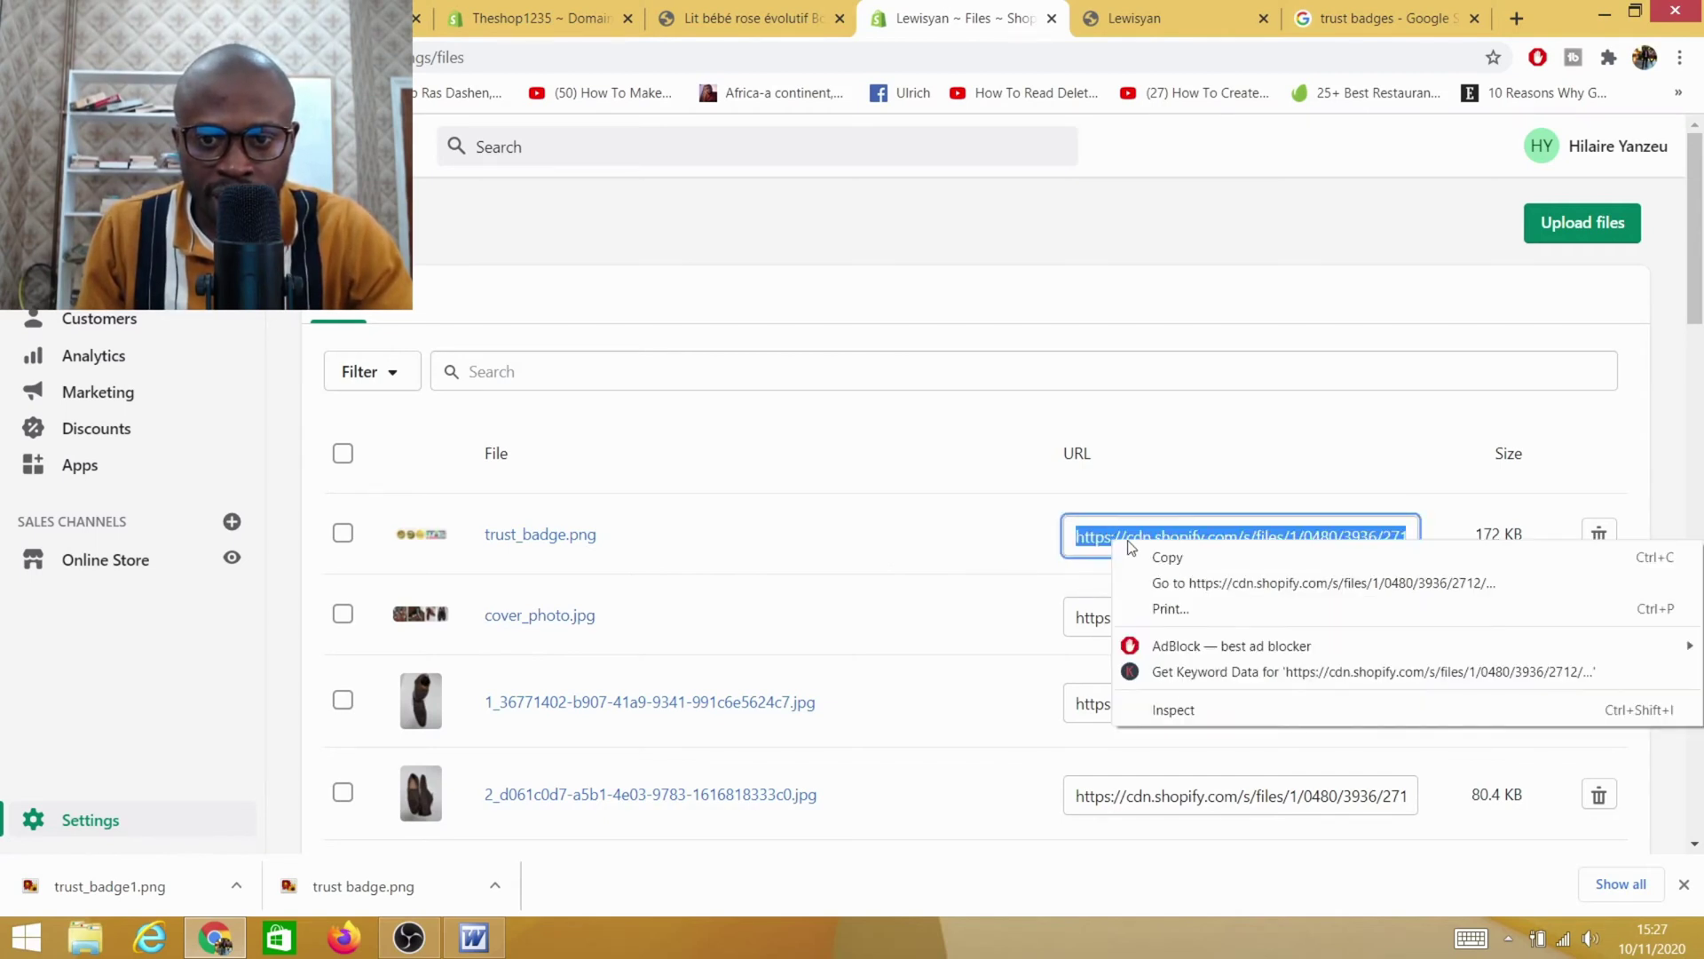
{"action": "left_click", "coordinate": [1185, 558]}
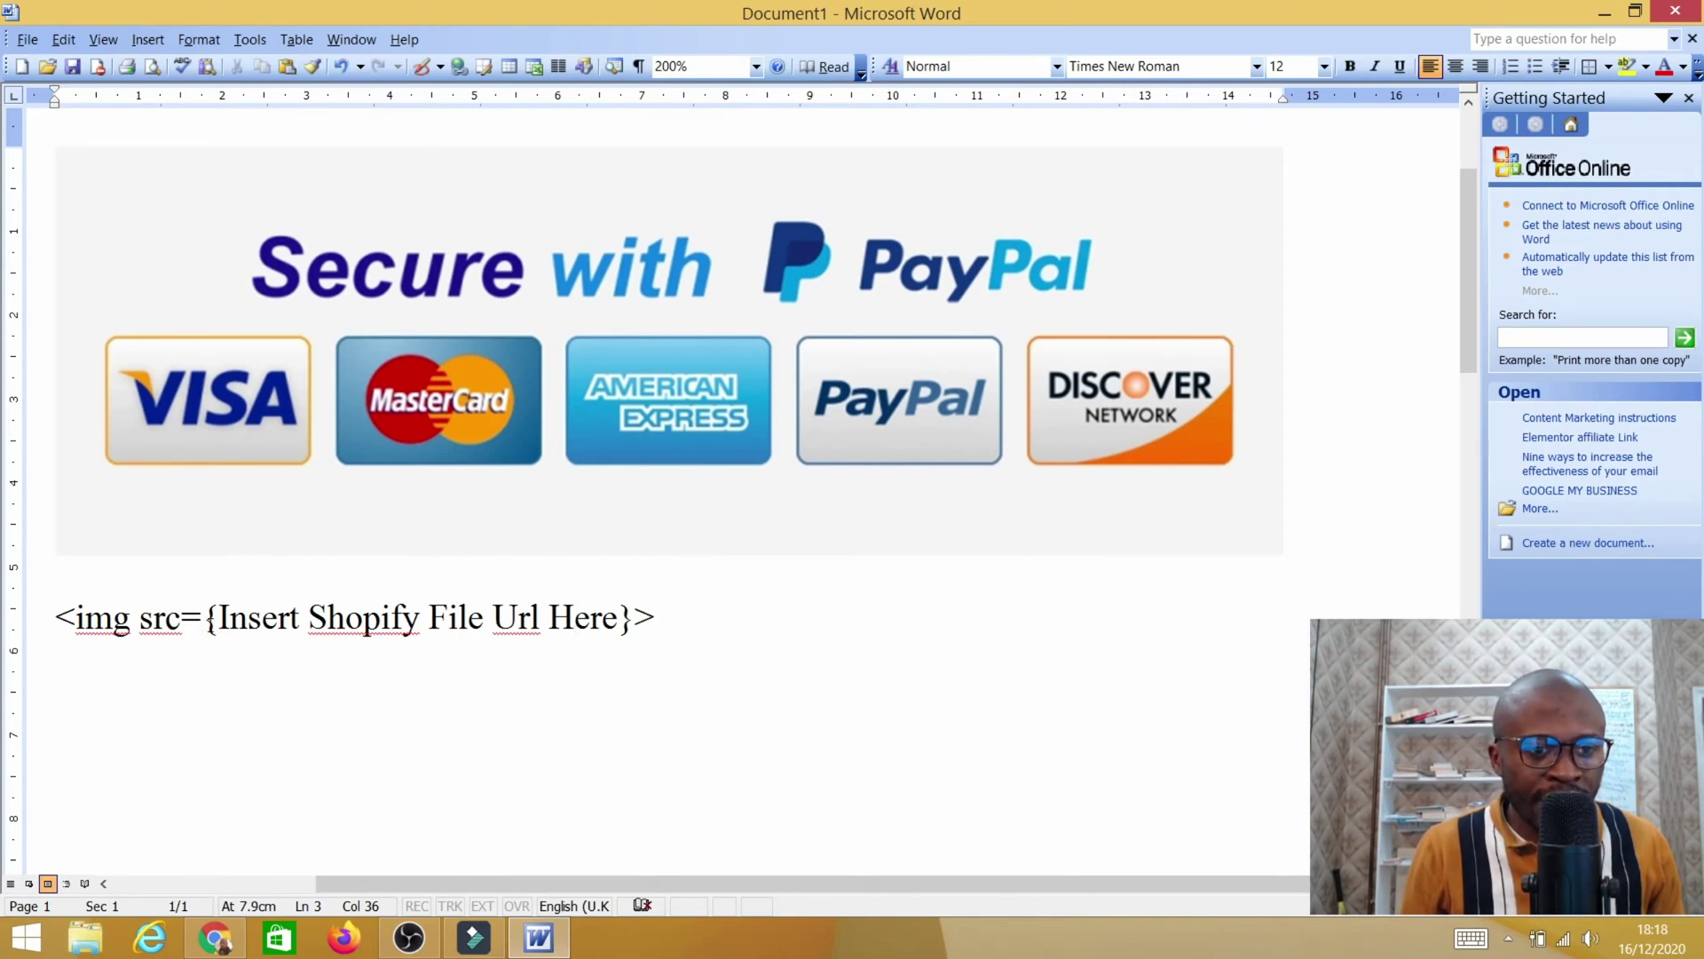
Replace {Insert Shopify File Url Here} in the Word img tag with the trust_badge.png URL
{"action": "left_click", "coordinate": [206, 618]}
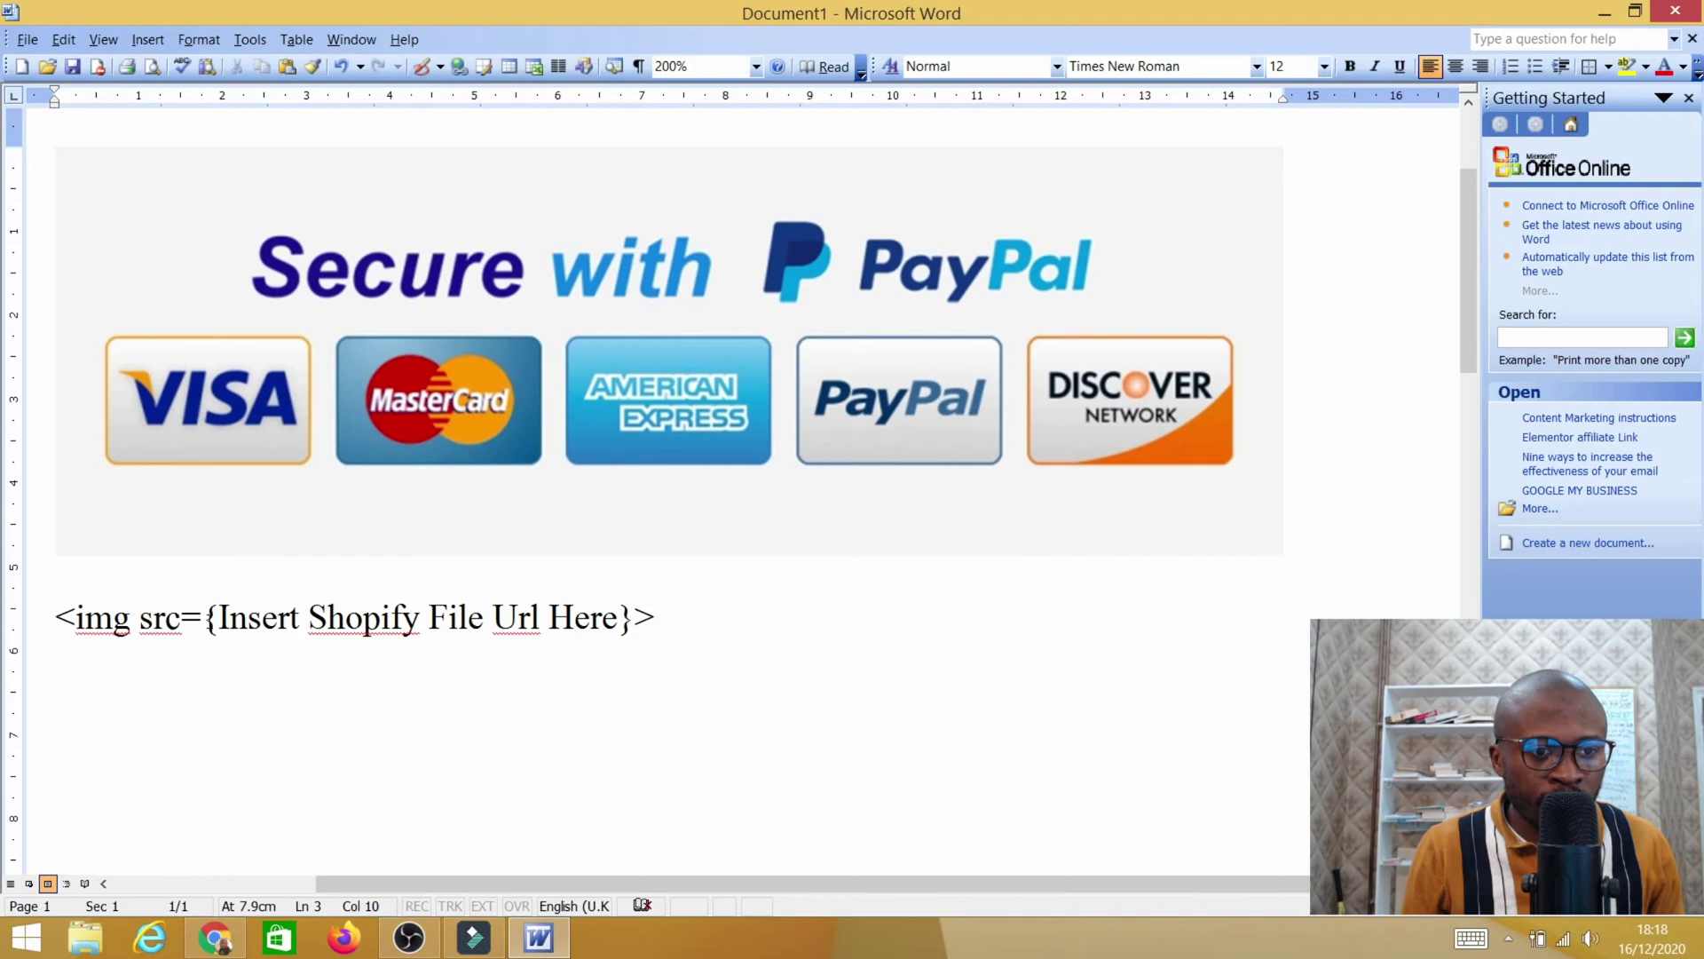
{"action": "key", "text": "shift+Right"}
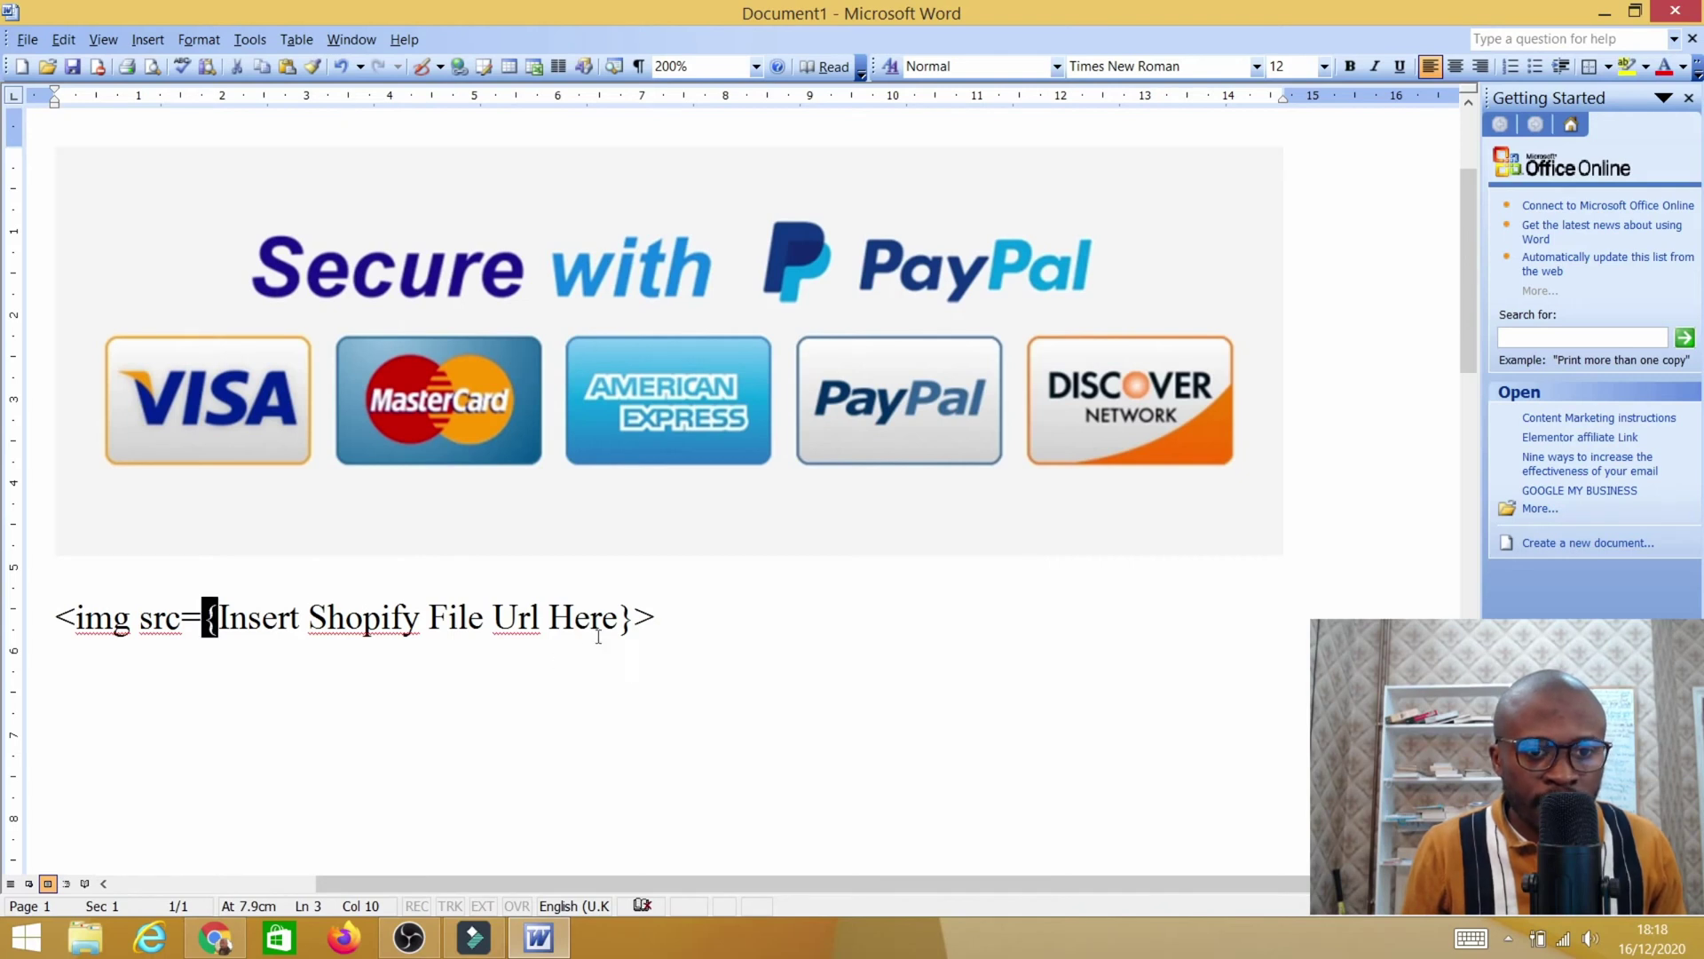
{"action": "left_click", "coordinate": [626, 619]}
{"action": "key", "text": "shift+Right"}
{"action": "key", "text": "Right"}
{"action": "left_click_drag", "start_coordinate": [655, 619], "coordinate": [201, 641]}
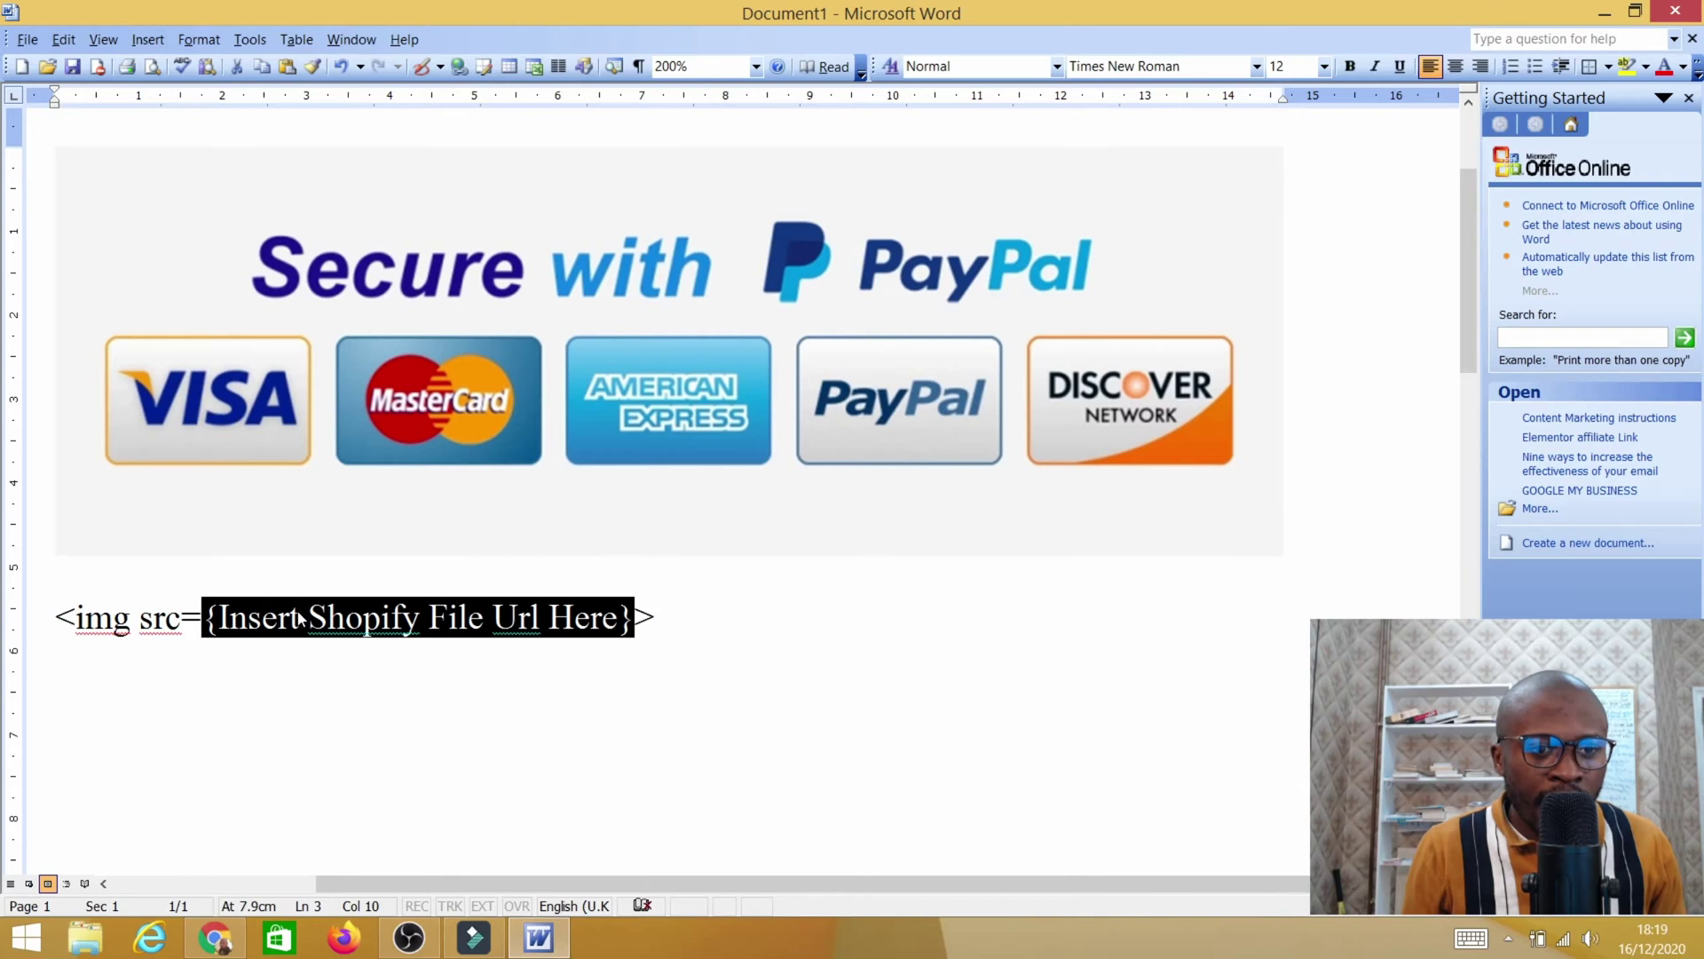
{"action": "right_click", "coordinate": [295, 626]}
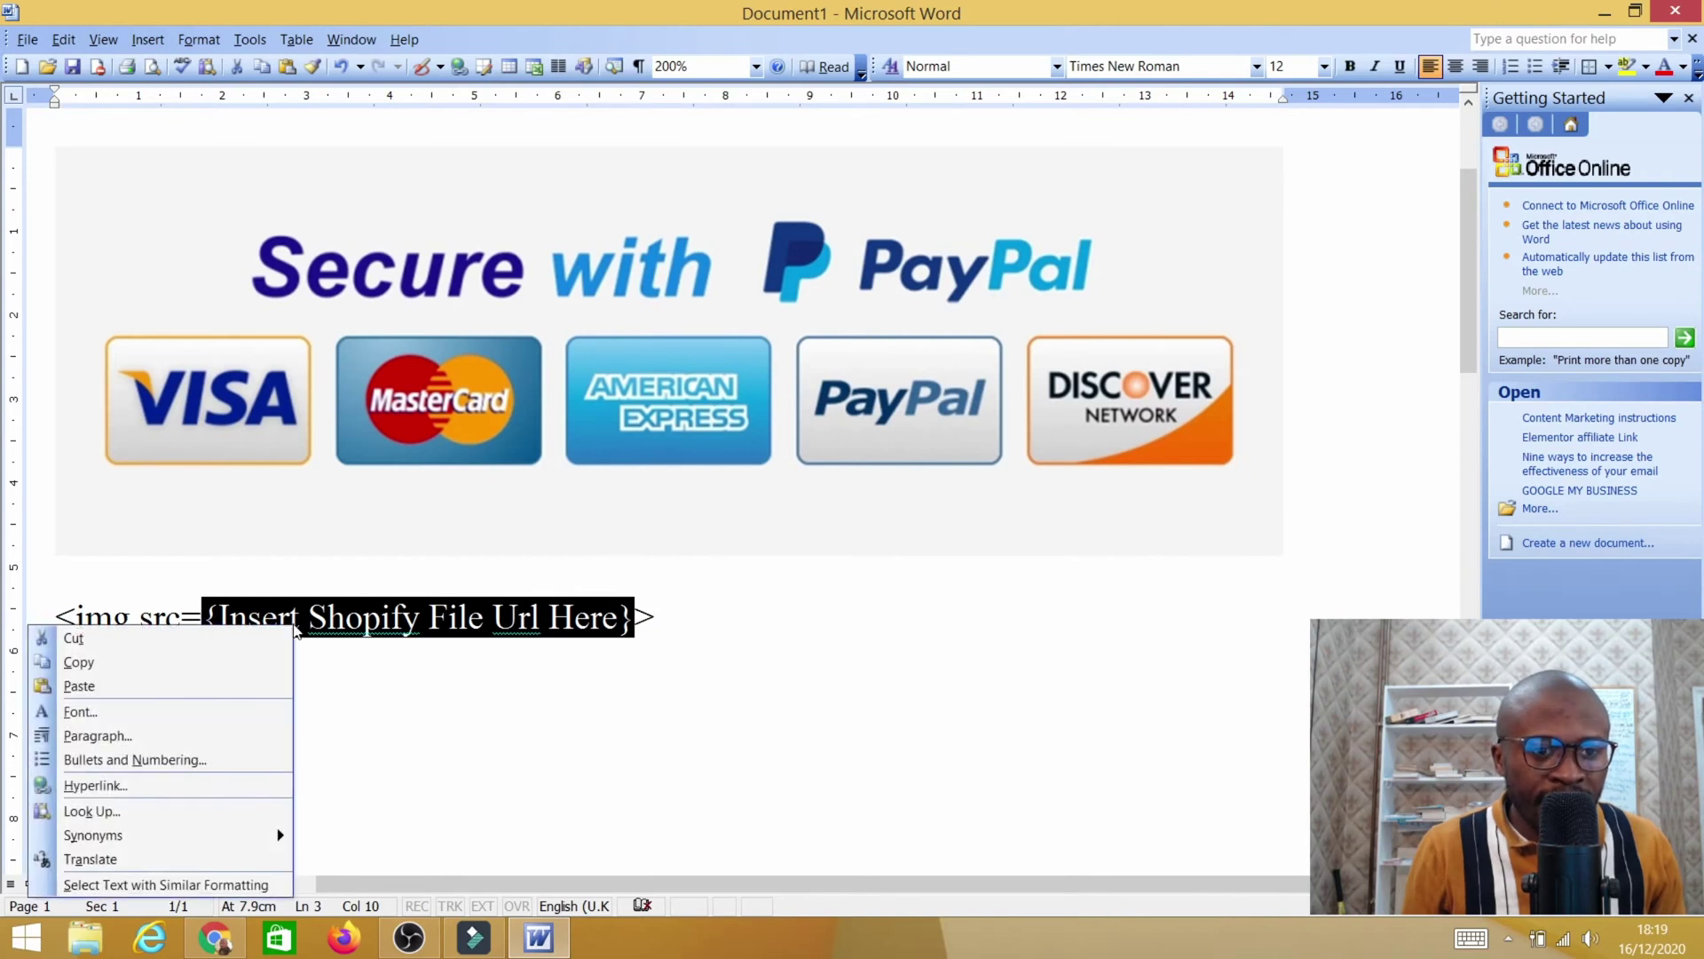
{"action": "left_click", "coordinate": [159, 684]}
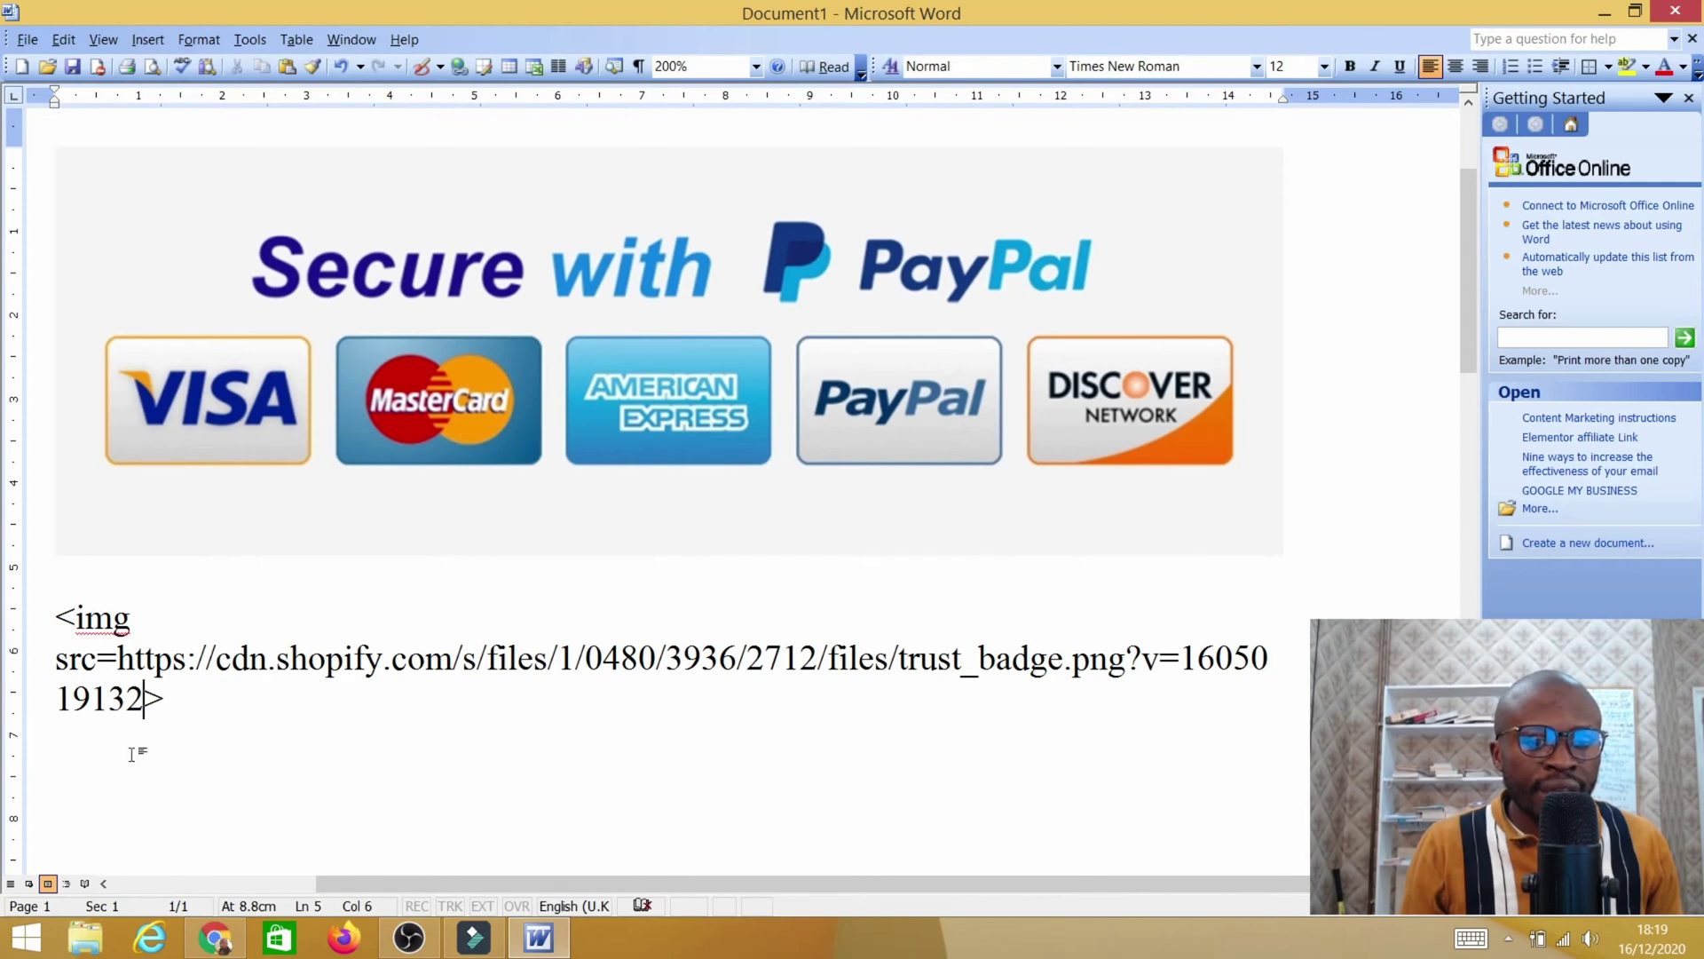
{"action": "left_click", "coordinate": [220, 936]}
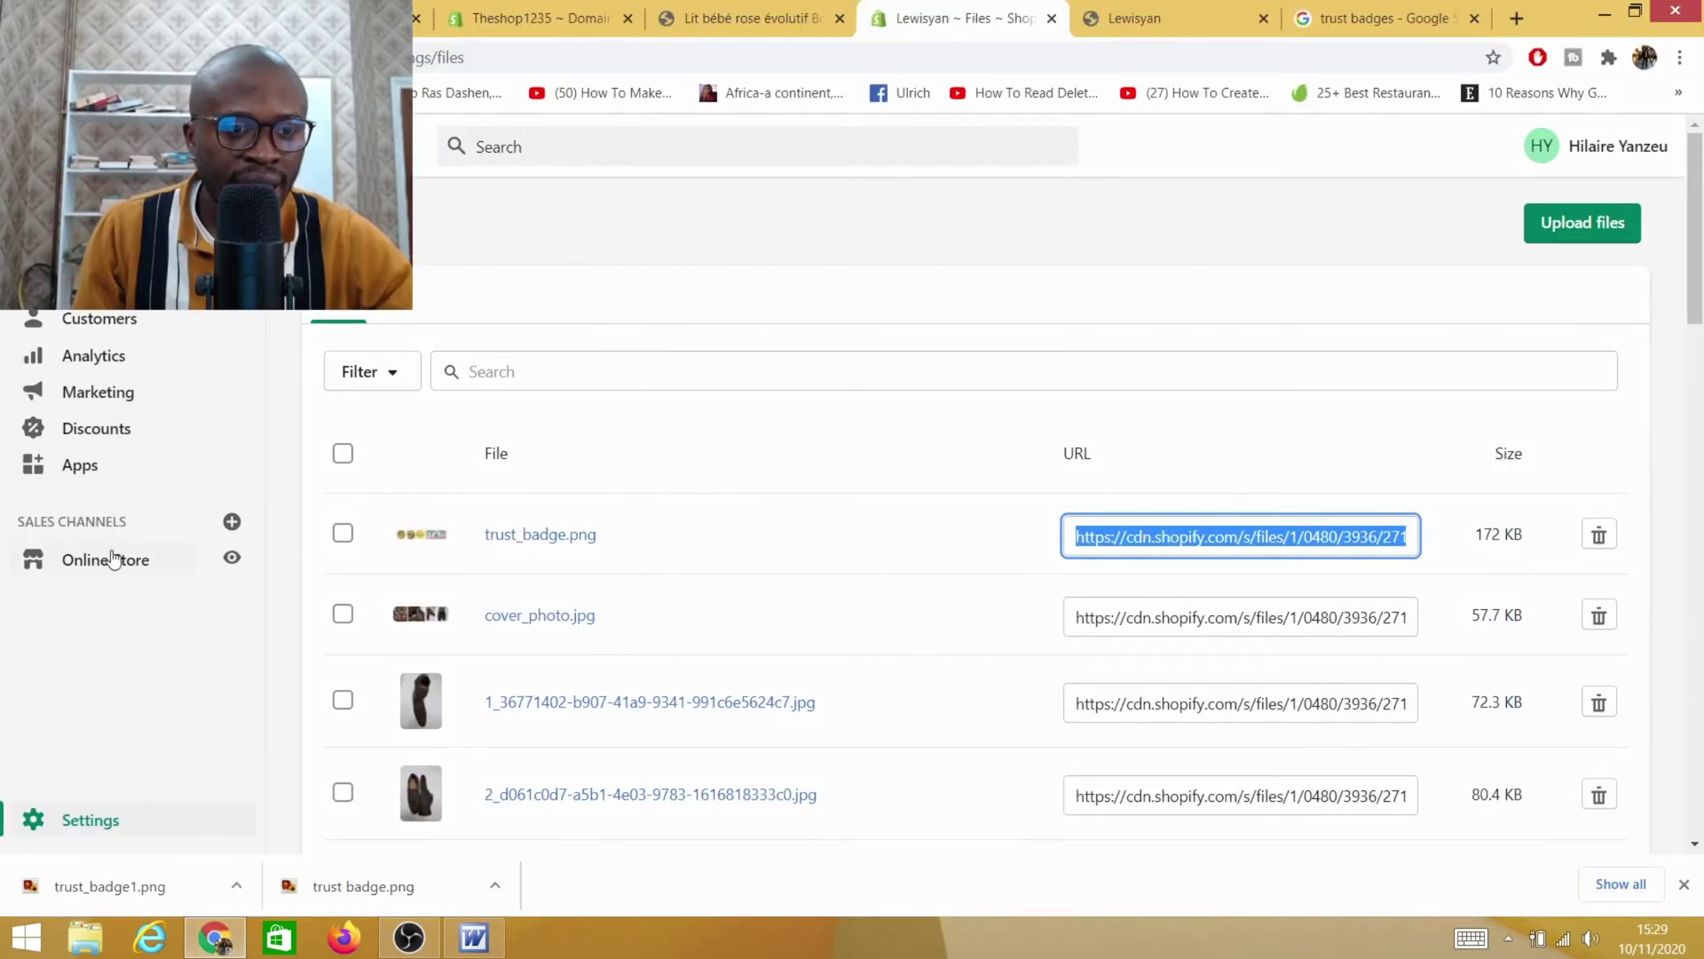
Open the live Debut theme's code editor and load Sections/product-template.liquid
{"action": "left_click", "coordinate": [101, 565]}
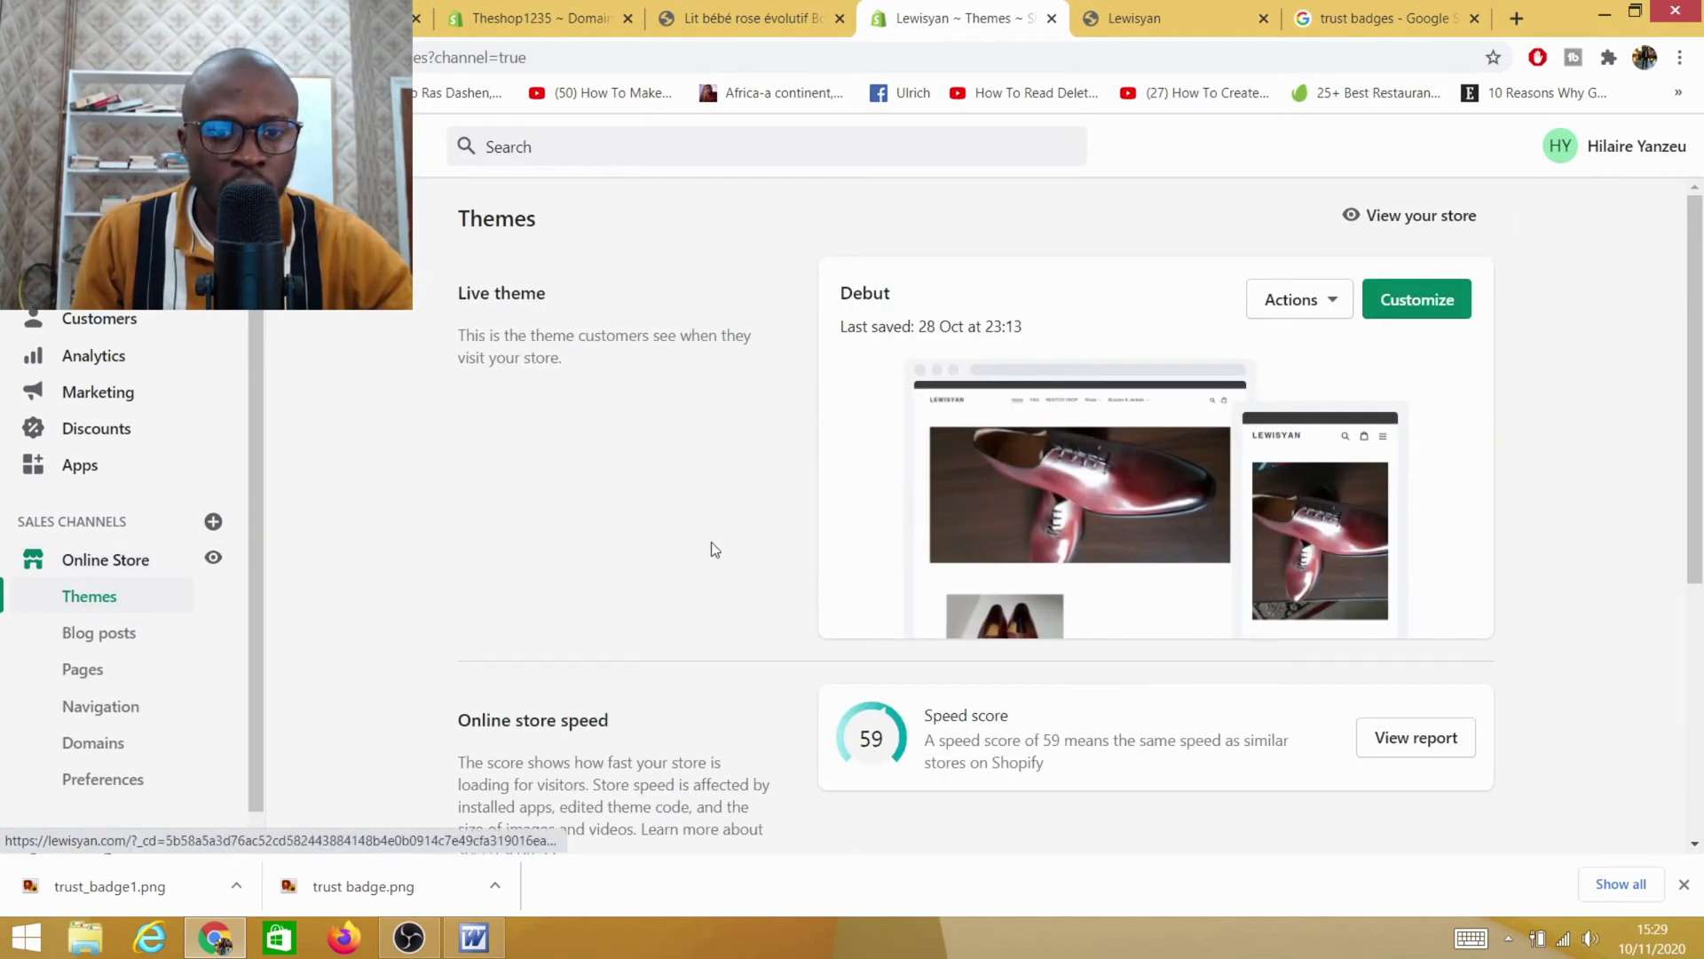
{"action": "left_click", "coordinate": [1331, 302]}
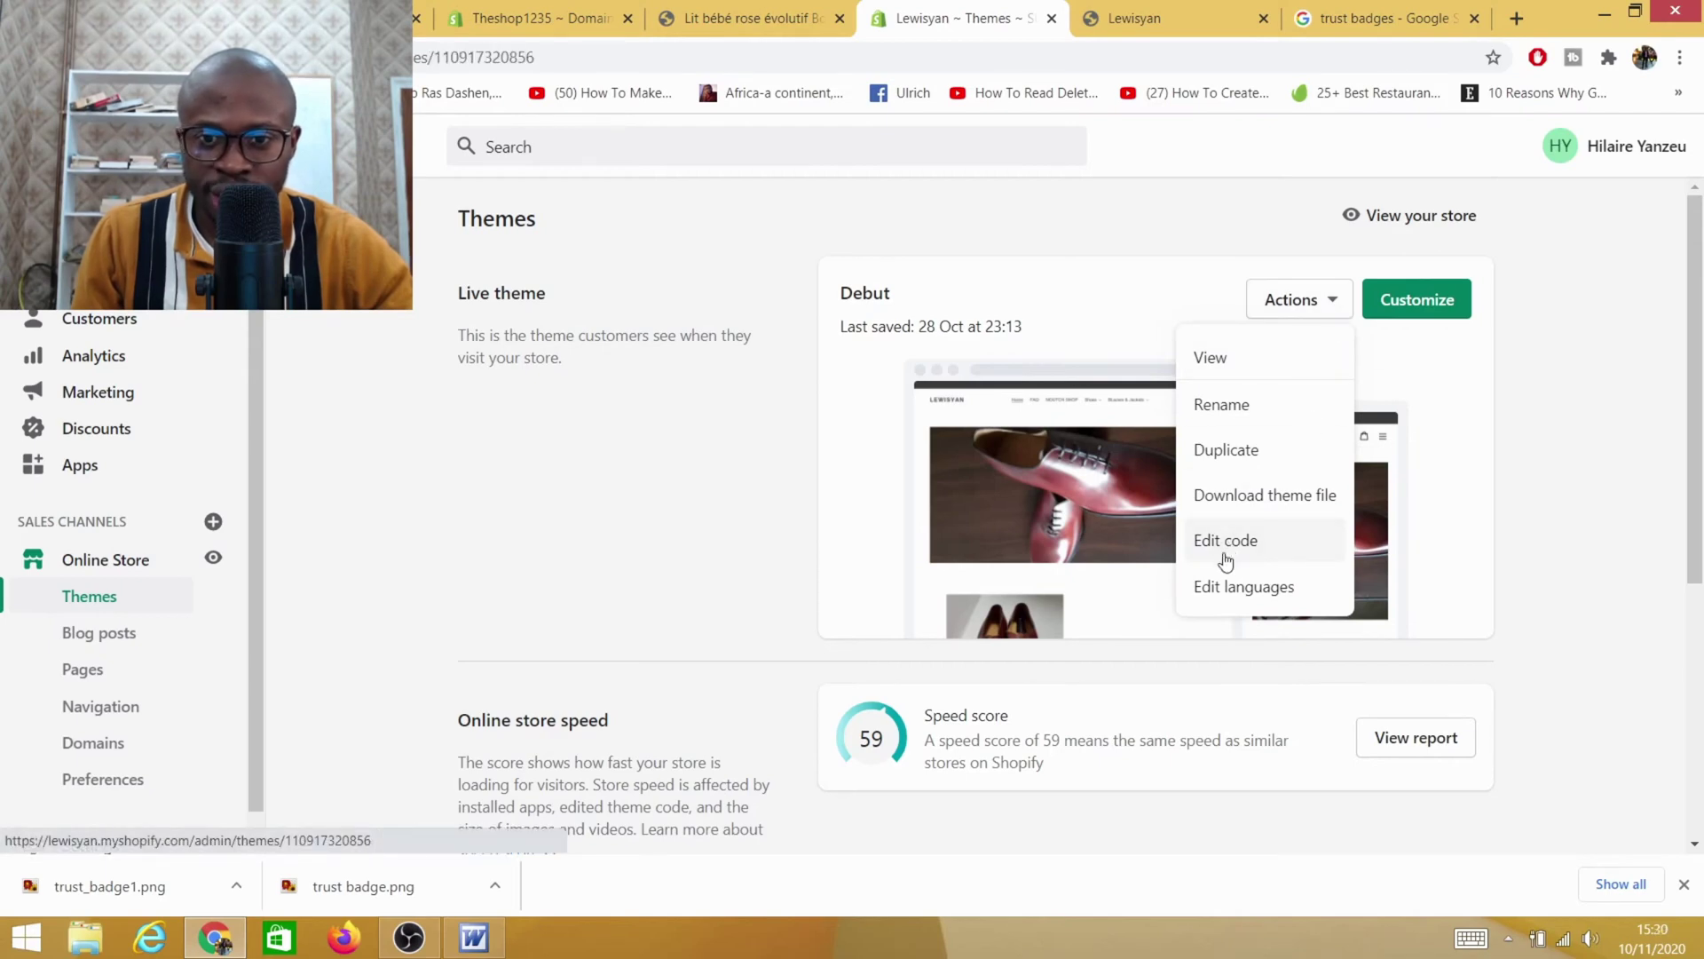
{"action": "left_click", "coordinate": [1224, 543]}
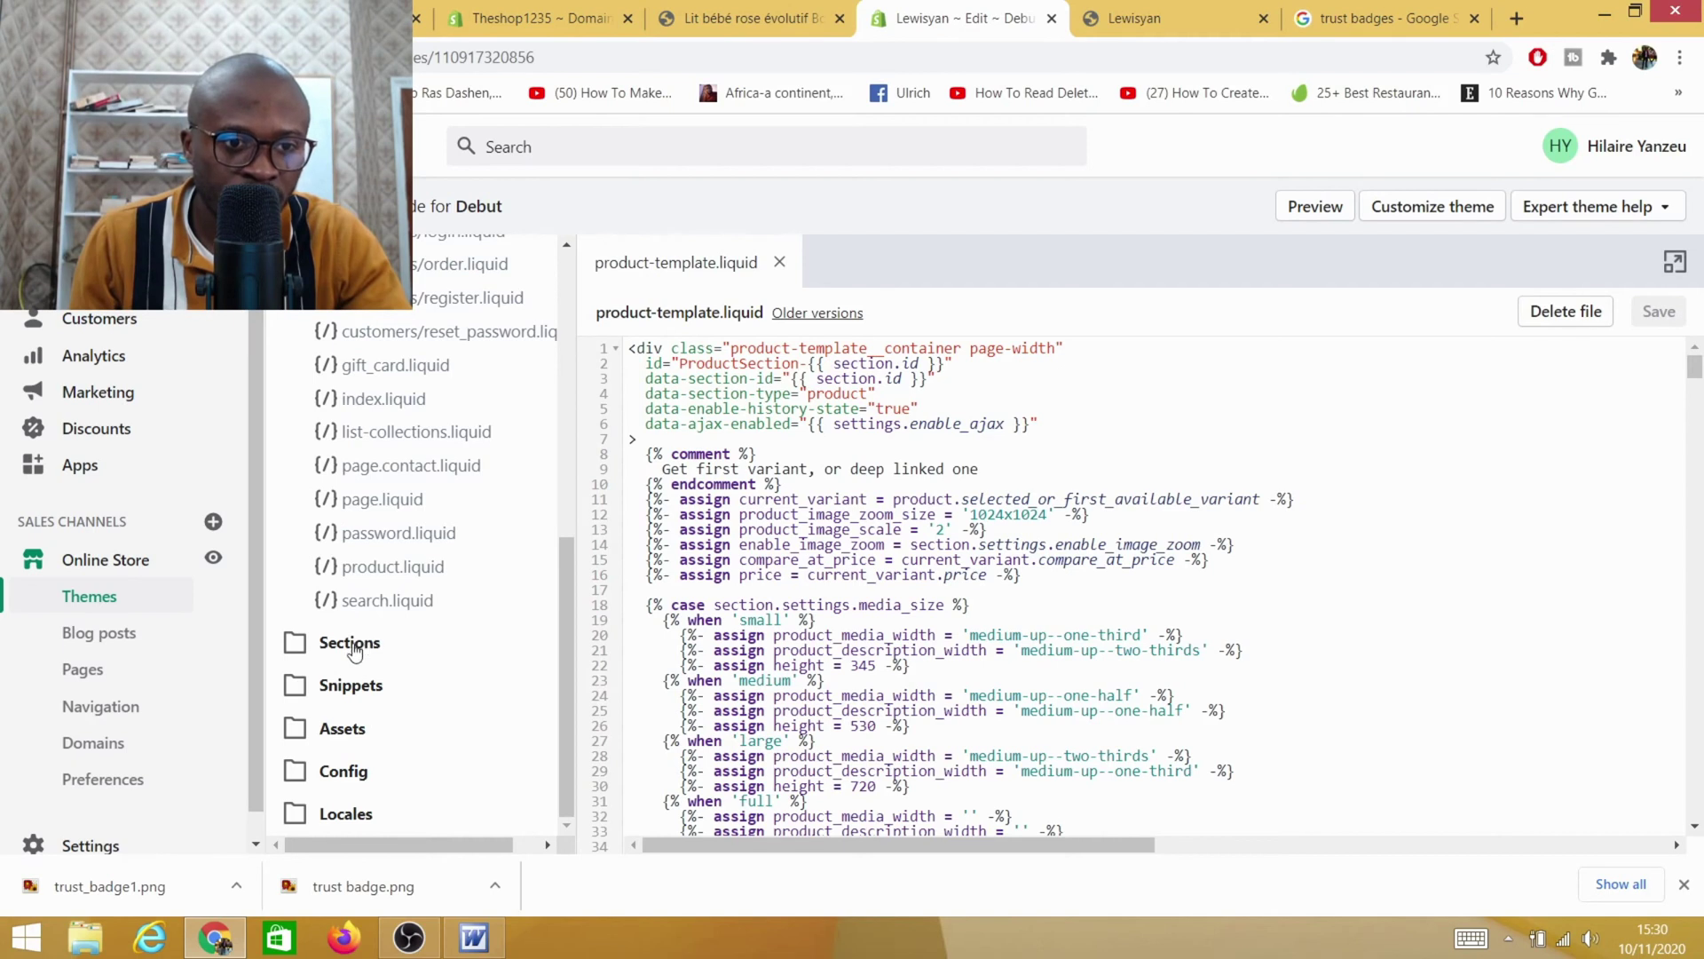
{"action": "left_click", "coordinate": [349, 643]}
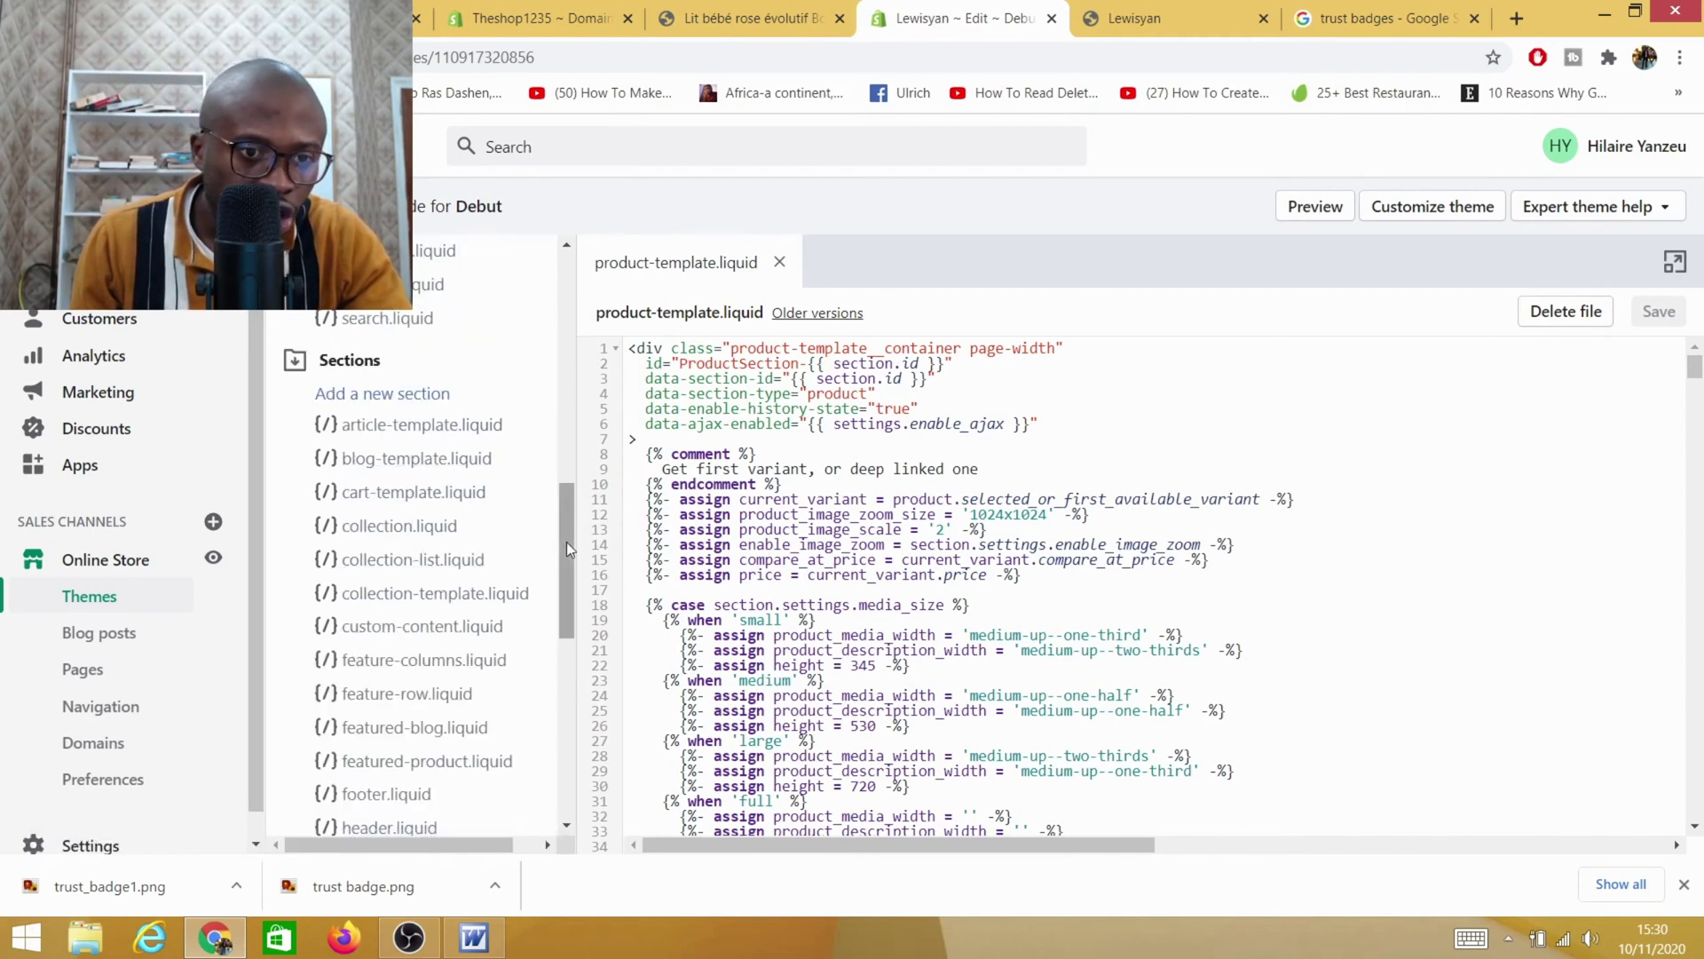
{"action": "left_click_drag", "start_coordinate": [568, 550], "coordinate": [550, 668]}
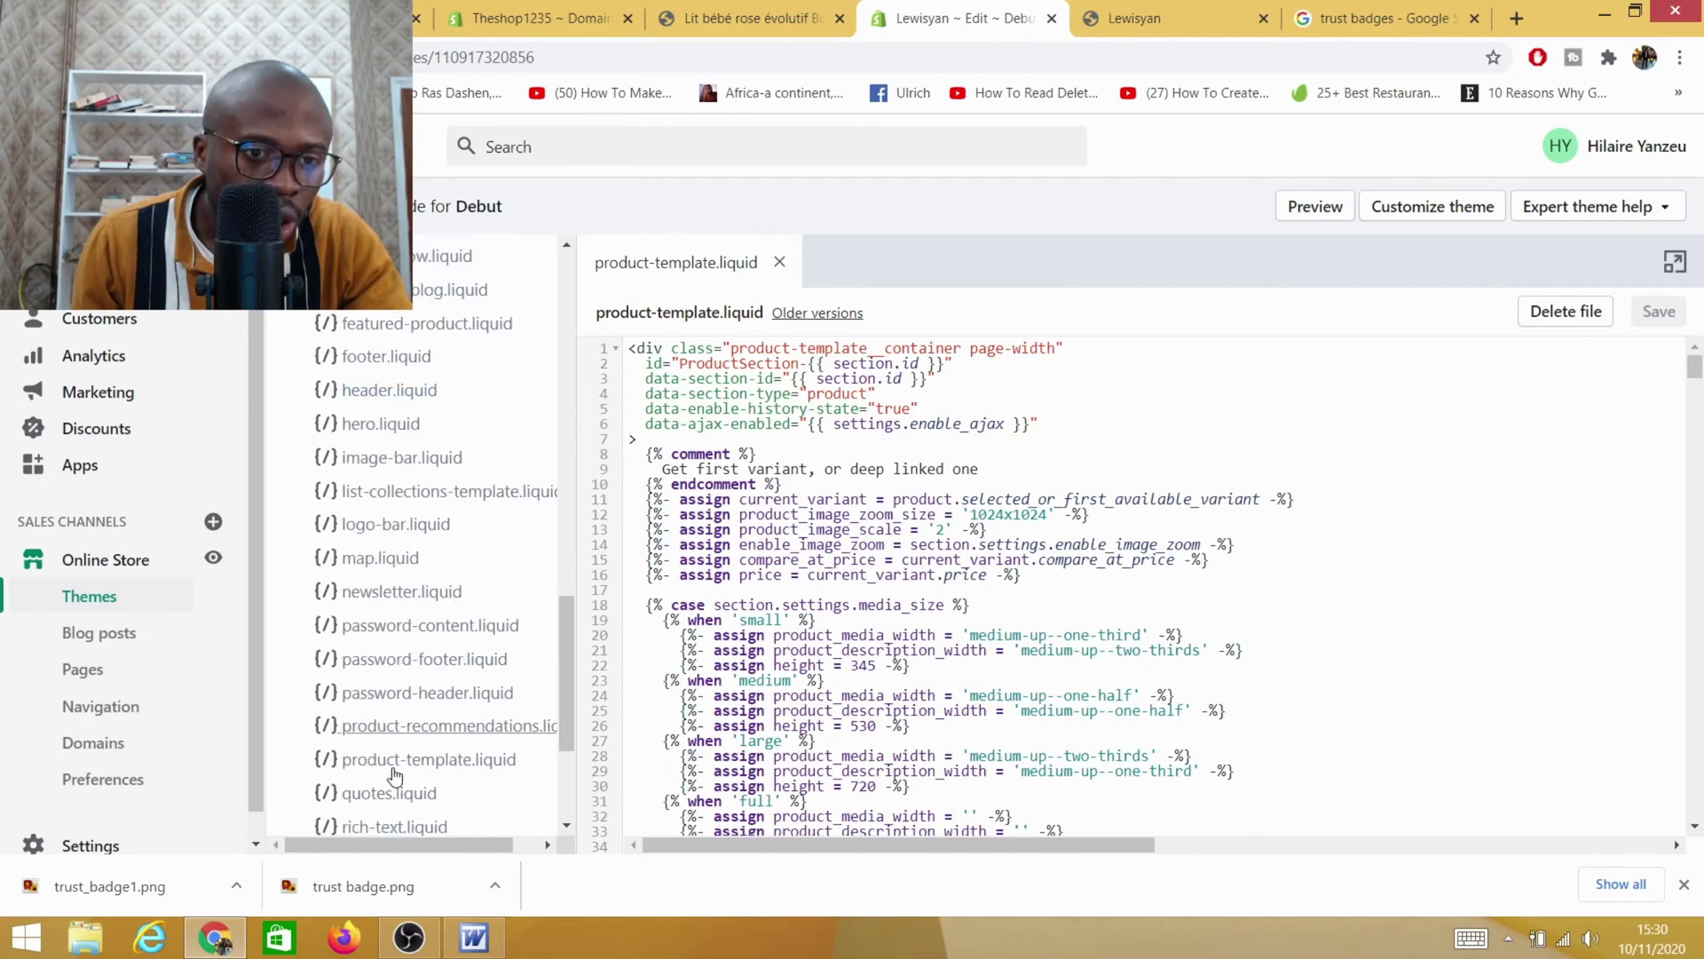
{"action": "left_click", "coordinate": [383, 773]}
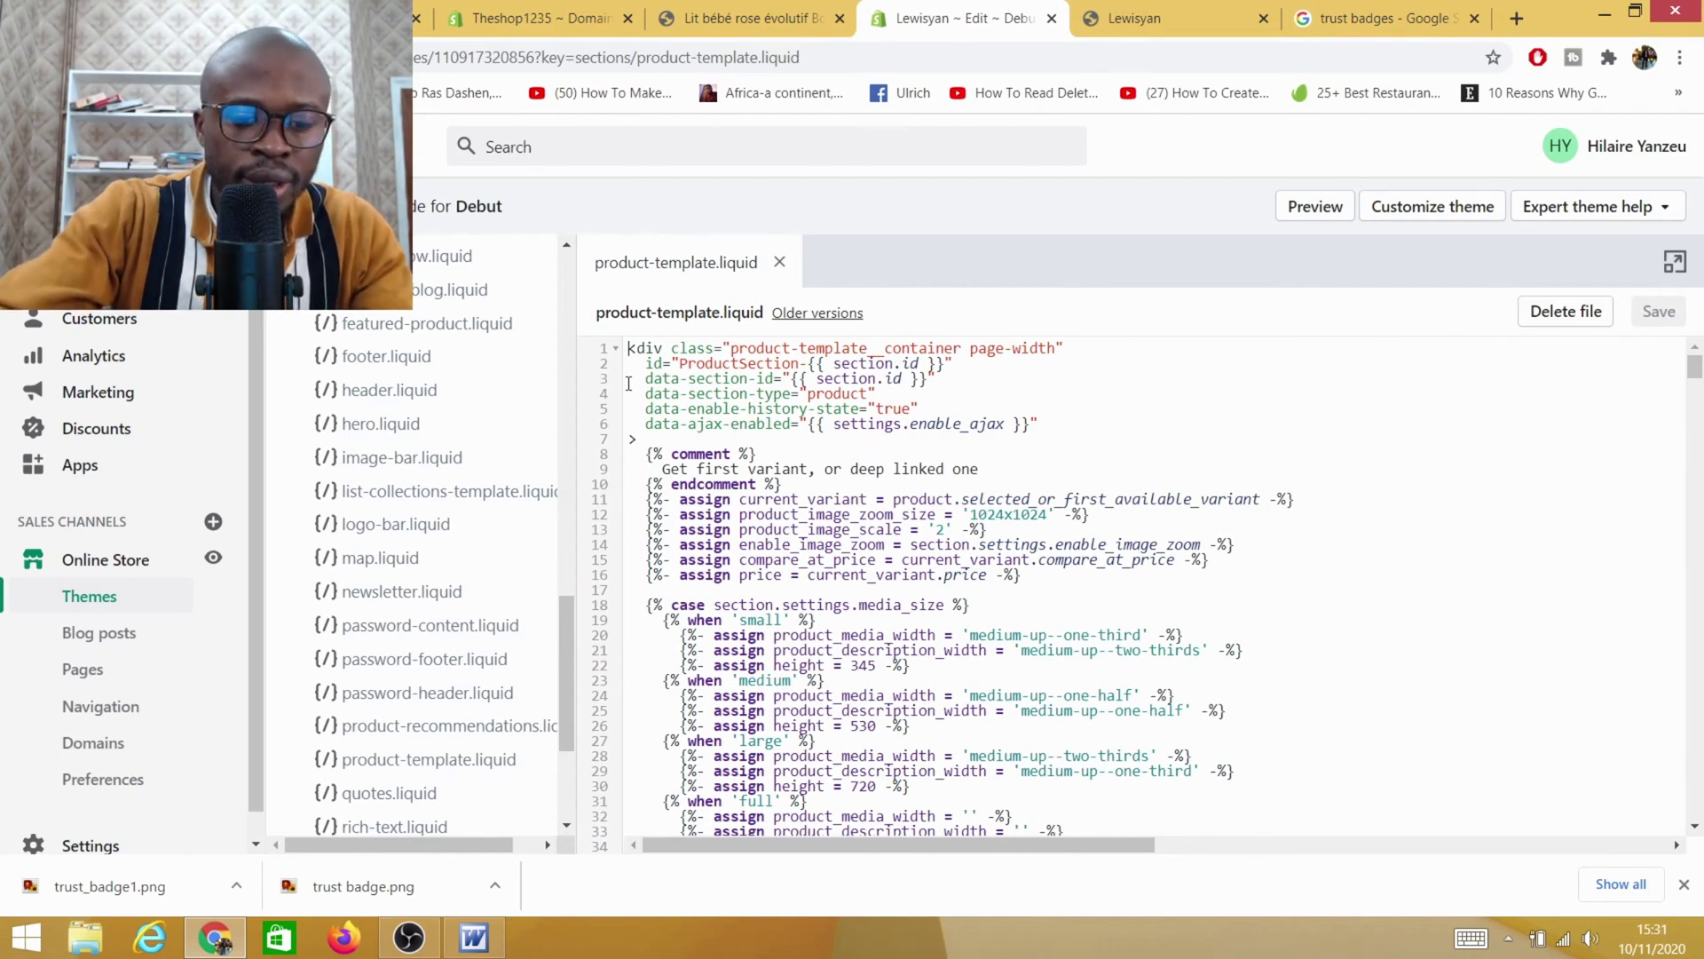
Search the template for 'product.des' and add a blank line after the description's closing div
{"action": "key", "text": "ctrl+f"}
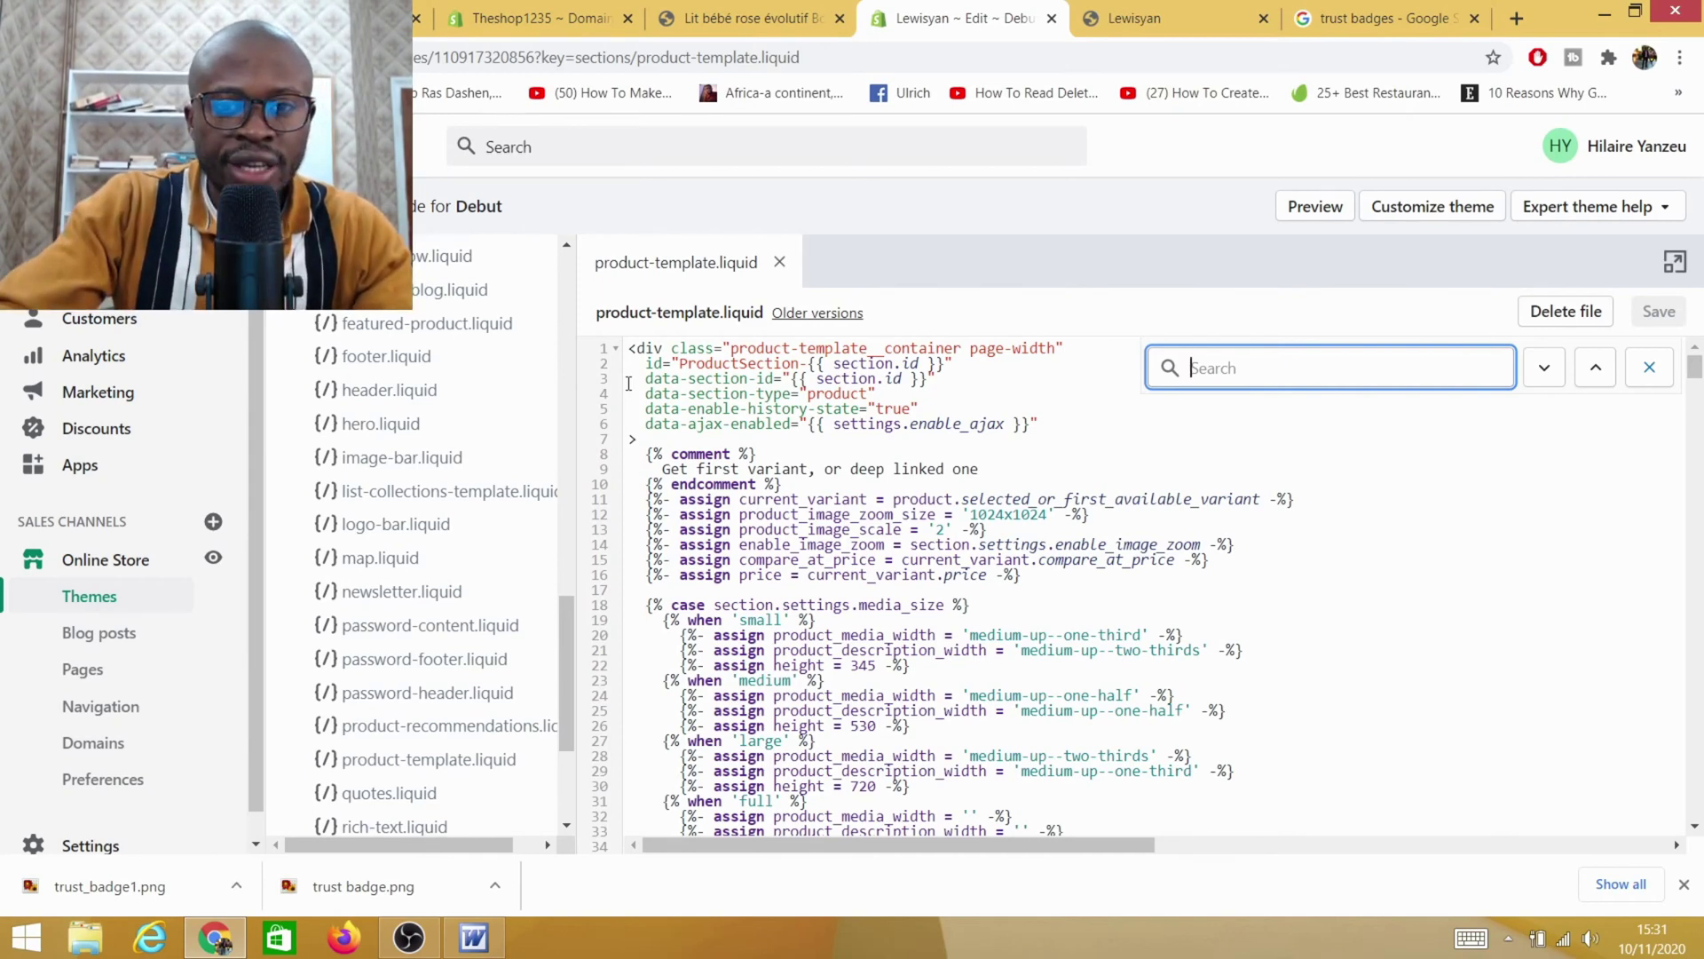
{"action": "type", "text": "product"}
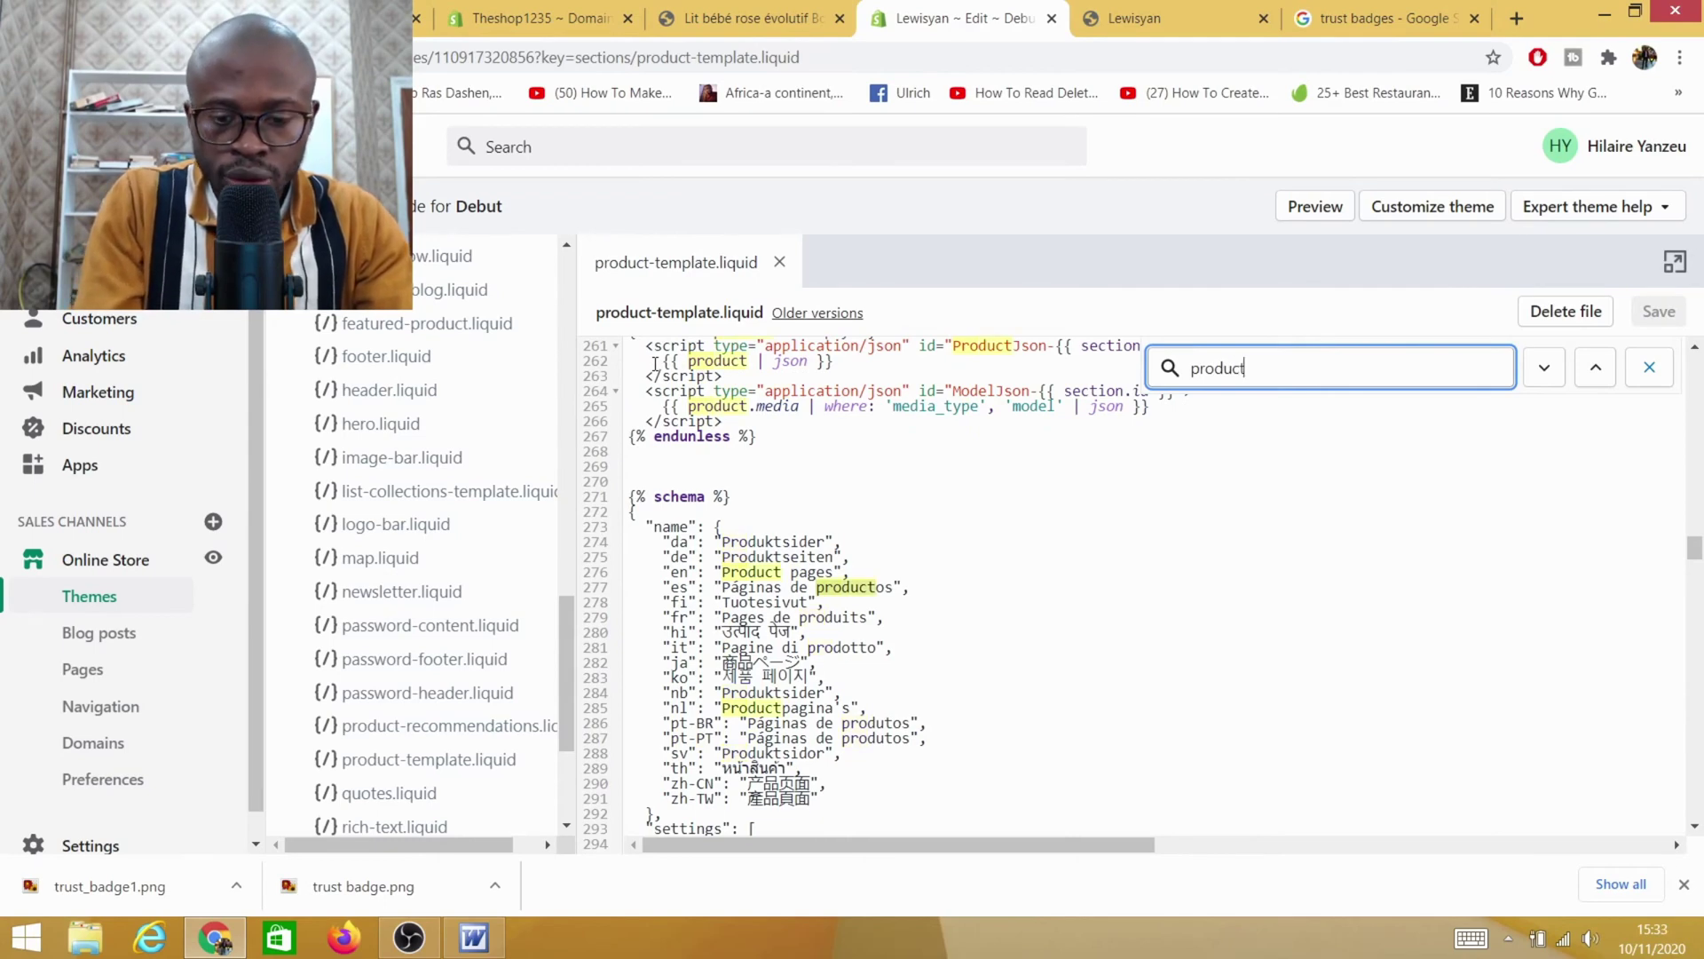
{"action": "type", "text": ".des"}
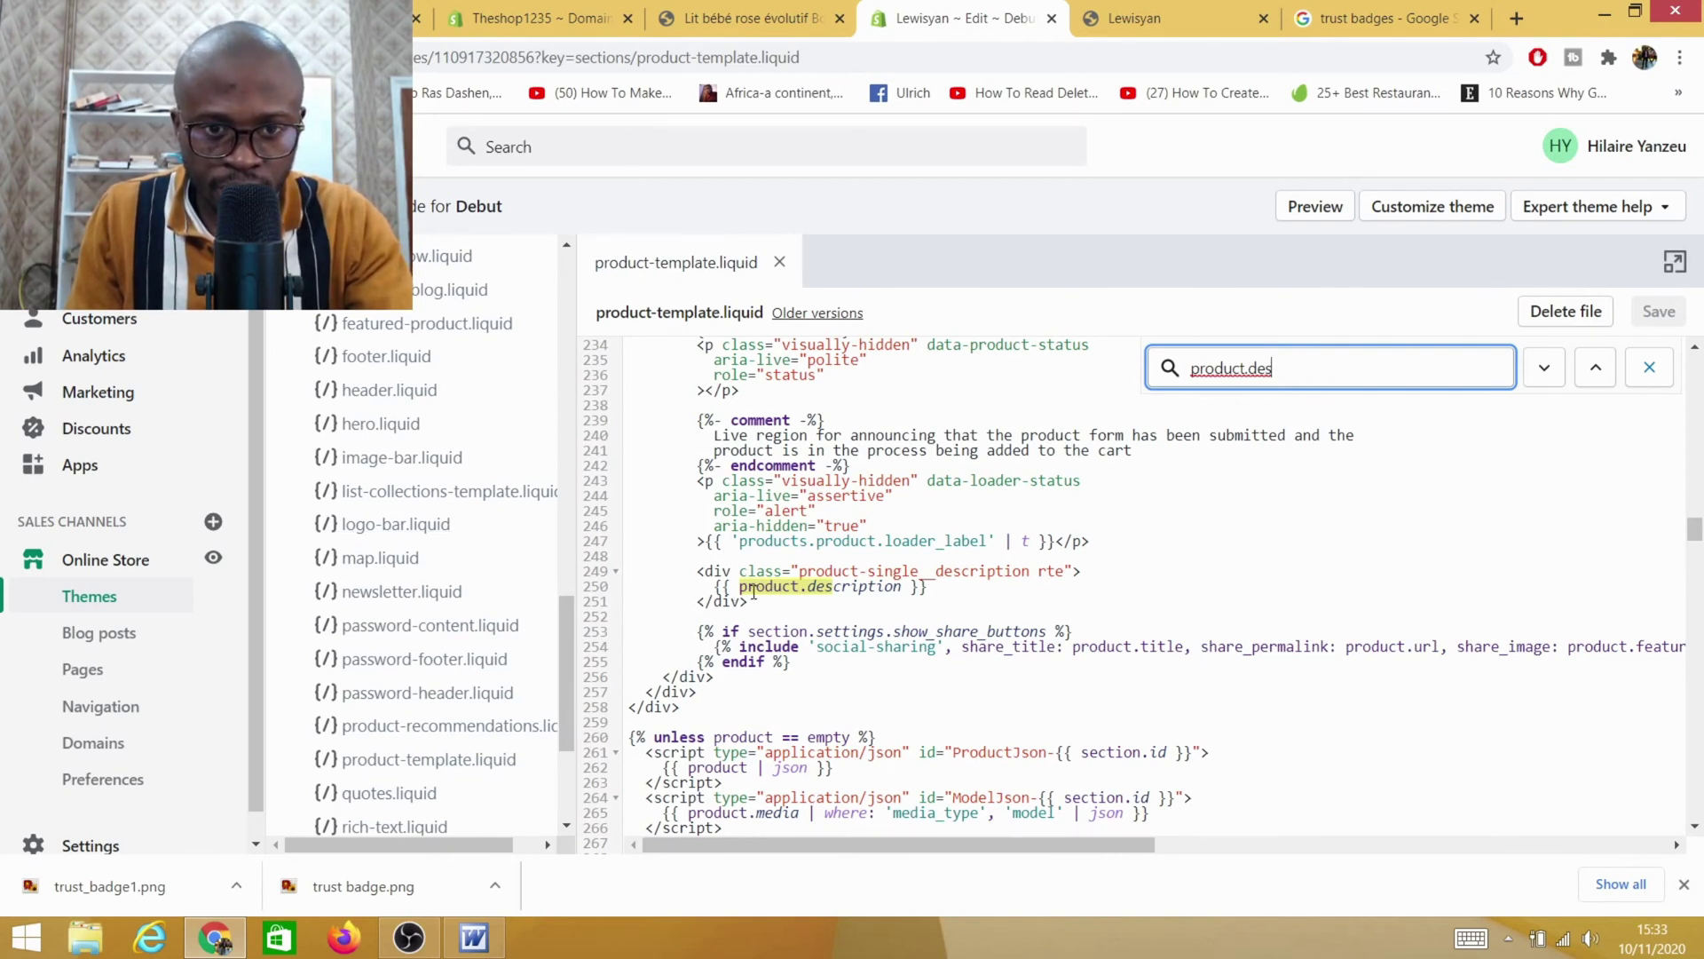
{"action": "left_click", "coordinate": [844, 603]}
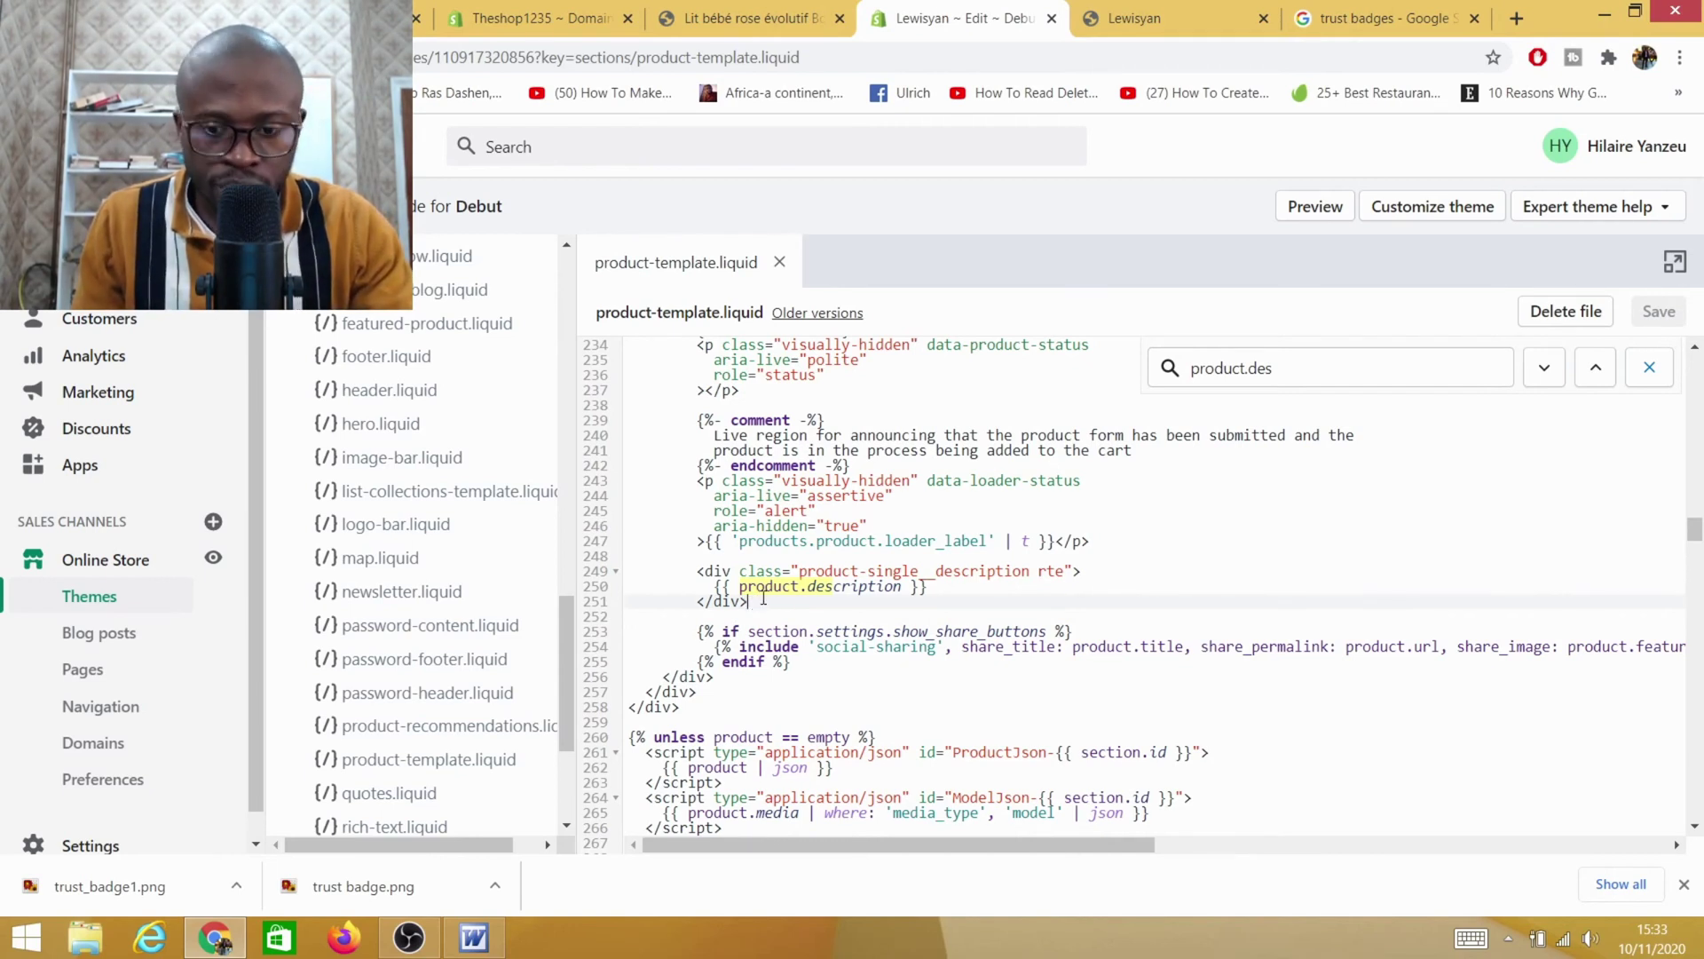
{"action": "key", "text": "Return"}
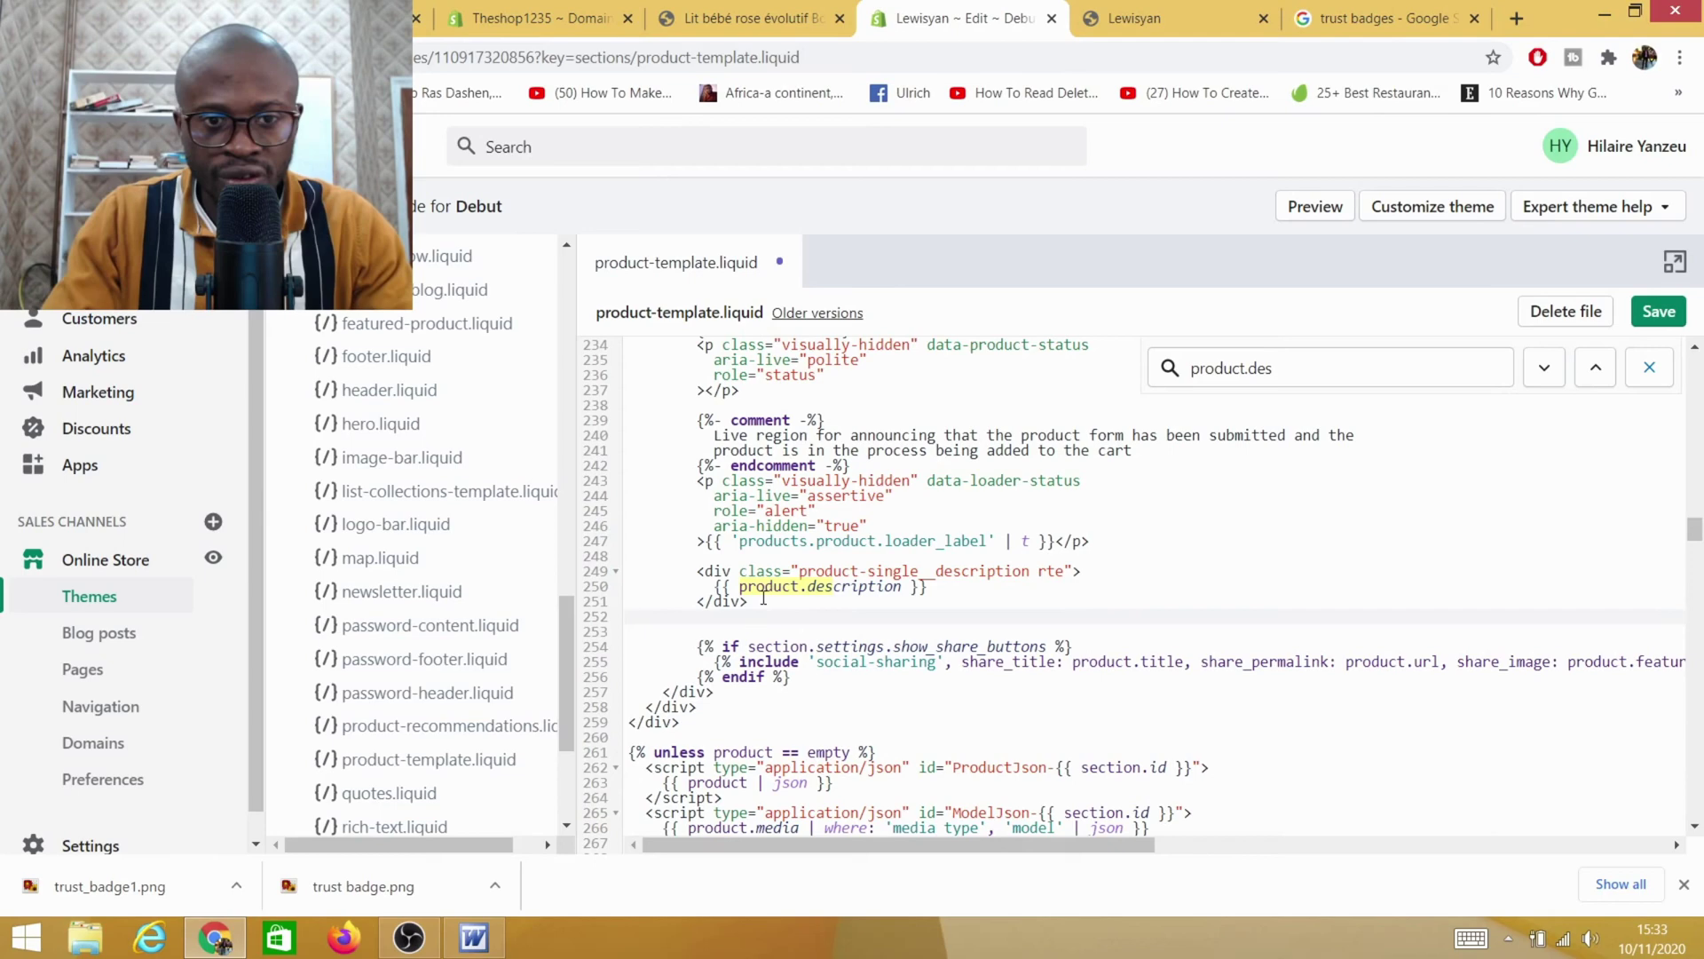
Copy the complete trust_badge.png img tag from the Word document
{"action": "left_click", "coordinate": [474, 938]}
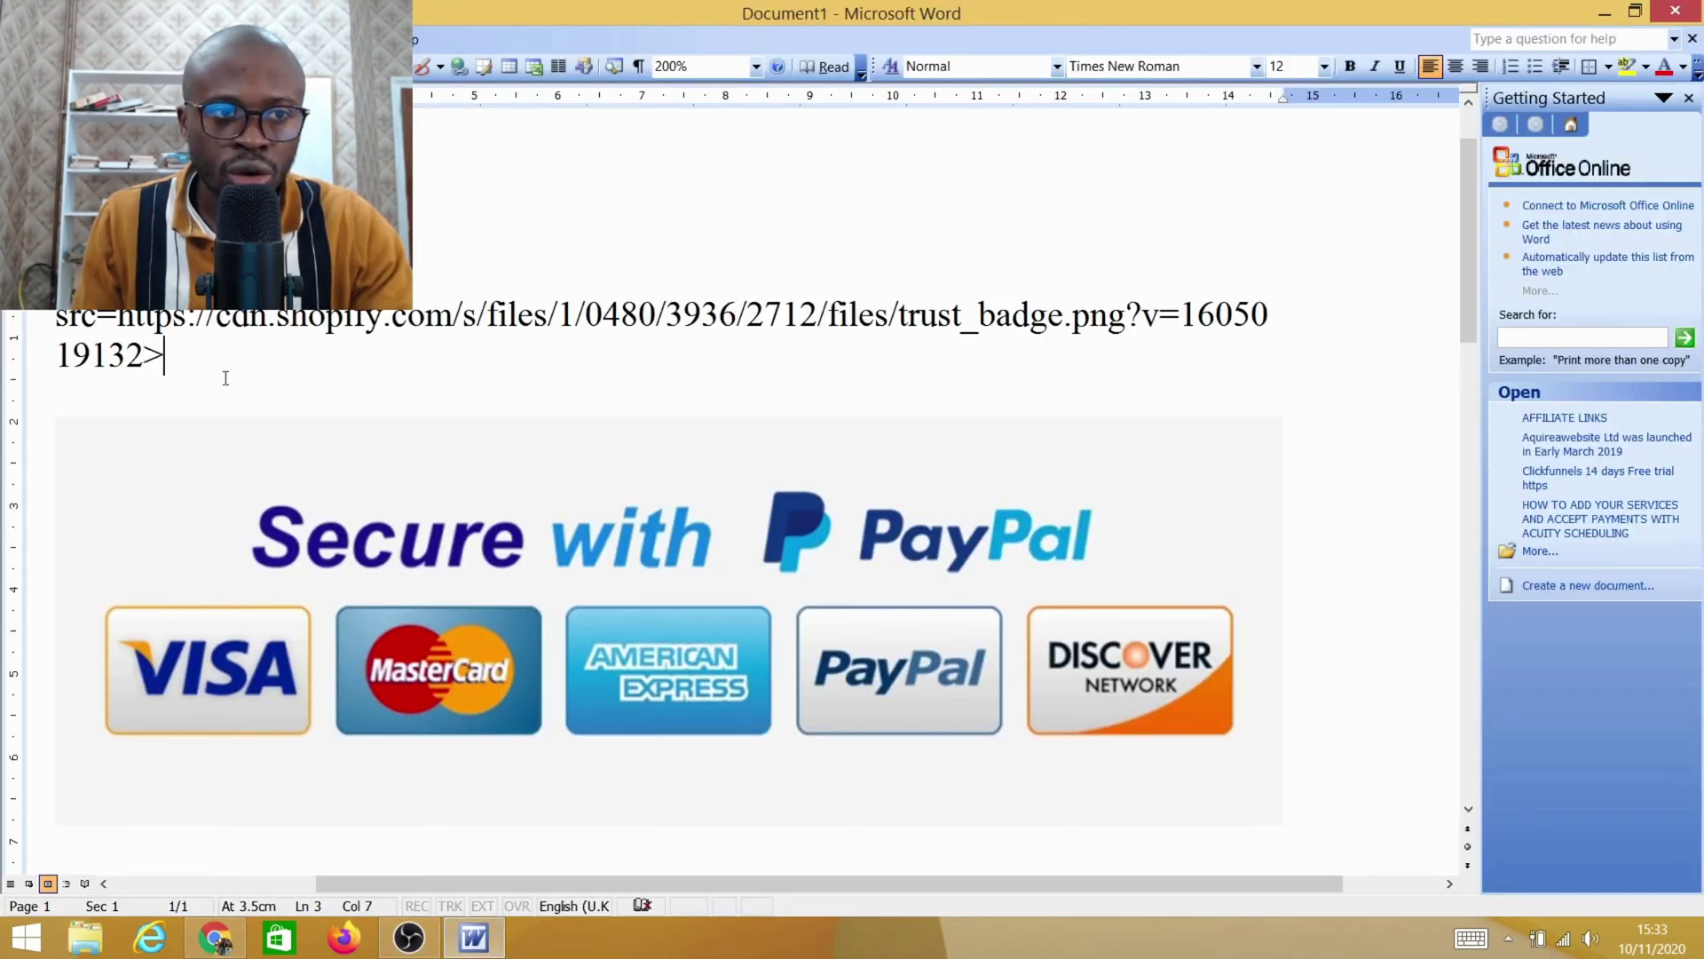
{"action": "left_click_drag", "start_coordinate": [133, 356], "coordinate": [55, 318]}
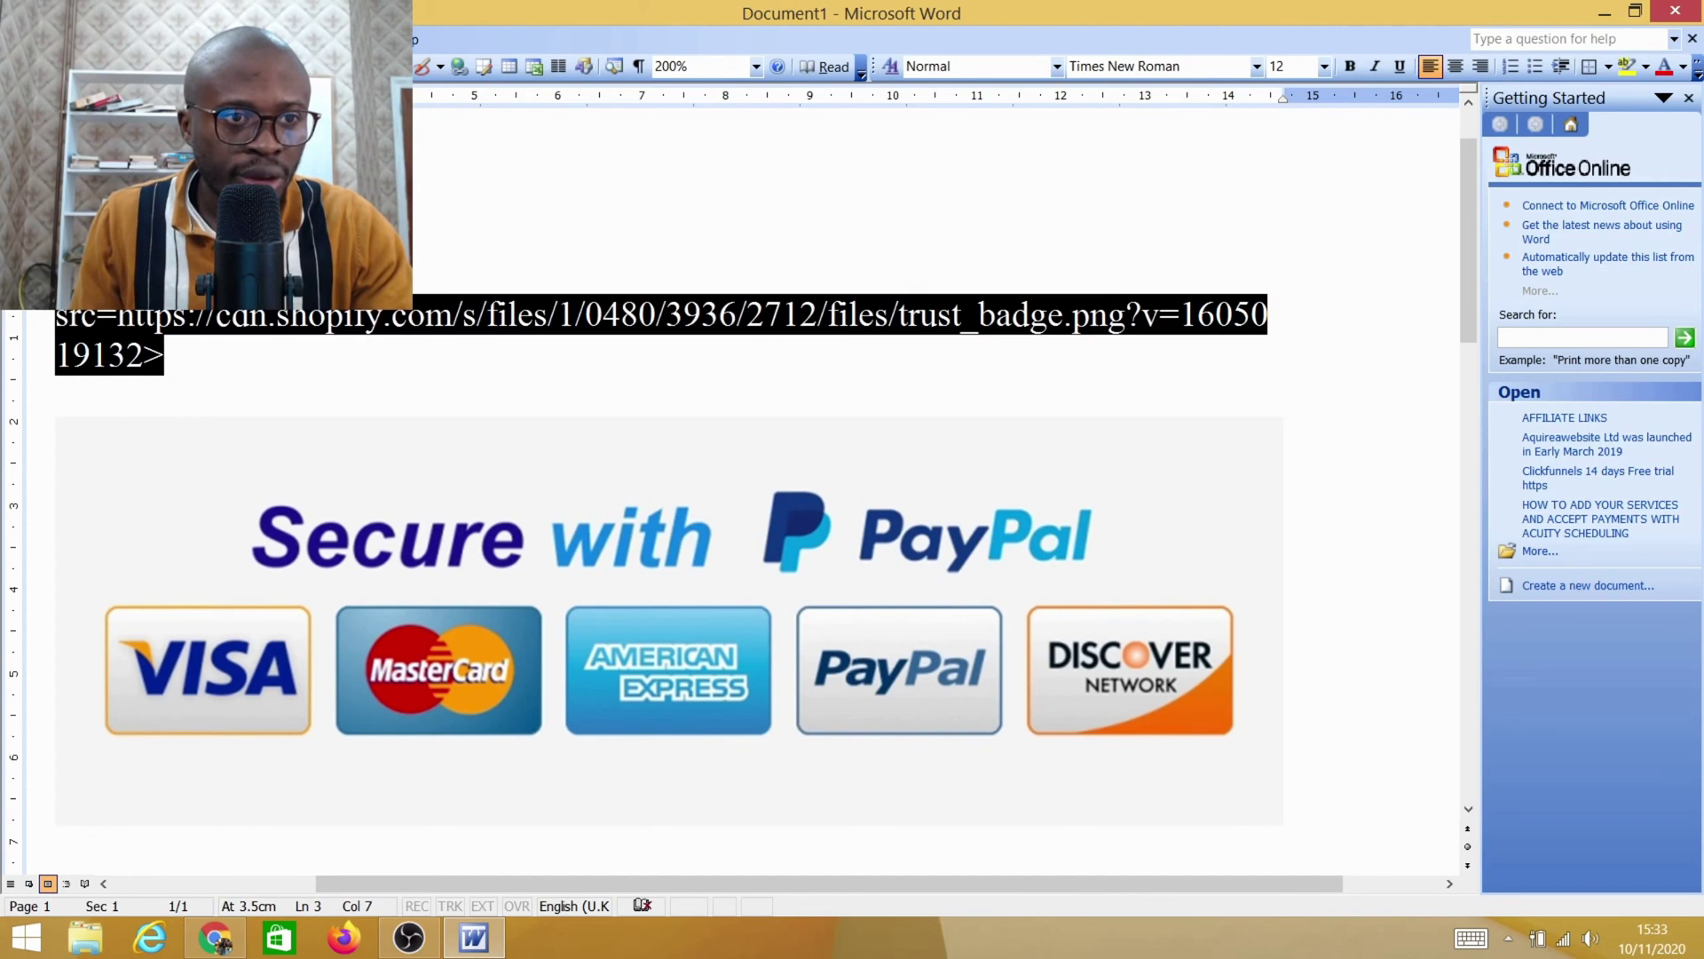
{"action": "right_click", "coordinate": [258, 324]}
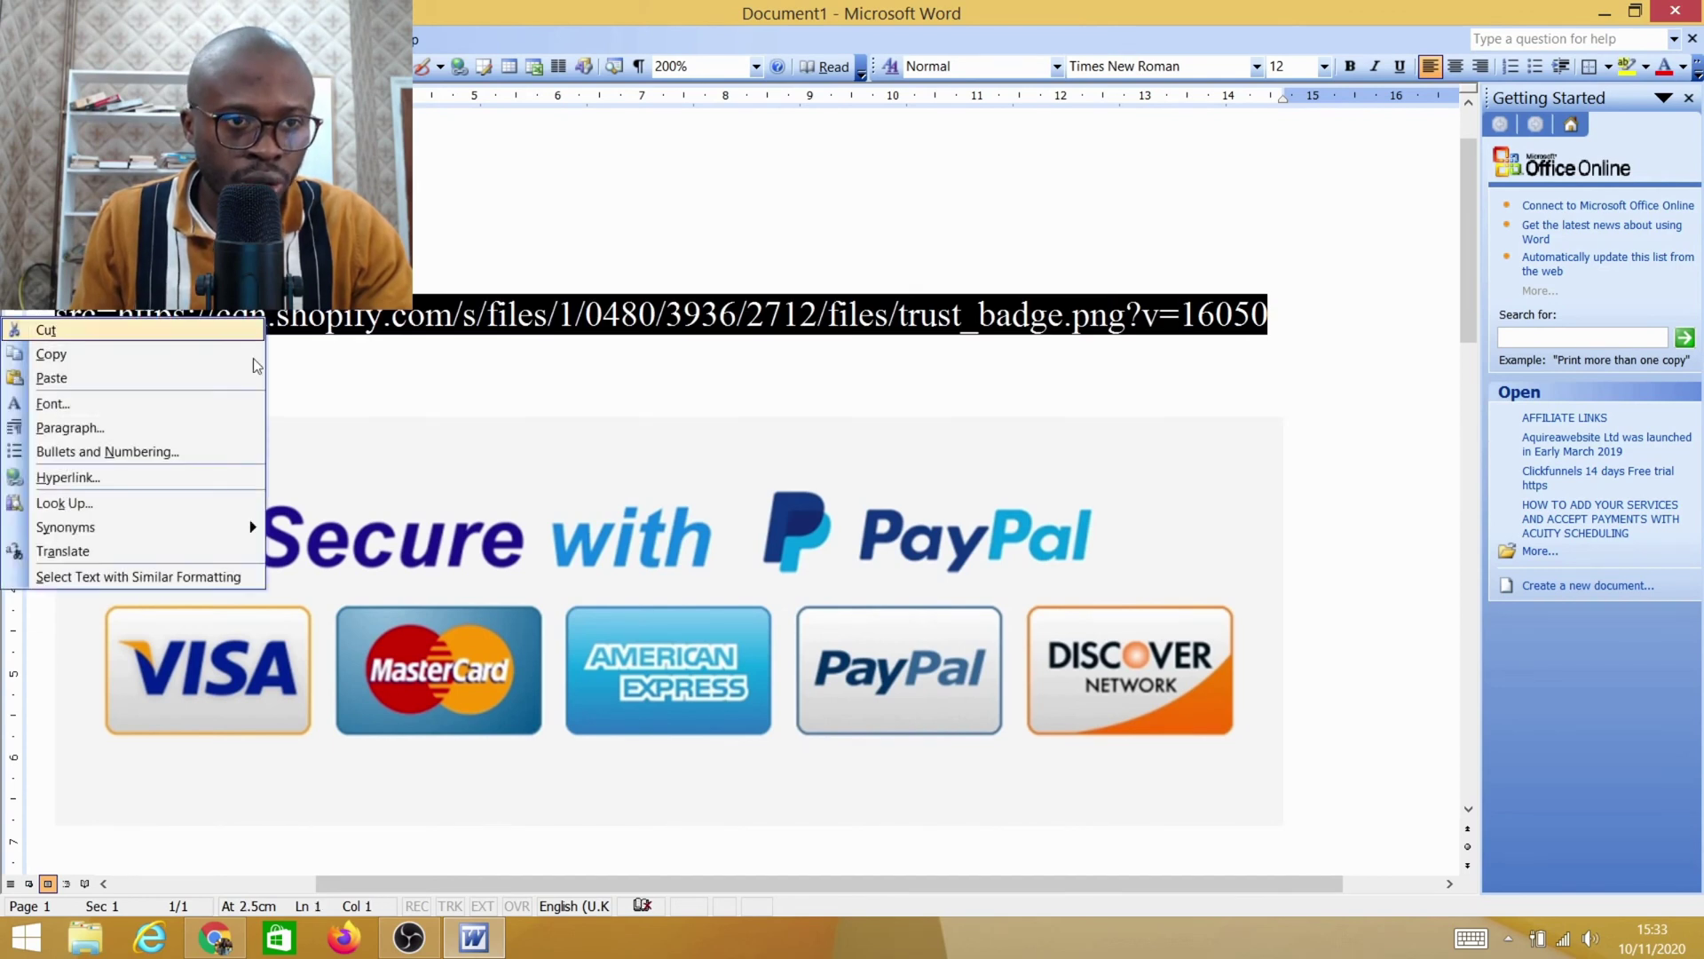
{"action": "left_click", "coordinate": [78, 356]}
Paste the img tag onto line 252 of product-template.liquid and save the file
{"action": "mouse_move", "coordinate": [408, 937]}
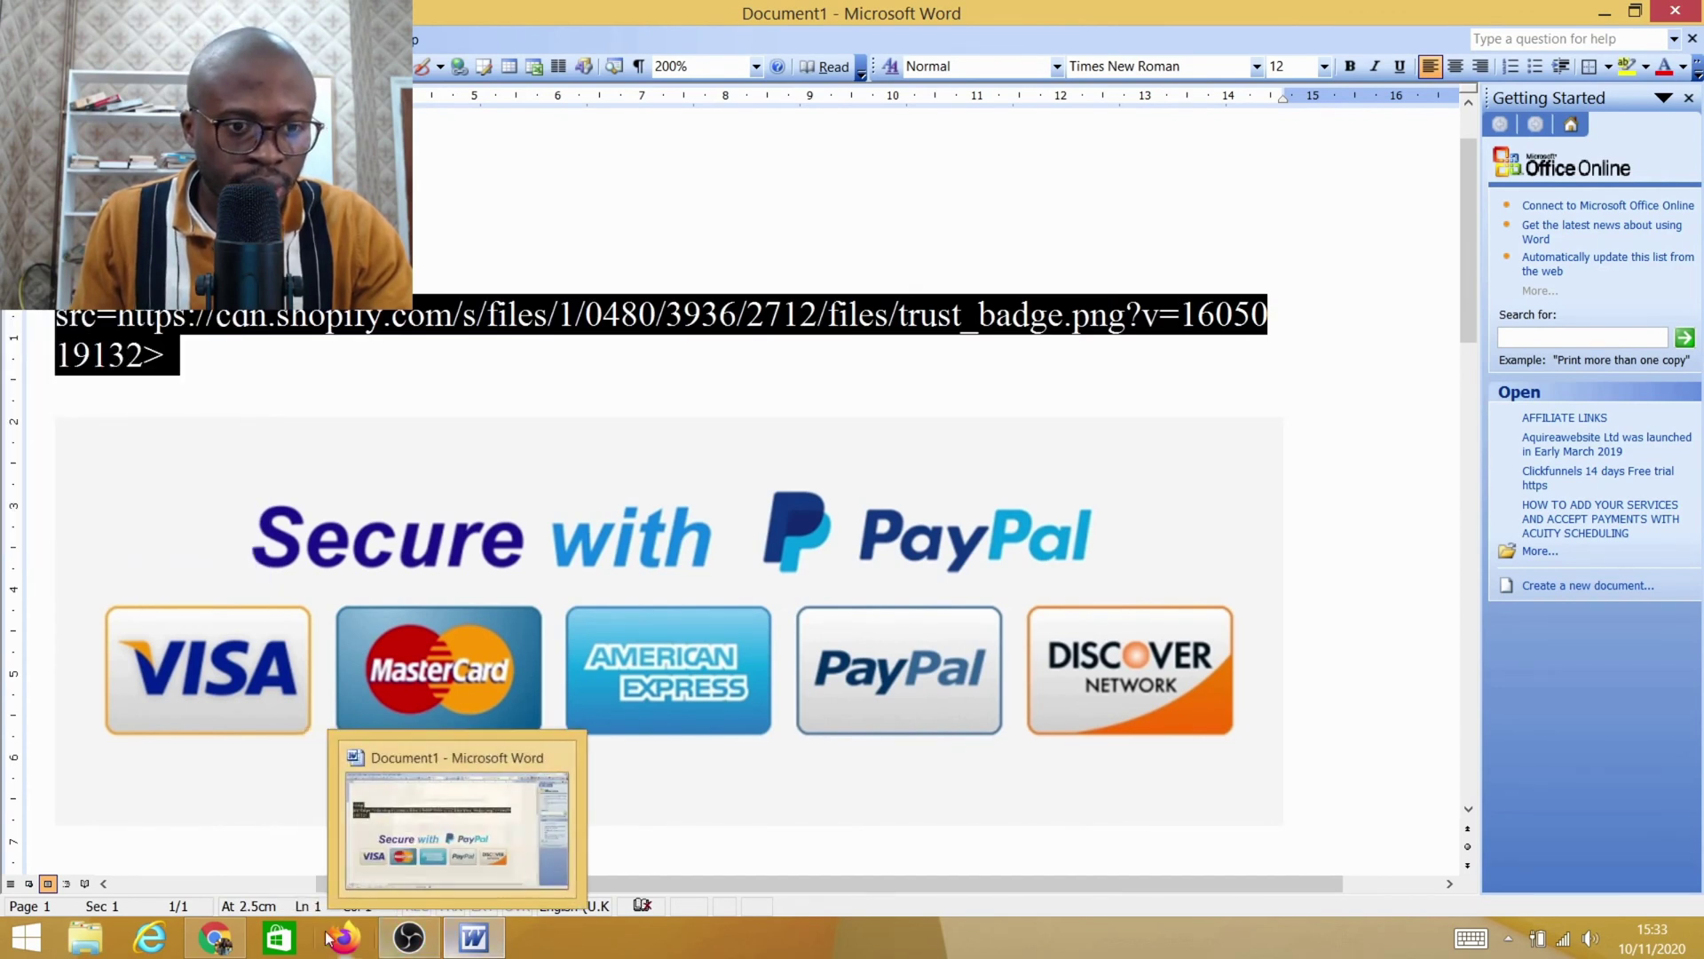
{"action": "left_click", "coordinate": [215, 937]}
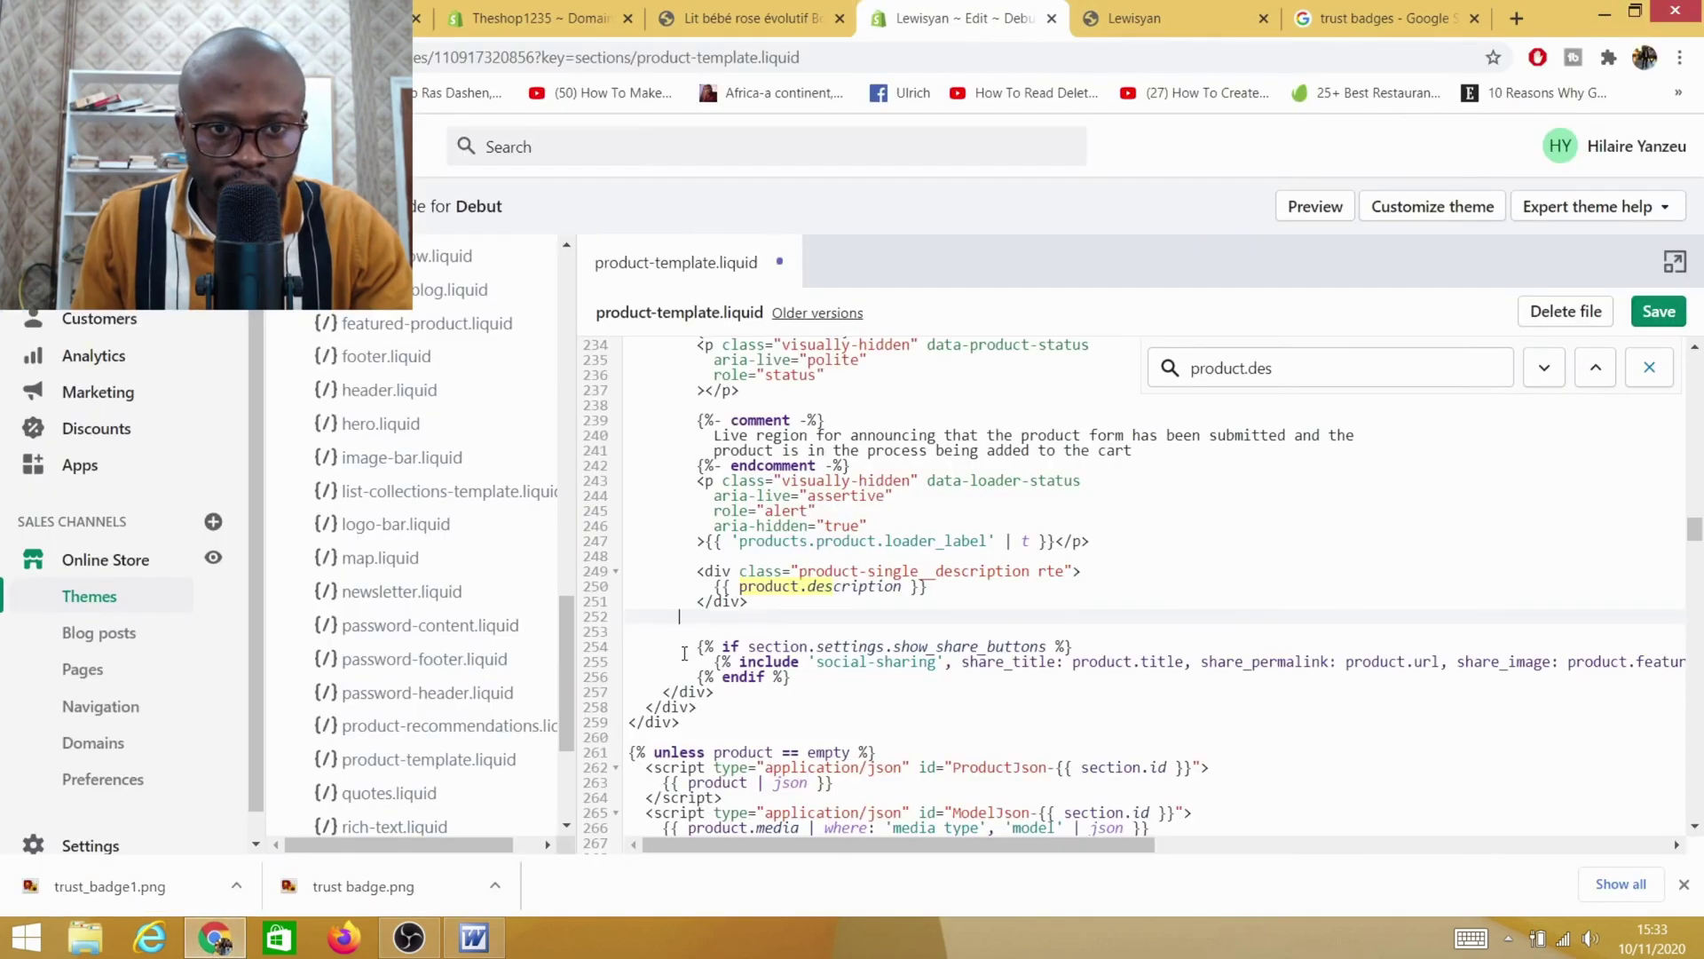
{"action": "right_click", "coordinate": [688, 624]}
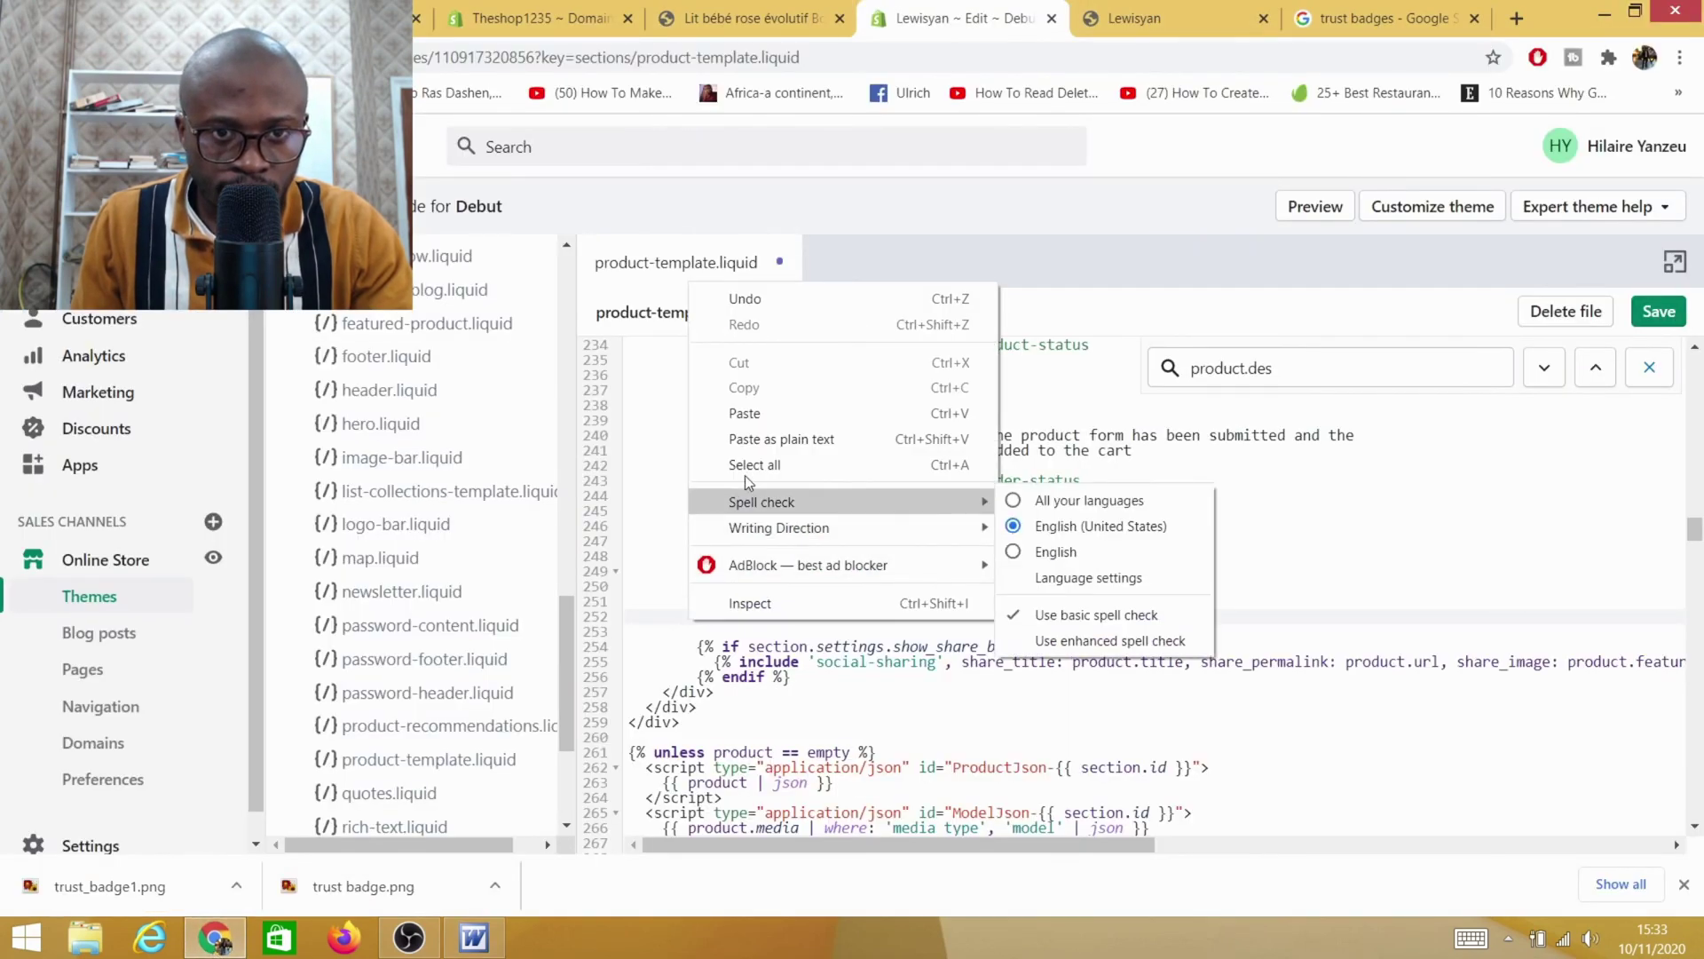
{"action": "left_click", "coordinate": [754, 412]}
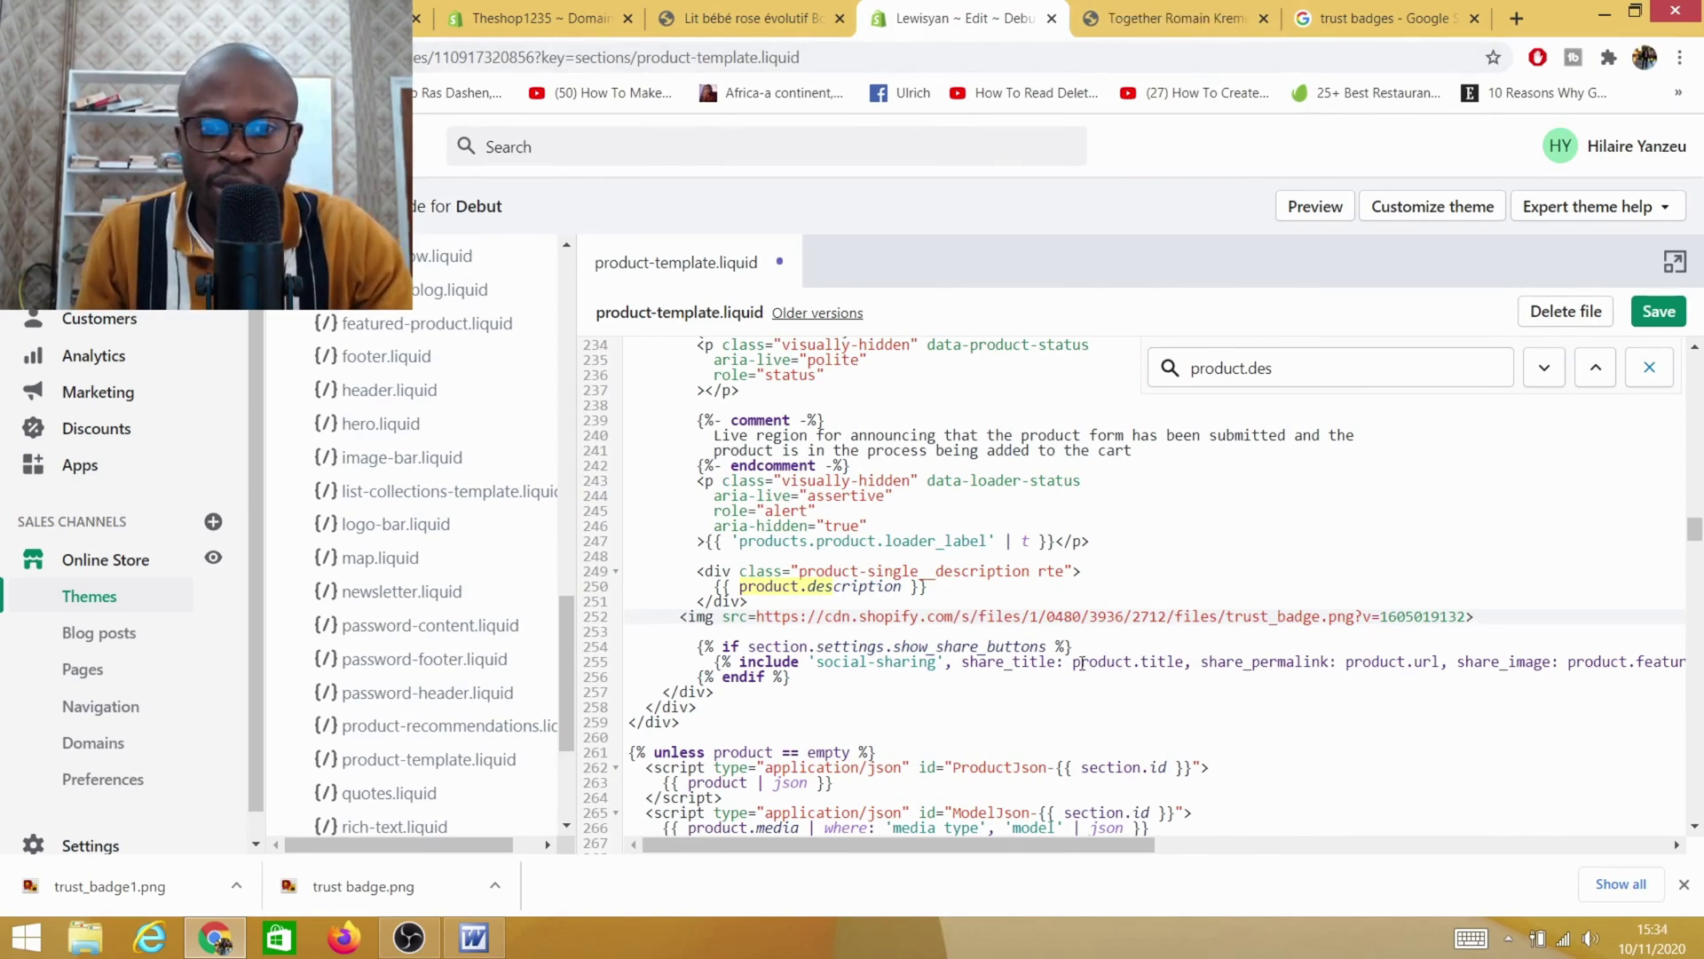
{"action": "scroll", "coordinate": [1297, 456], "scroll_direction": "down", "scroll_amount": 4}
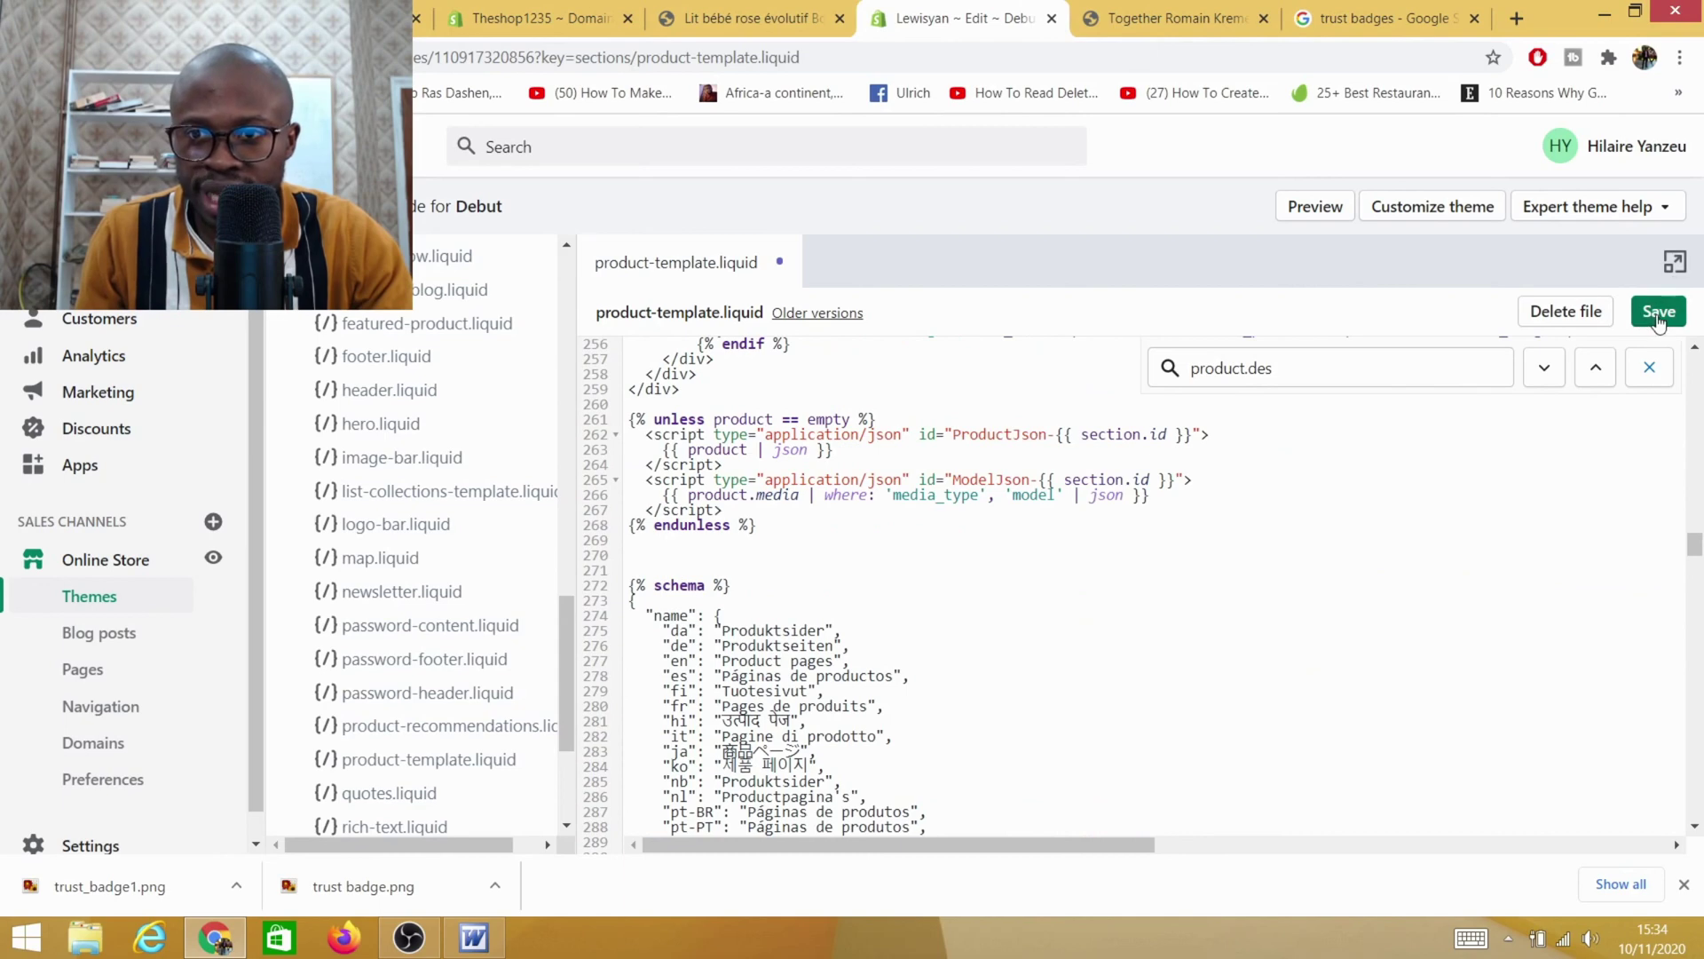
{"action": "left_click", "coordinate": [1649, 325]}
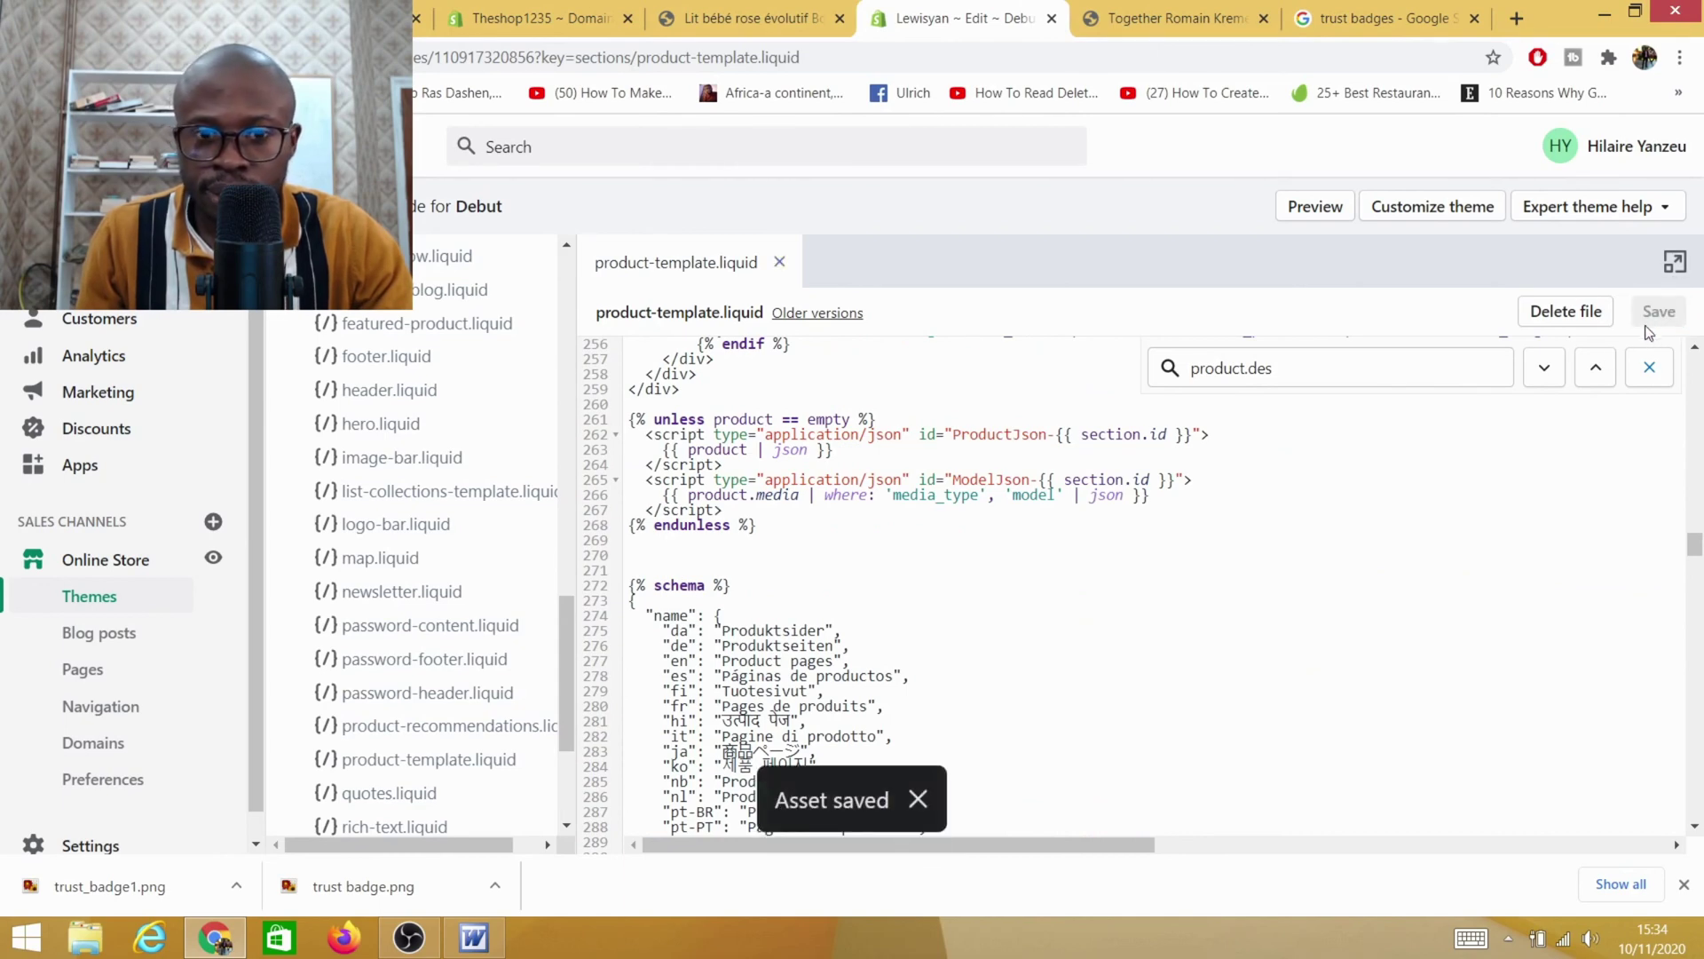